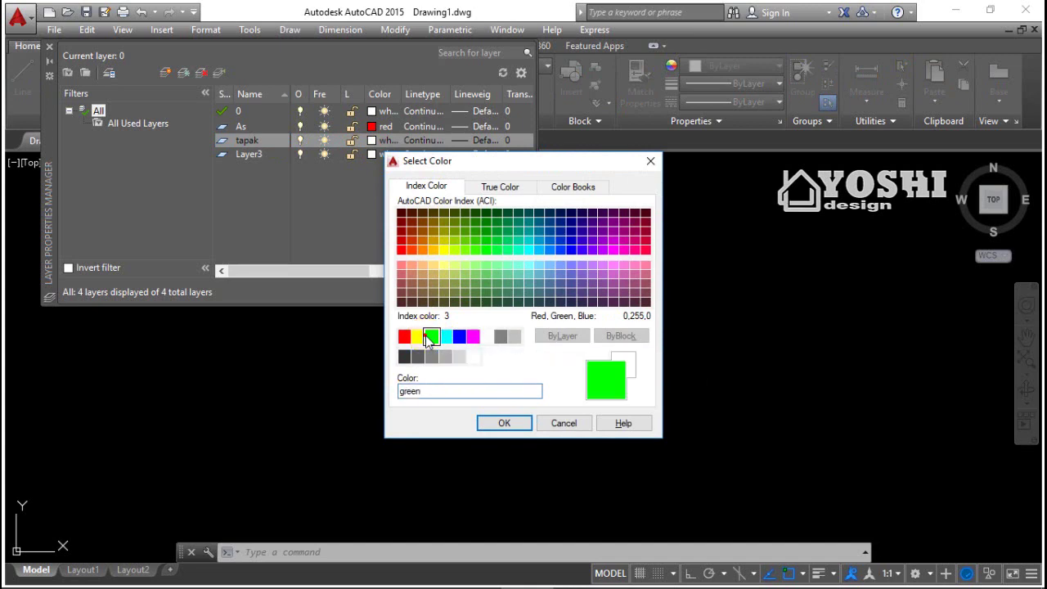
Set the tapak layer's color to yellow, and rename Layer3 as Sloof with the color green.
{"action": "left_click", "coordinate": [417, 336]}
{"action": "left_click", "coordinate": [504, 423]}
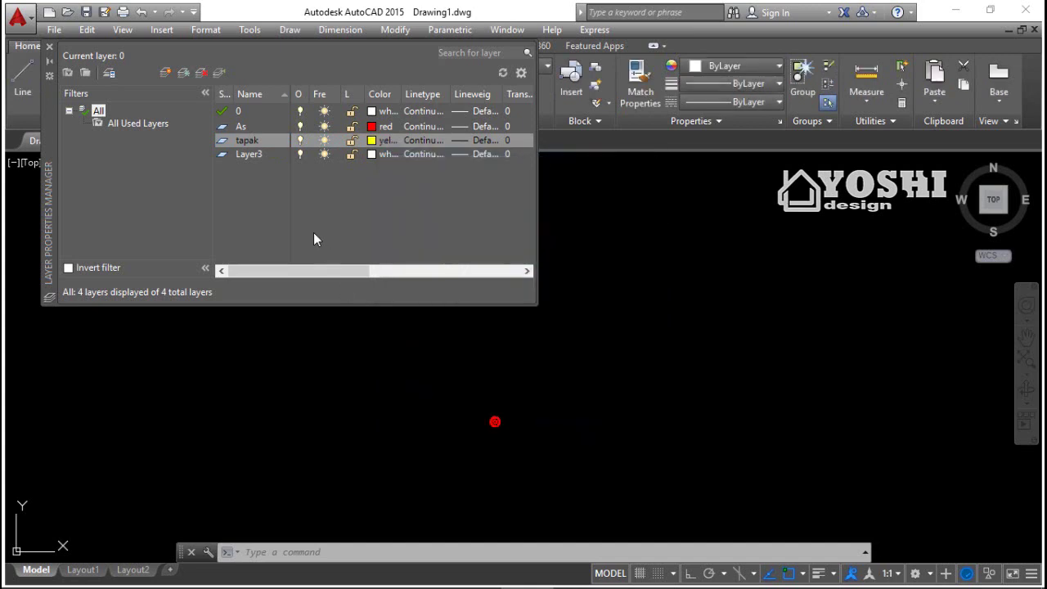
{"action": "double_click", "coordinate": [260, 154]}
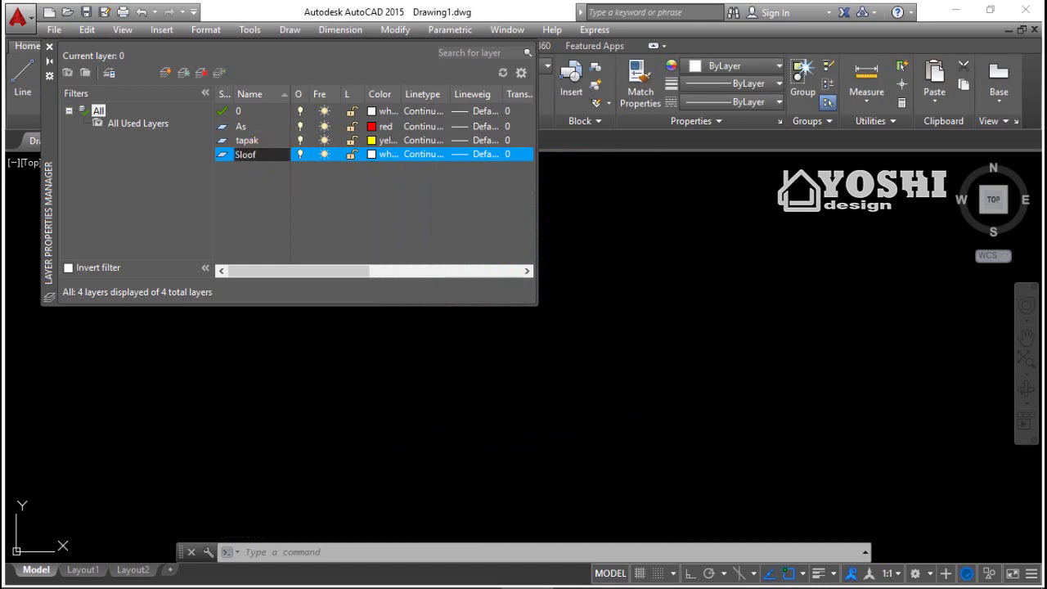
{"action": "left_click", "coordinate": [369, 154]}
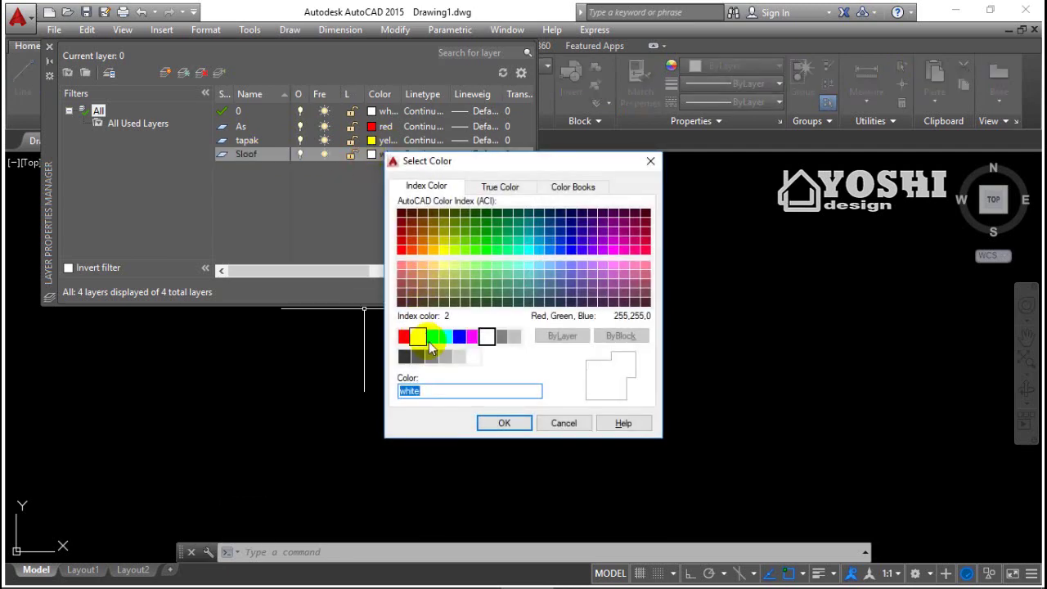
{"action": "left_click", "coordinate": [432, 336]}
{"action": "left_click", "coordinate": [499, 423]}
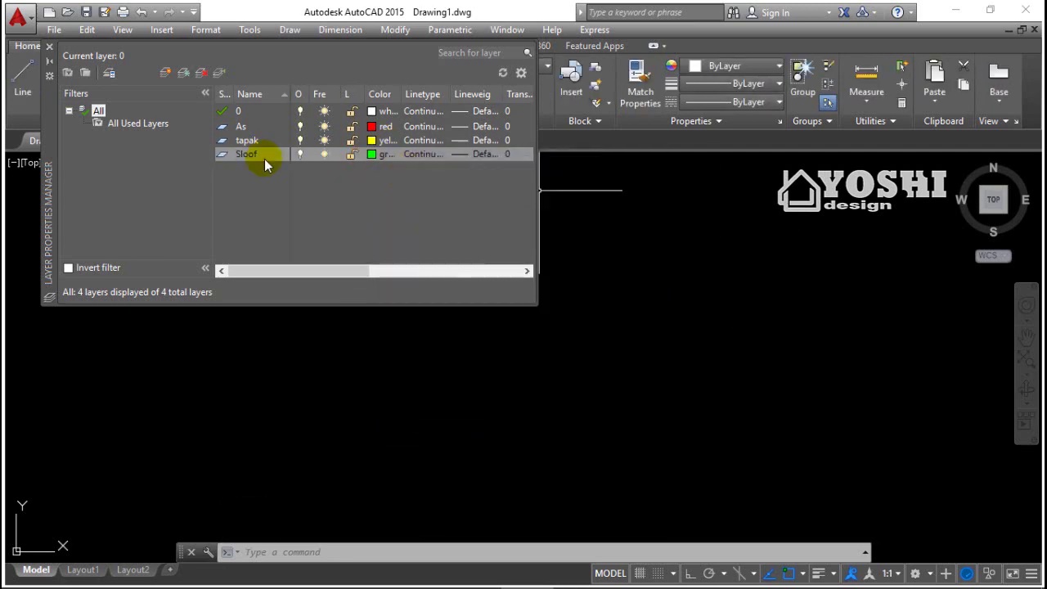
Make As the current layer and close the layer manager.
{"action": "left_click", "coordinate": [273, 124]}
{"action": "left_click", "coordinate": [274, 123]}
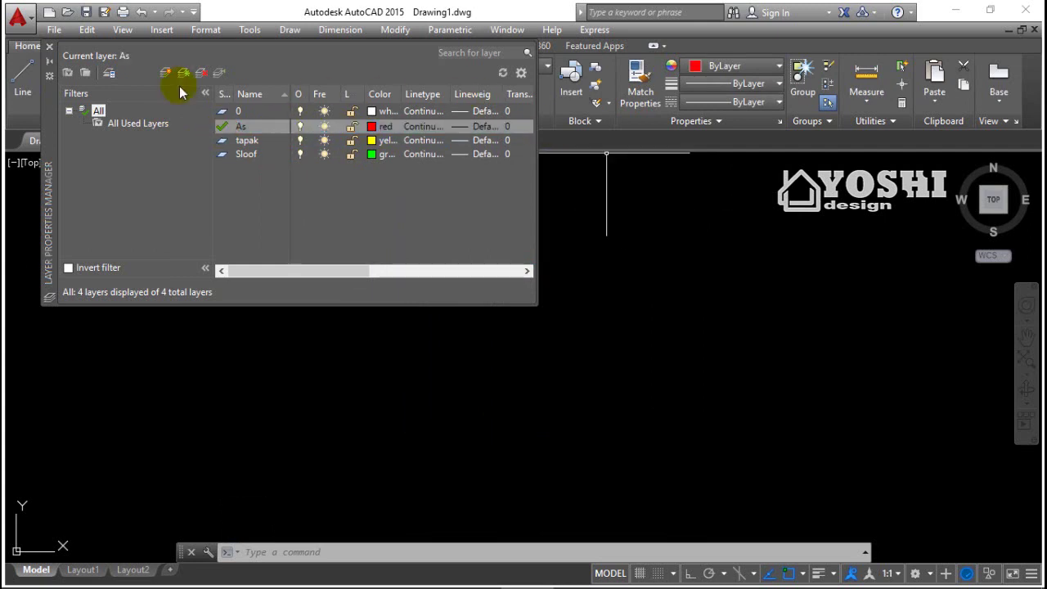
{"action": "left_click", "coordinate": [49, 46]}
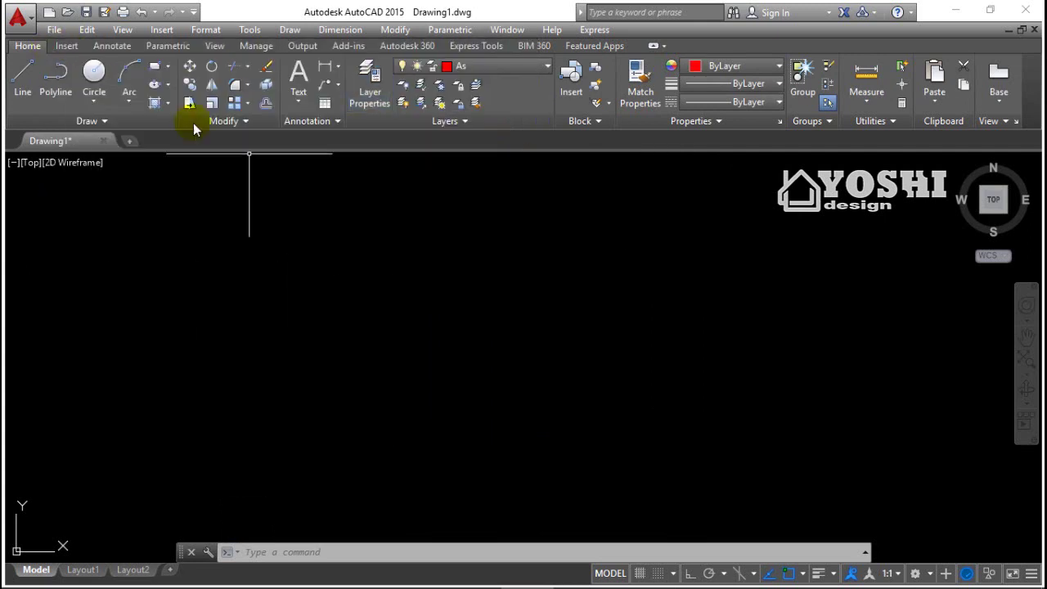
Draw a rectangle on the As layer from a picked corner, using the Dimensions option to define its size.
{"action": "left_click", "coordinate": [436, 407]}
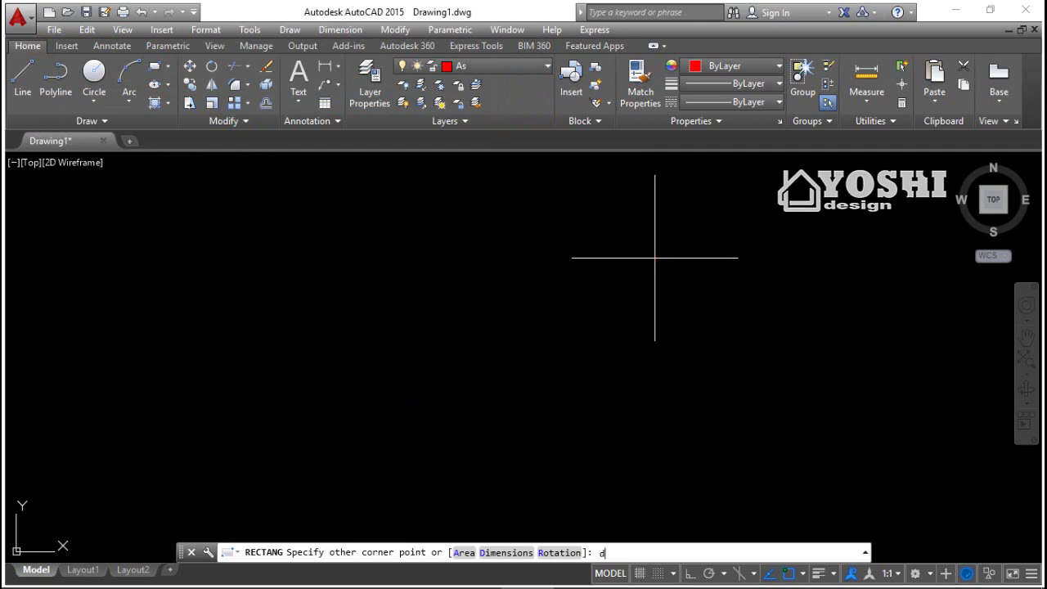
{"action": "type", "text": "d"}
{"action": "key", "text": "Return"}
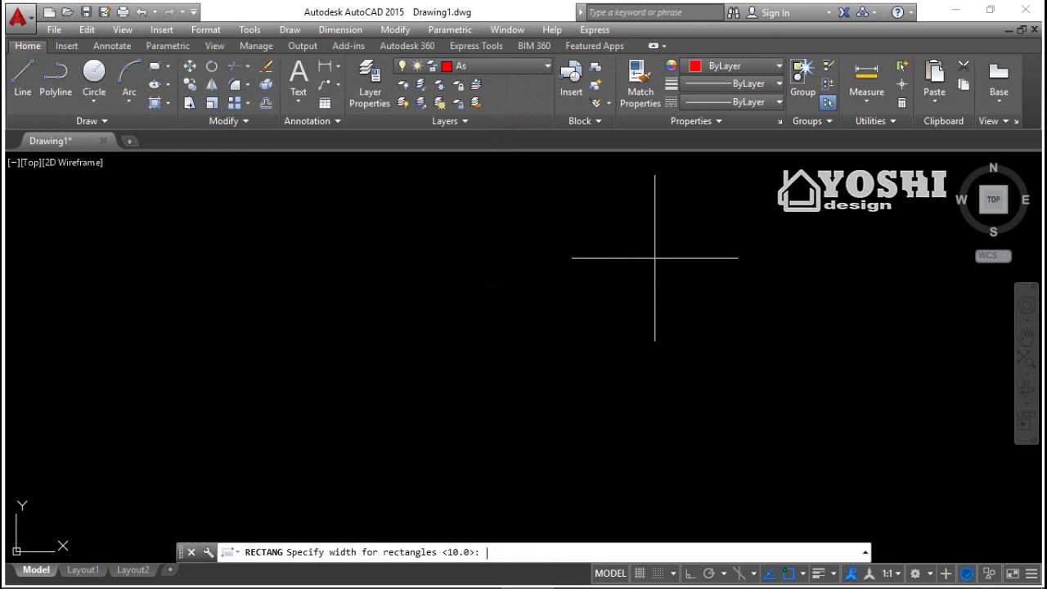
{"action": "key", "text": "Return"}
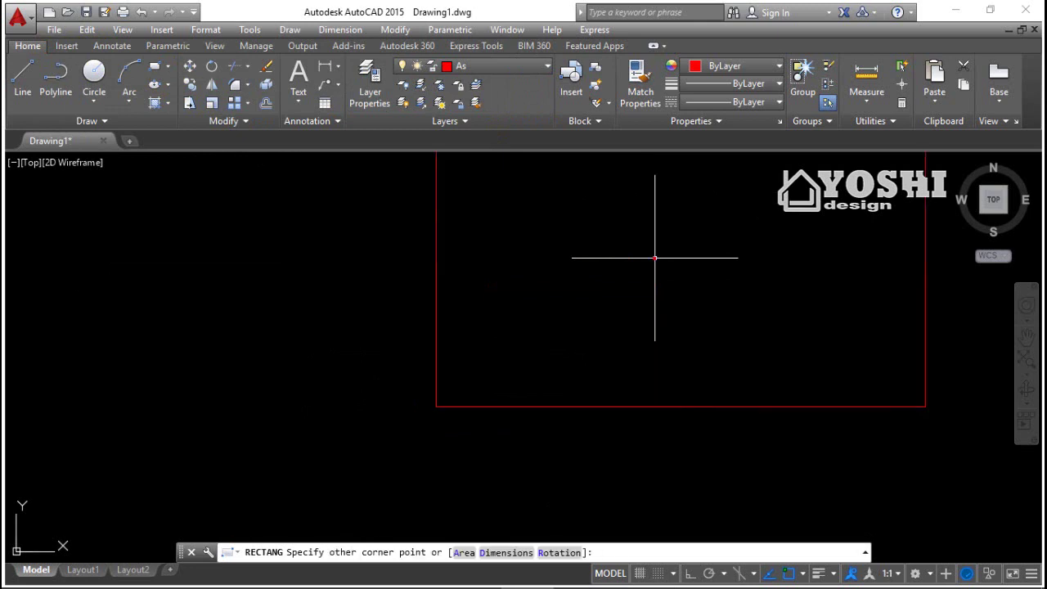
{"action": "left_click", "coordinate": [654, 258]}
{"action": "scroll", "coordinate": [449, 345], "scroll_direction": "down", "scroll_amount": 2}
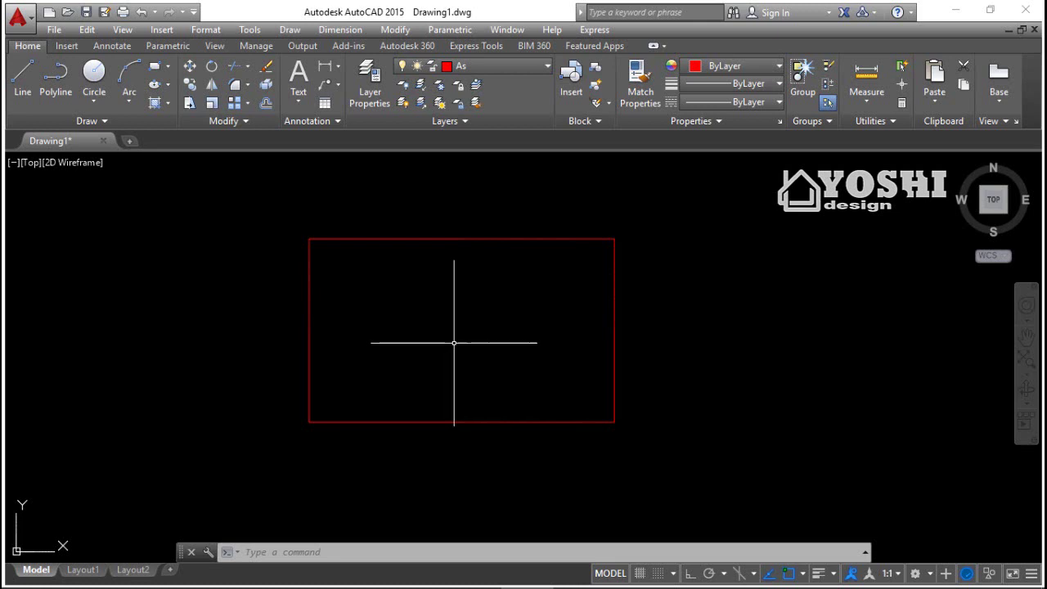
Create a new layer named Dim line with color 254.
{"action": "left_click", "coordinate": [366, 70]}
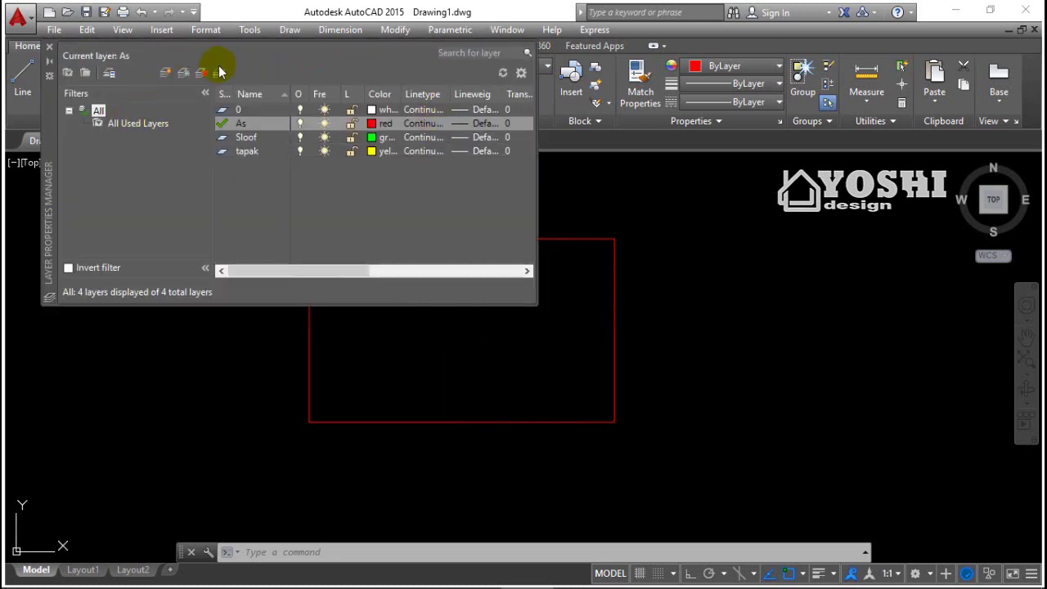
{"action": "left_click", "coordinate": [166, 73]}
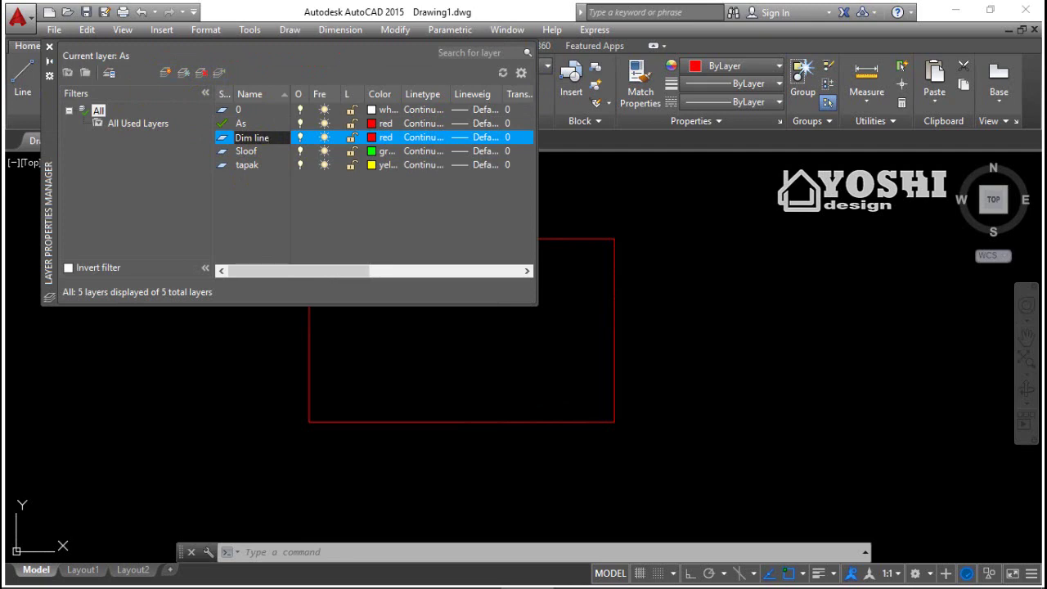
{"action": "left_click", "coordinate": [372, 137]}
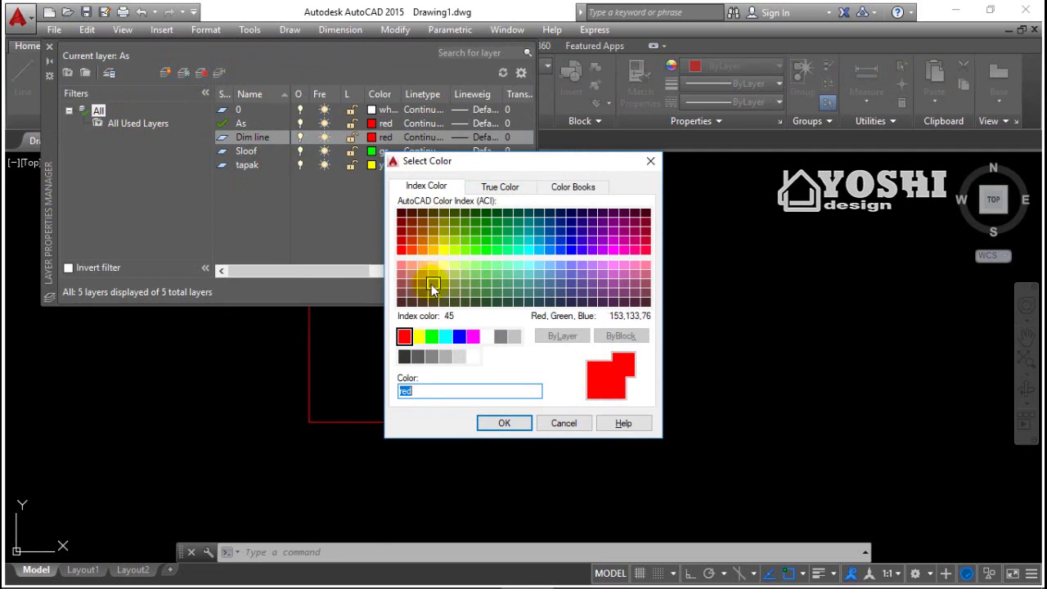
{"action": "left_click", "coordinate": [459, 356]}
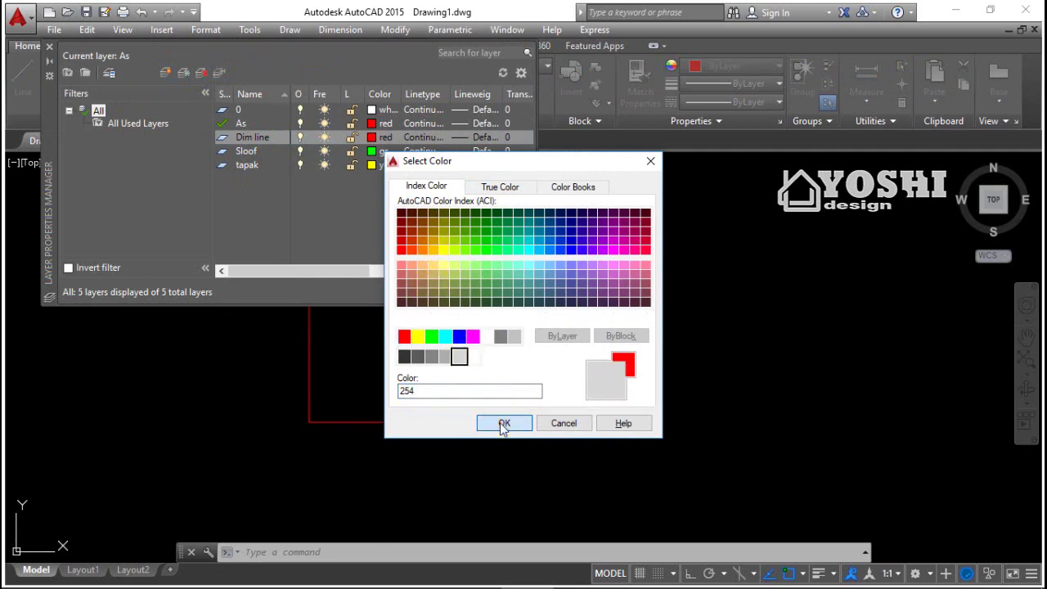
{"action": "left_click", "coordinate": [503, 424]}
{"action": "left_click", "coordinate": [49, 48]}
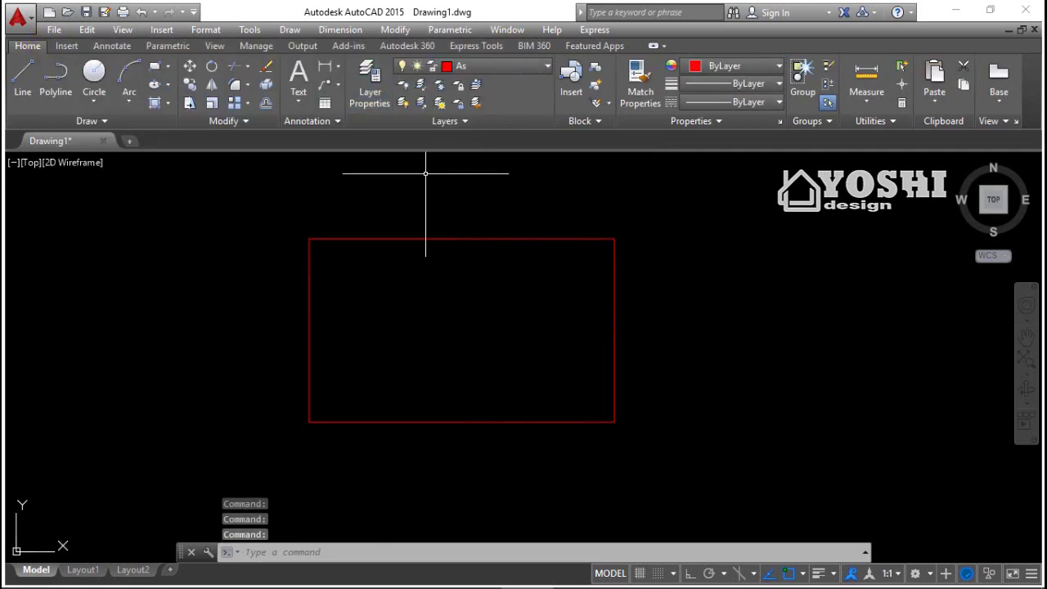
Create a new dimension style named besar, starting with ISO-25 and used for all dimensions.
{"action": "type", "text": "D"}
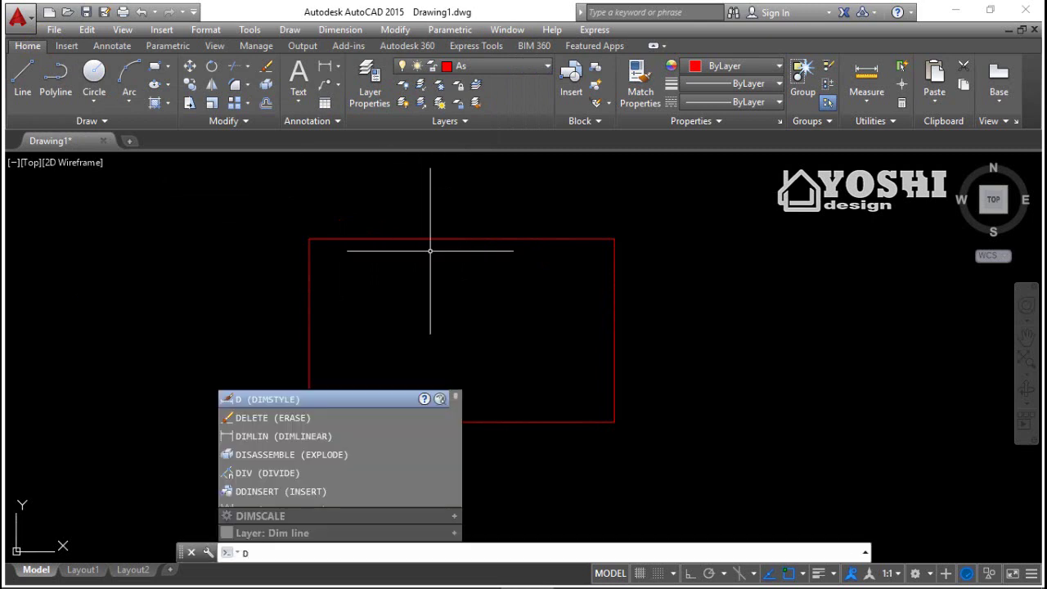
{"action": "key", "text": "Return"}
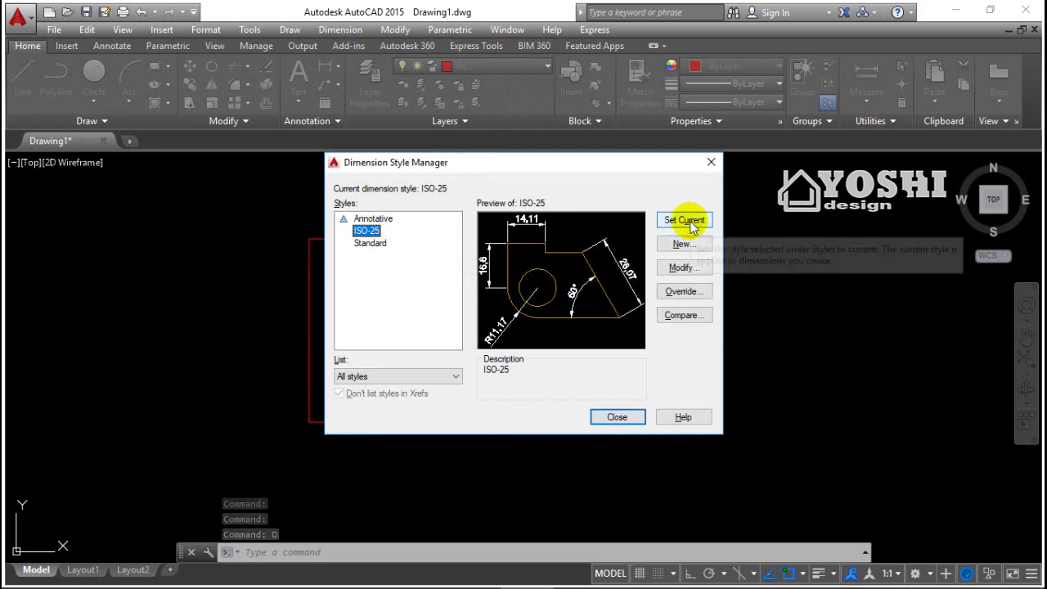
{"action": "left_click", "coordinate": [684, 244]}
{"action": "type", "text": "besar"}
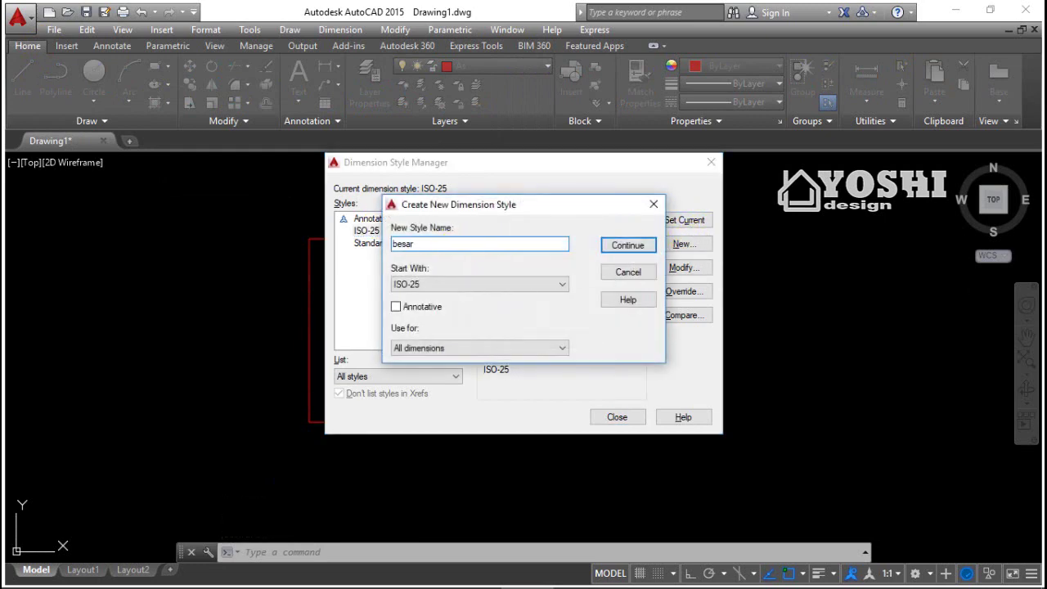
{"action": "left_click", "coordinate": [620, 245]}
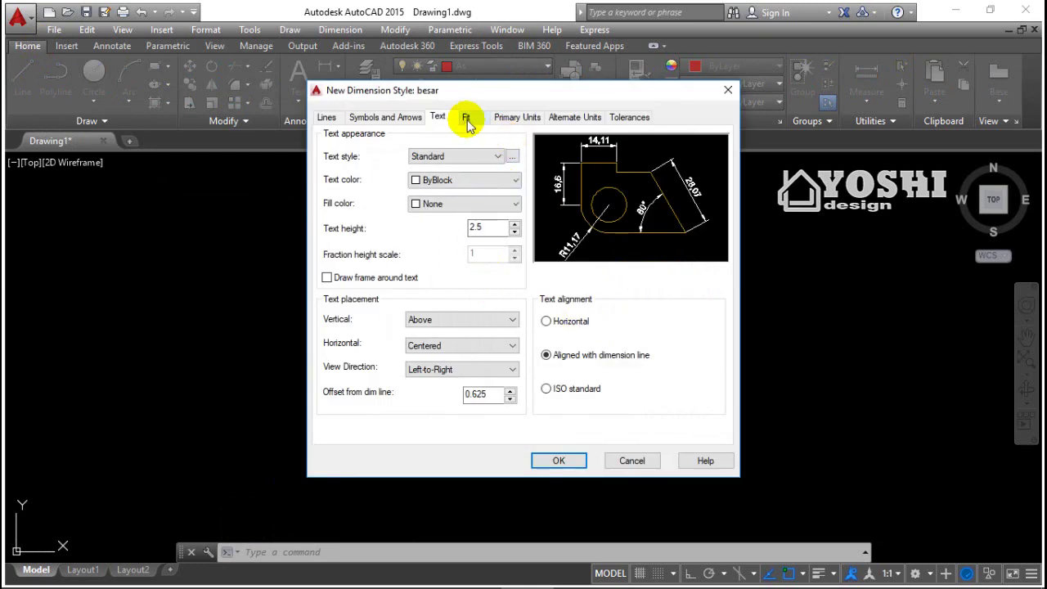
Set the besar style's linear dimension precision to 0.0.
{"action": "left_click", "coordinate": [511, 118]}
{"action": "left_click", "coordinate": [507, 171]}
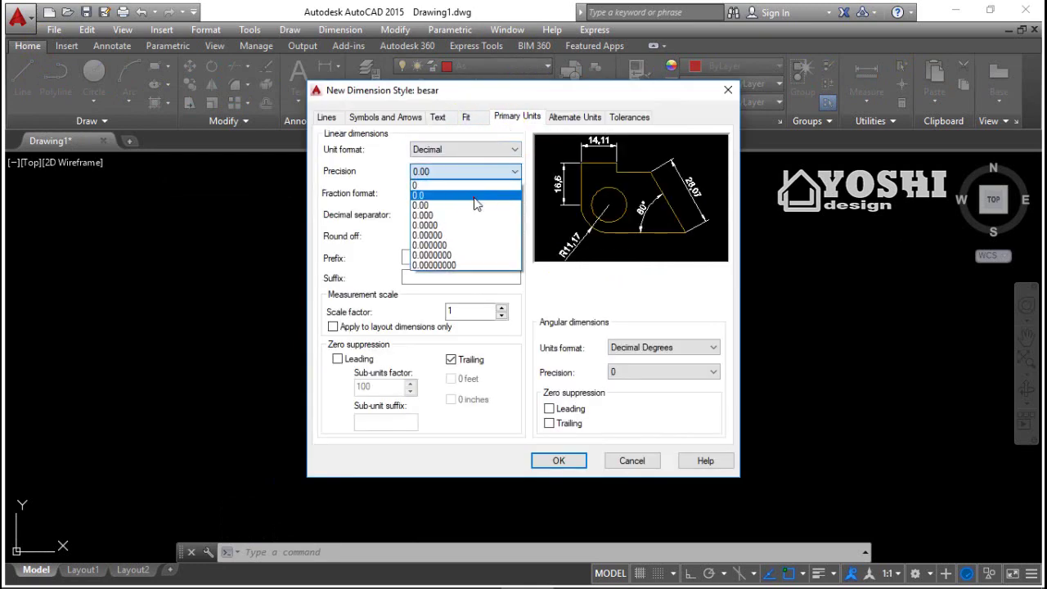
{"action": "left_click", "coordinate": [434, 197]}
Change the font style of the Standard text style used by the dimensions to Bold.
{"action": "left_click", "coordinate": [472, 119]}
{"action": "left_click", "coordinate": [440, 117]}
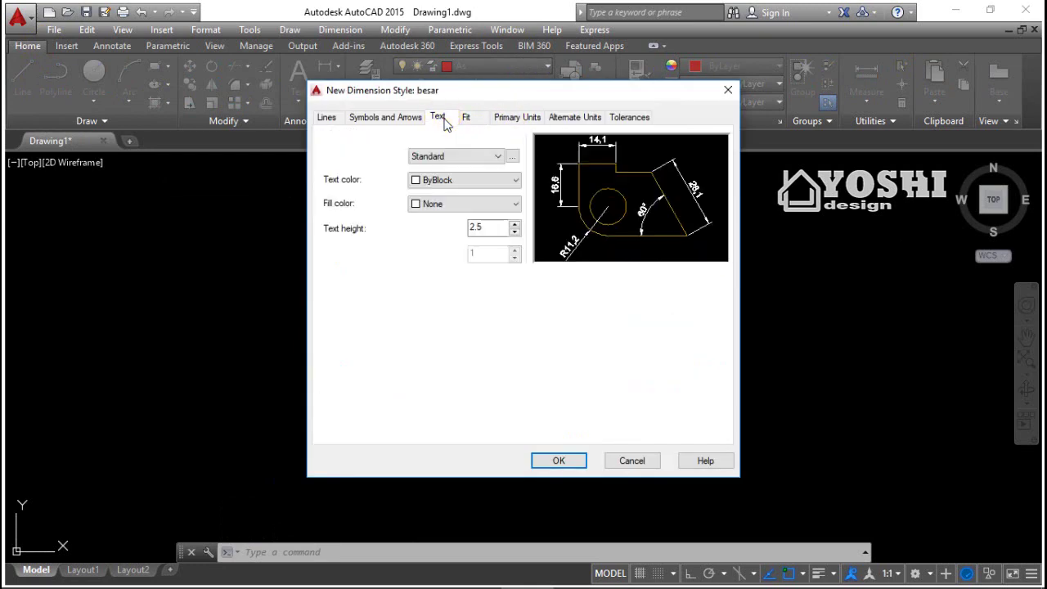
{"action": "left_click", "coordinate": [500, 156]}
{"action": "left_click", "coordinate": [507, 155]}
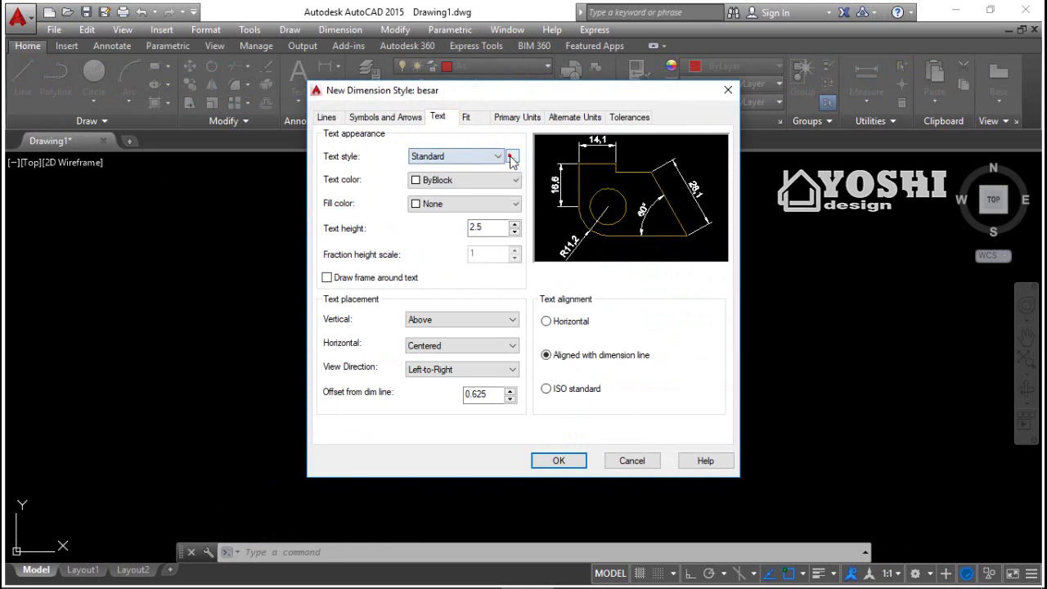
{"action": "left_click", "coordinate": [512, 158]}
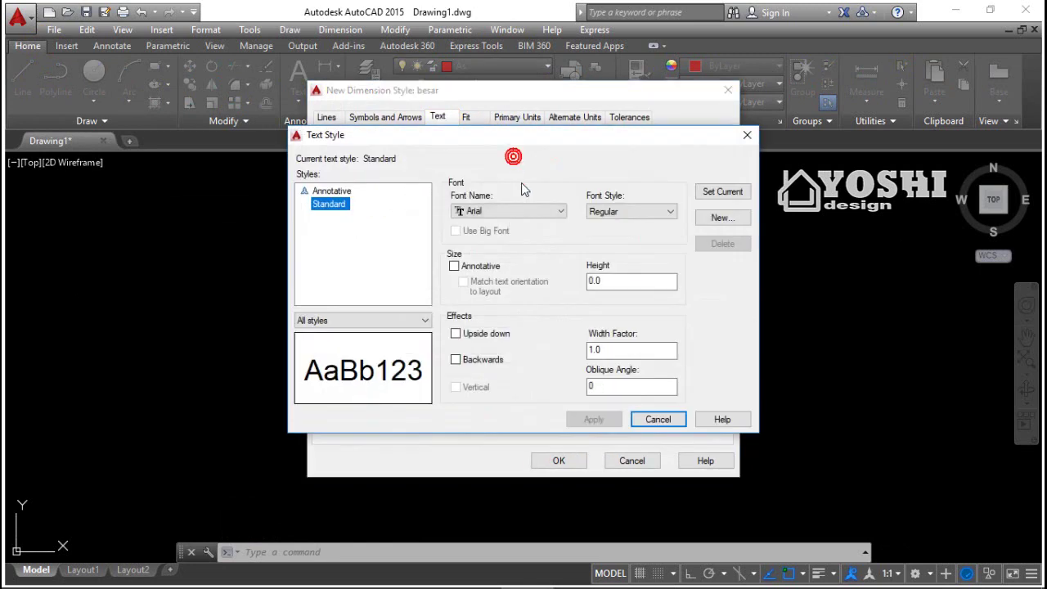
{"action": "left_click", "coordinate": [630, 211]}
{"action": "left_click", "coordinate": [609, 226]}
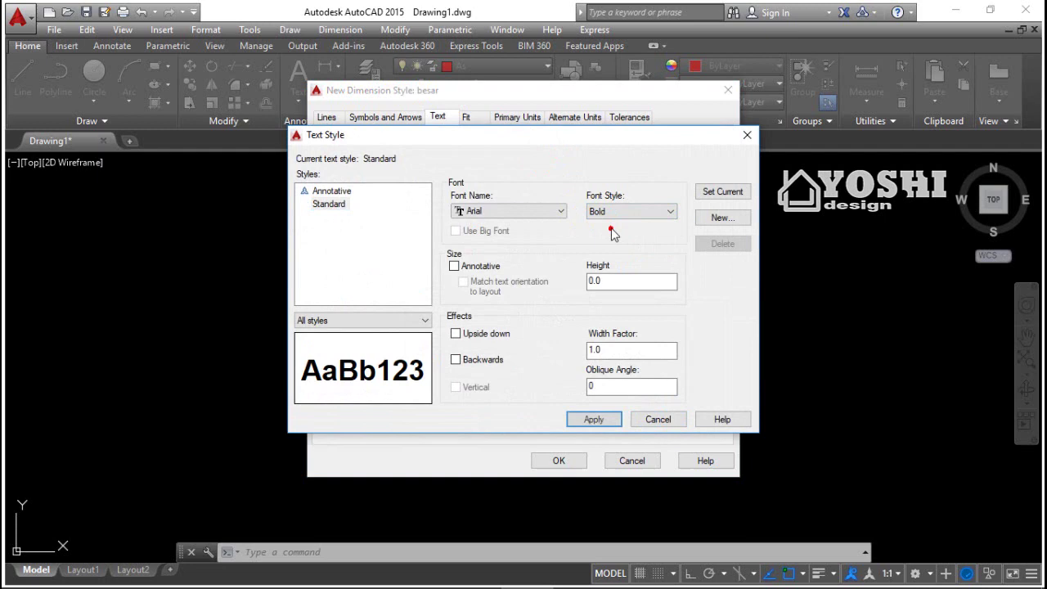
{"action": "left_click", "coordinate": [603, 420]}
{"action": "left_click", "coordinate": [658, 420]}
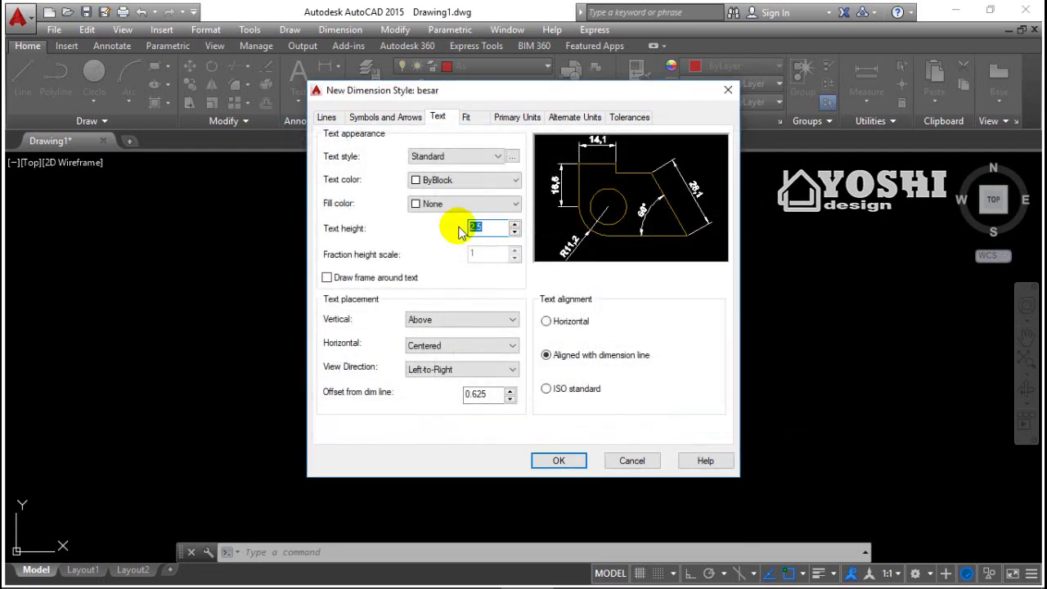
Set the dimension text height to 35, with horizontal text alignment and centered vertical placement.
{"action": "type", "text": "35"}
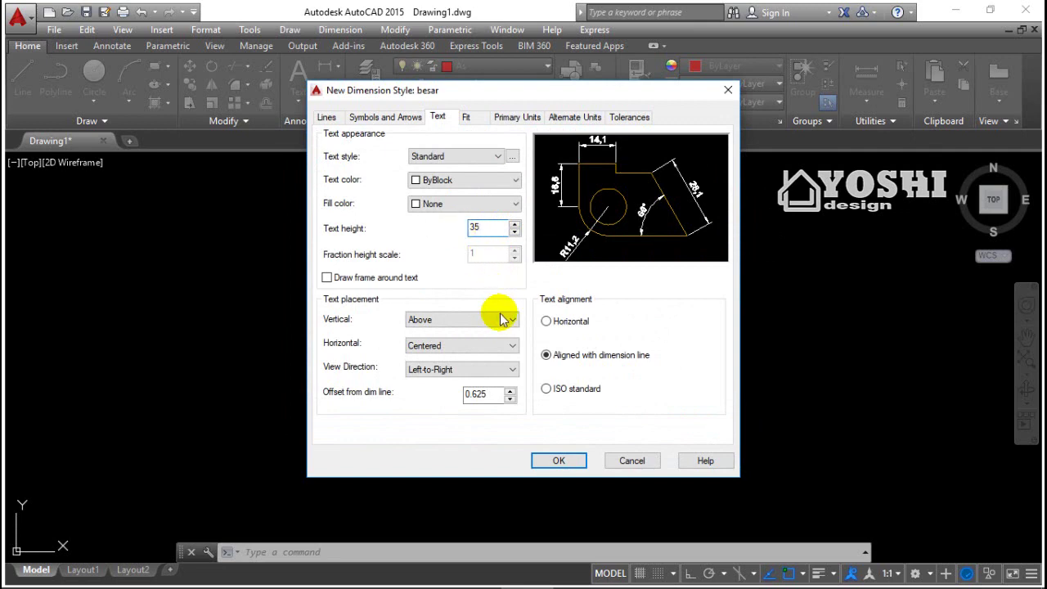
{"action": "left_click", "coordinate": [546, 321]}
{"action": "left_click", "coordinate": [504, 327]}
{"action": "left_click", "coordinate": [425, 332]}
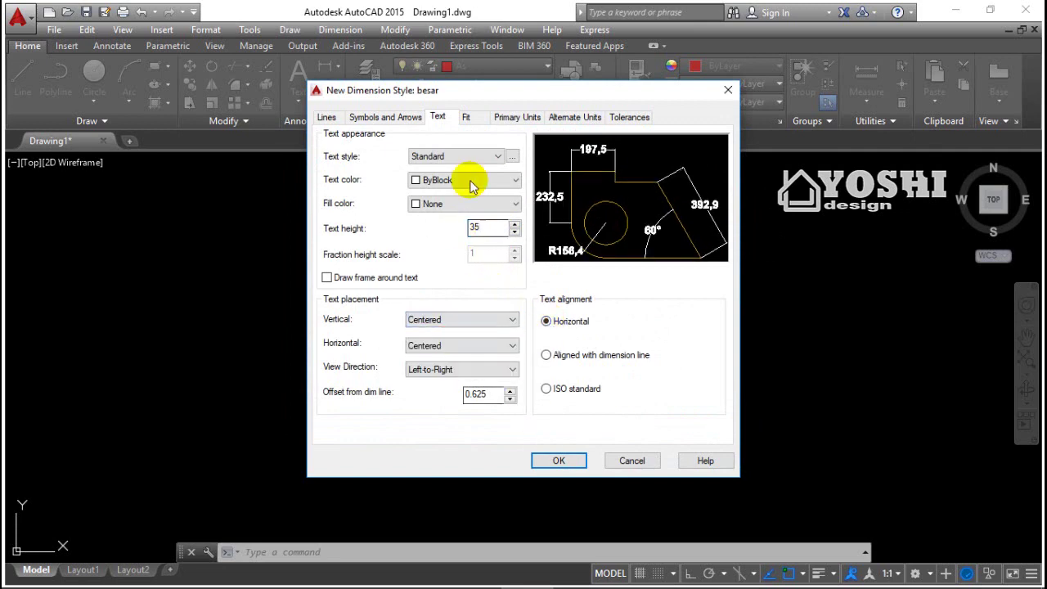
Set the first and second dimension arrowheads to Architectural tick and the arrow size to 20.
{"action": "left_click", "coordinate": [413, 117]}
{"action": "left_click", "coordinate": [459, 163]}
{"action": "scroll", "coordinate": [376, 233], "scroll_direction": "up", "scroll_amount": 1}
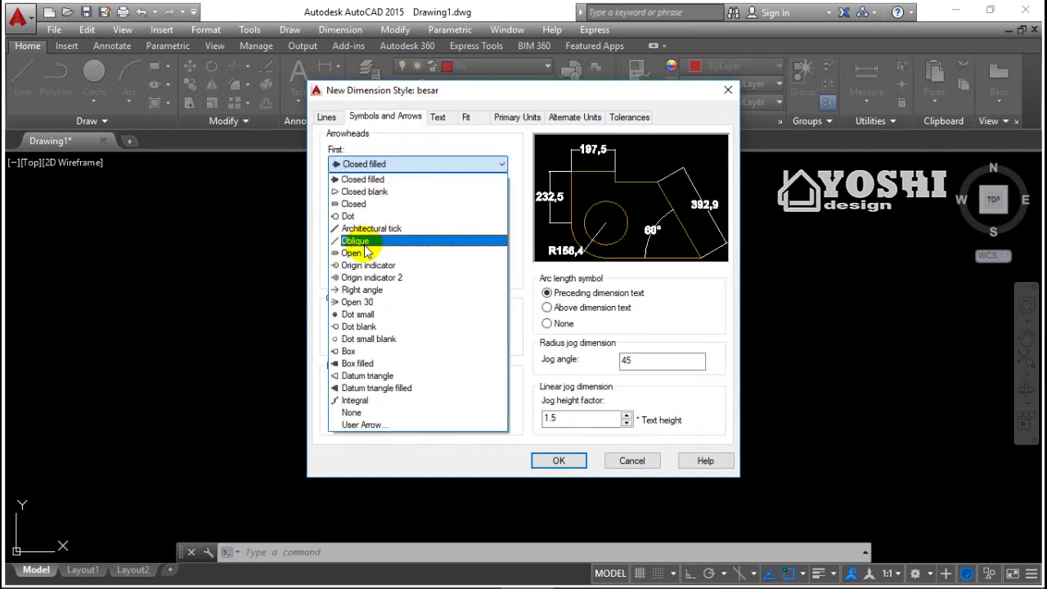
{"action": "left_click", "coordinate": [374, 230]}
{"action": "left_click", "coordinate": [472, 203]}
{"action": "left_click", "coordinate": [384, 264]}
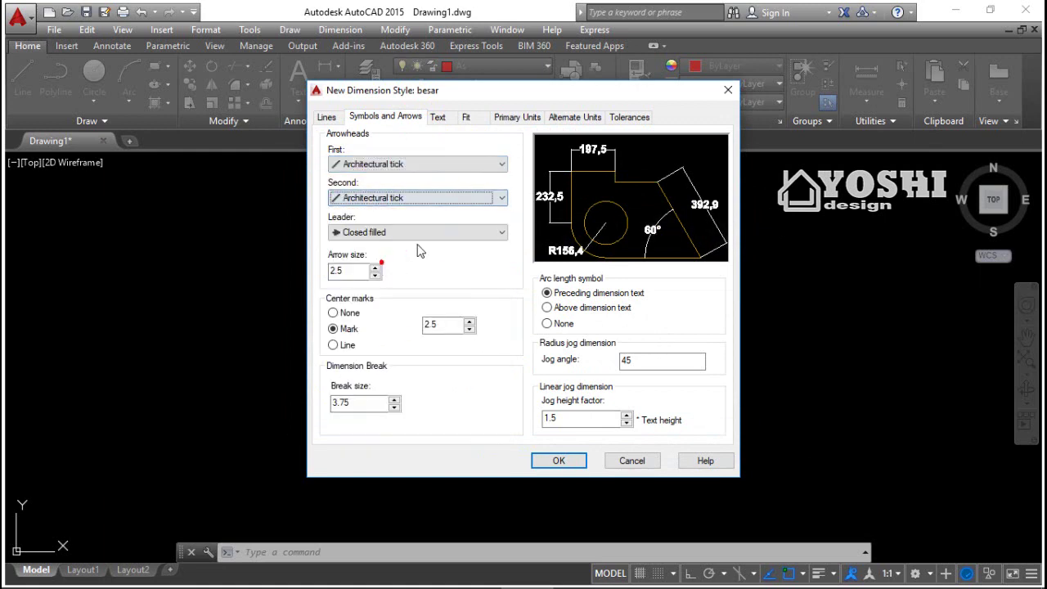
{"action": "left_click", "coordinate": [442, 232]}
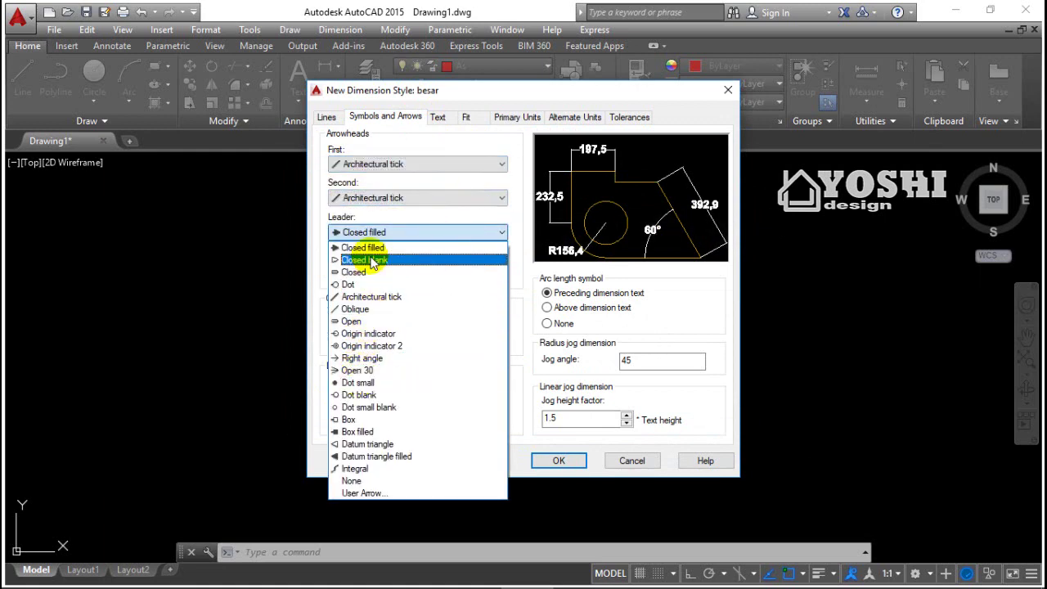
{"action": "left_click", "coordinate": [431, 234]}
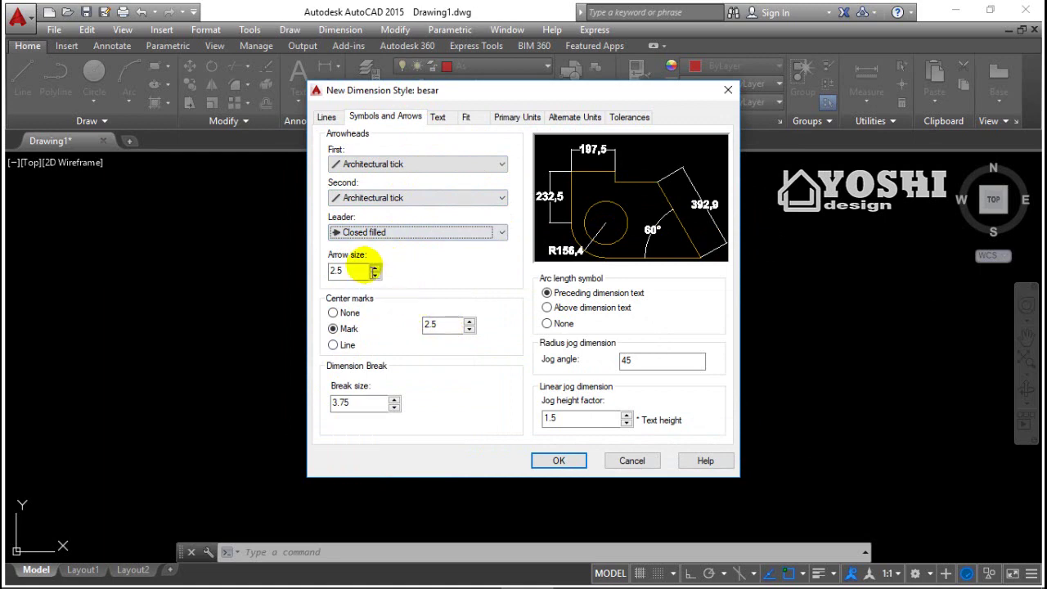
{"action": "left_click_drag", "start_coordinate": [352, 270], "coordinate": [339, 268]}
{"action": "type", "text": "3"}
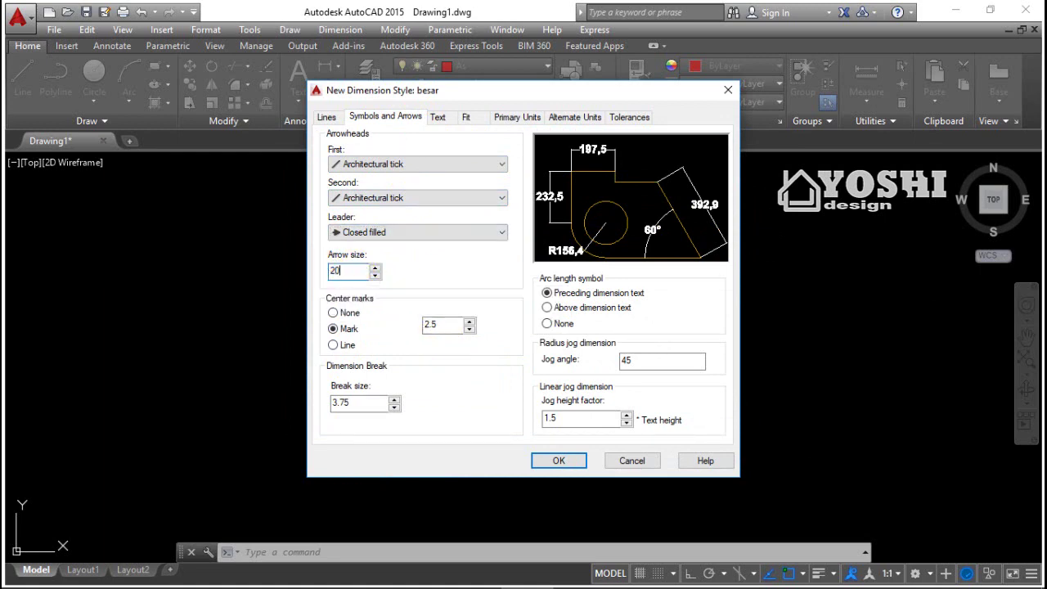
Load the ACAD_ISO02W100 ISO dash linetype and assign it to the besar style's first extension line.
{"action": "left_click", "coordinate": [338, 119]}
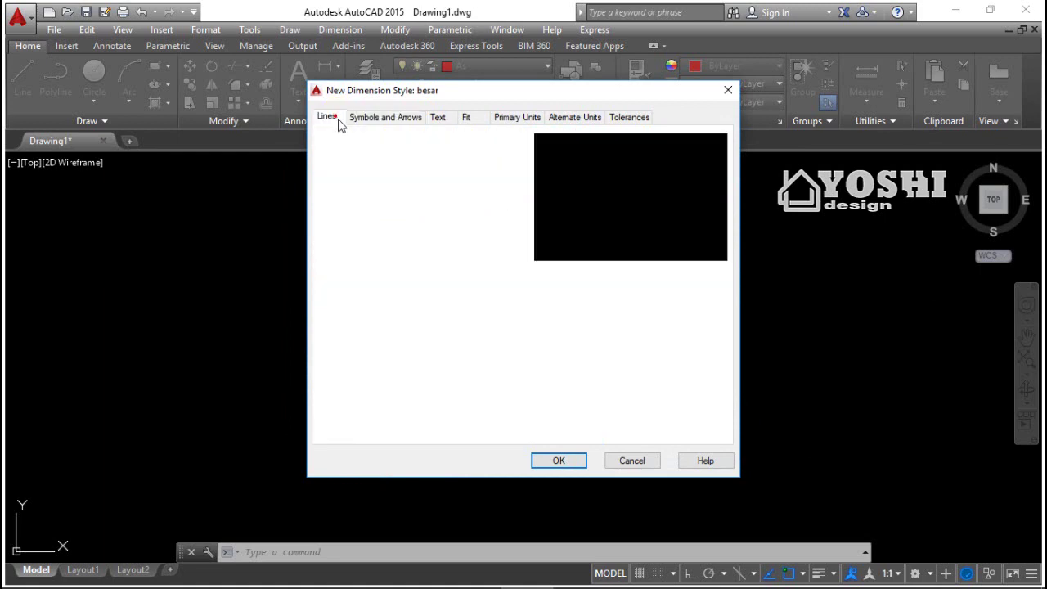
{"action": "left_click", "coordinate": [430, 321]}
{"action": "left_click", "coordinate": [455, 373]}
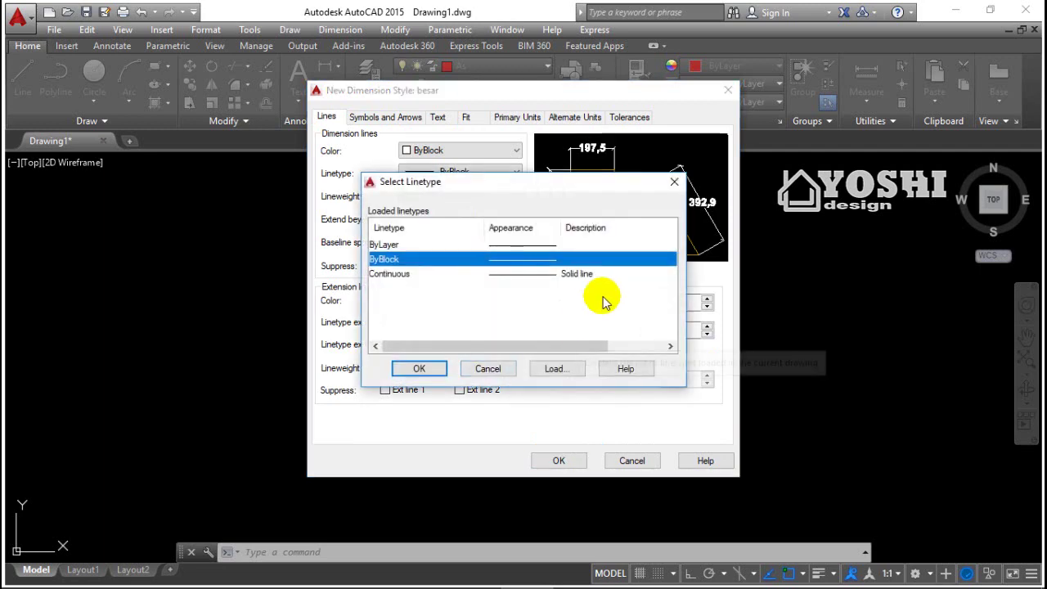
{"action": "left_click", "coordinate": [556, 368]}
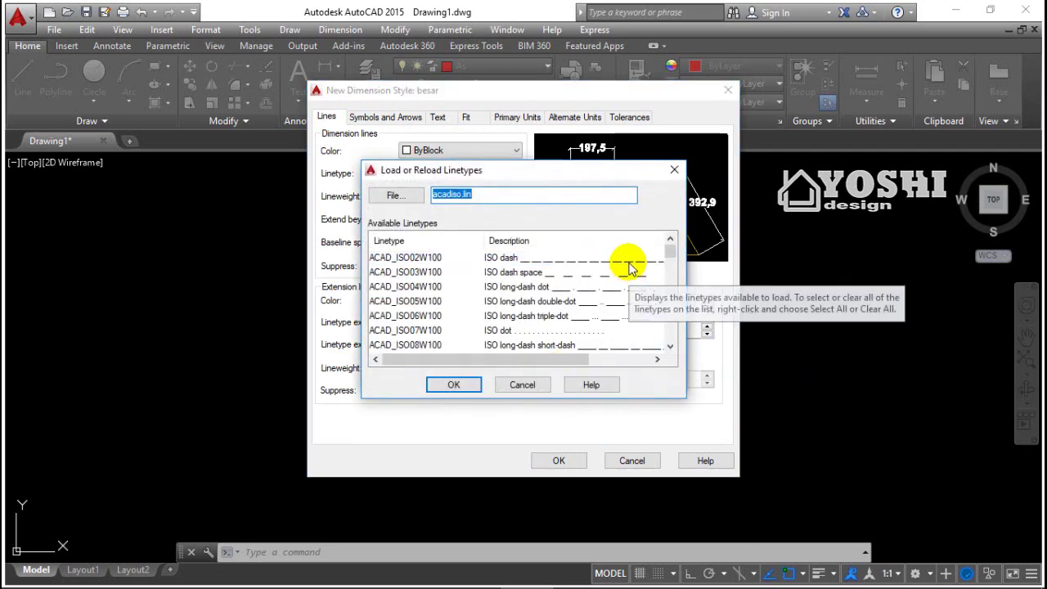
{"action": "left_click", "coordinate": [629, 259]}
{"action": "left_click", "coordinate": [455, 386]}
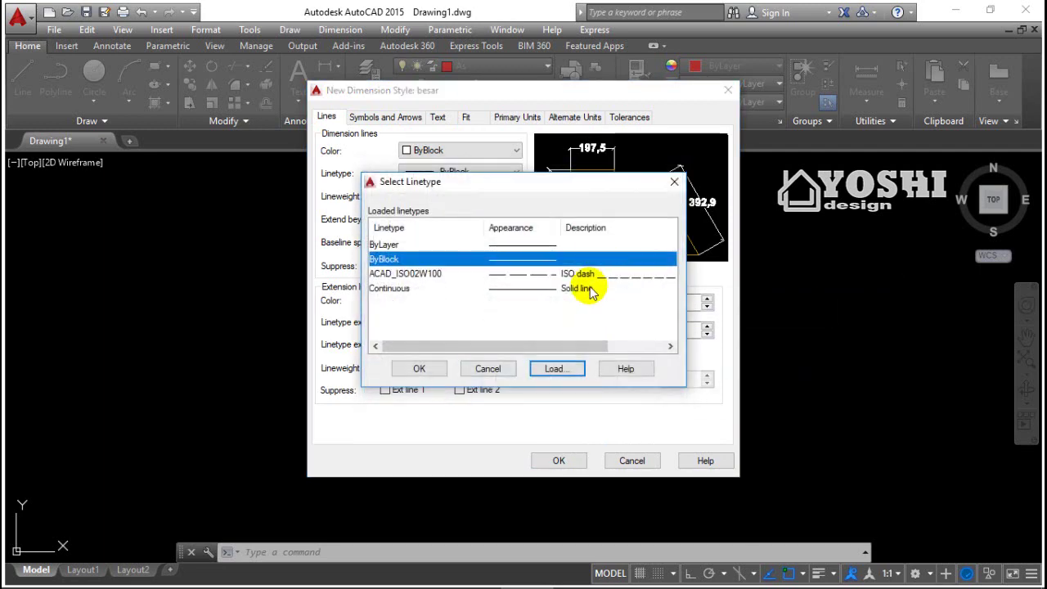
{"action": "left_click", "coordinate": [524, 280]}
{"action": "left_click", "coordinate": [421, 368]}
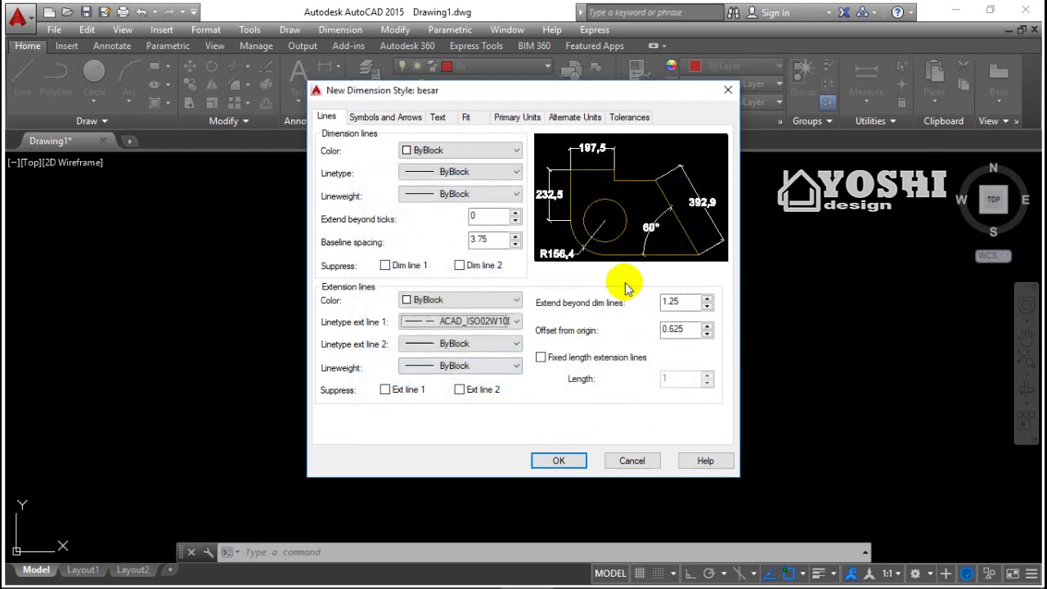
Assign the ACAD_ISO02W100 linetype to the second extension line, then save the besar style and close the style manager.
{"action": "left_click", "coordinate": [515, 343]}
{"action": "left_click", "coordinate": [470, 381]}
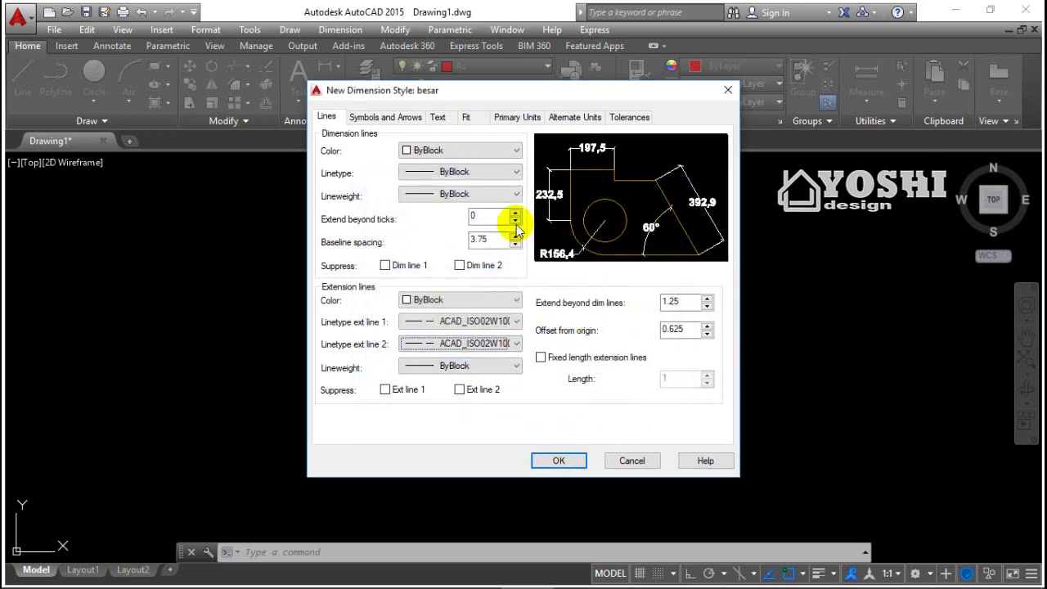
{"action": "left_click", "coordinate": [559, 461]}
{"action": "left_click", "coordinate": [613, 416]}
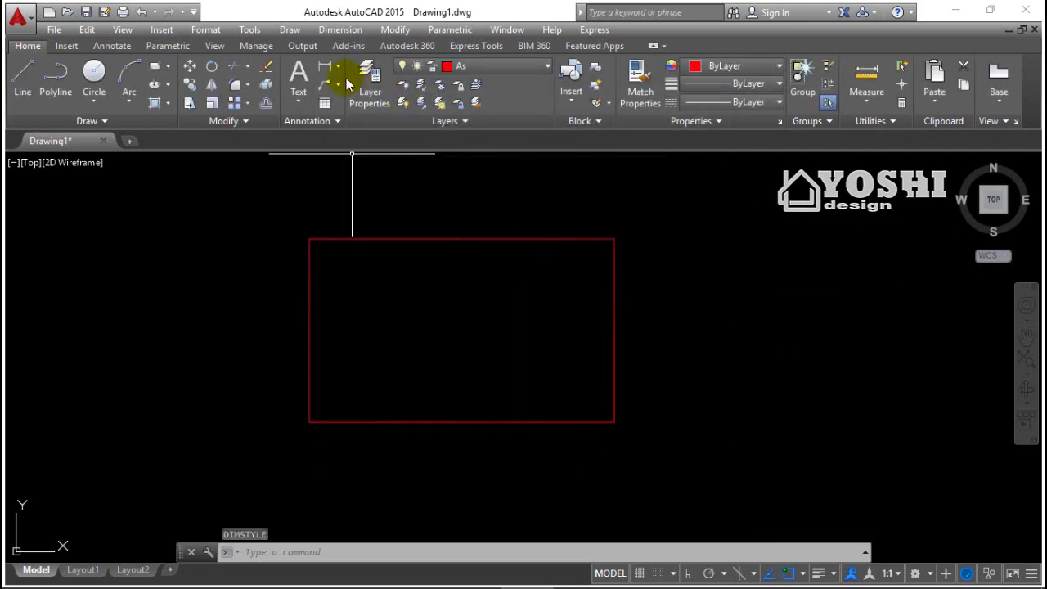
Make Dim line the current layer and, with Ortho on, place a linear dimension above the red rectangle's top edge.
{"action": "left_click", "coordinate": [515, 69]}
{"action": "left_click", "coordinate": [488, 121]}
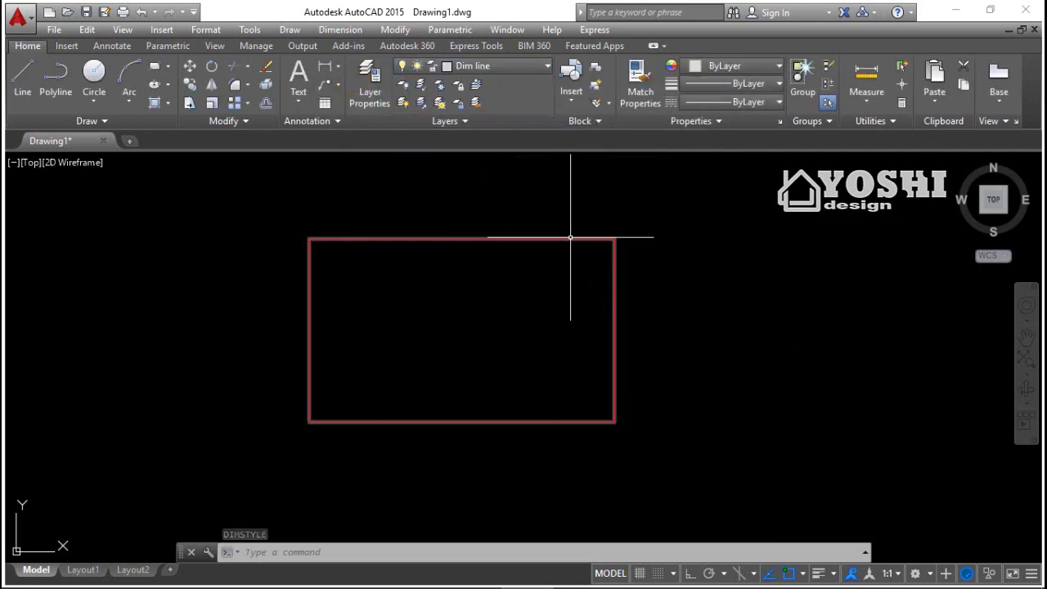
{"action": "left_click", "coordinate": [325, 67]}
{"action": "left_click", "coordinate": [308, 239]}
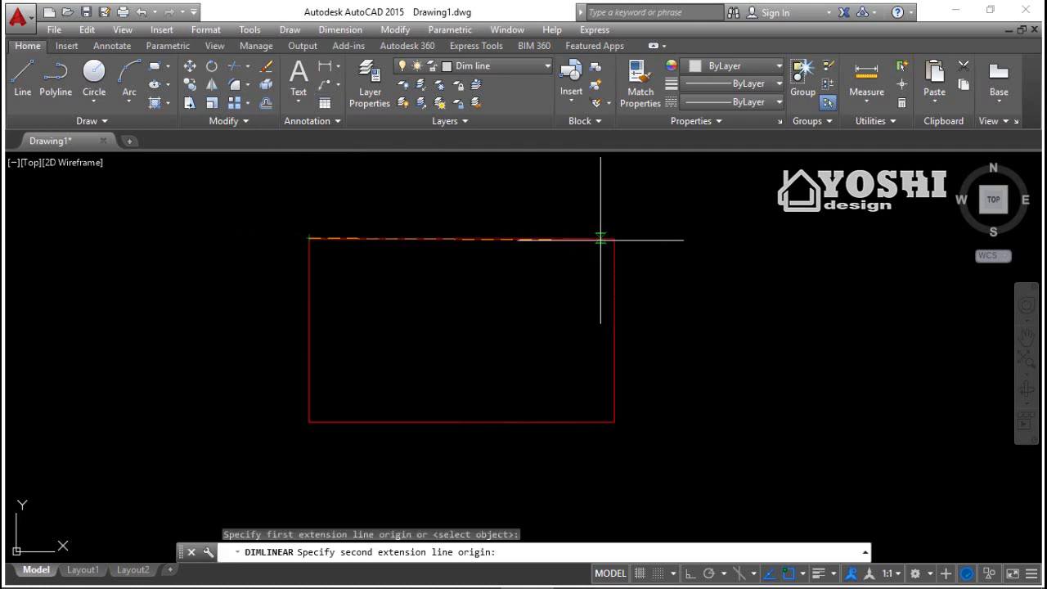
{"action": "left_click", "coordinate": [690, 573]}
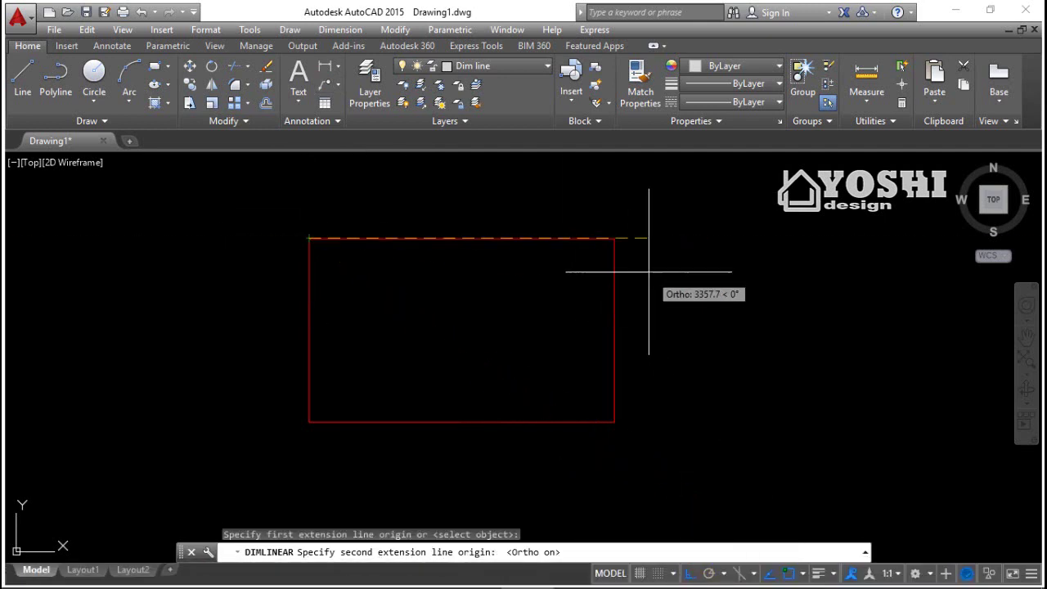
{"action": "left_click", "coordinate": [614, 239]}
{"action": "scroll", "coordinate": [609, 225], "scroll_direction": "up", "scroll_amount": 3}
{"action": "left_click", "coordinate": [559, 238]}
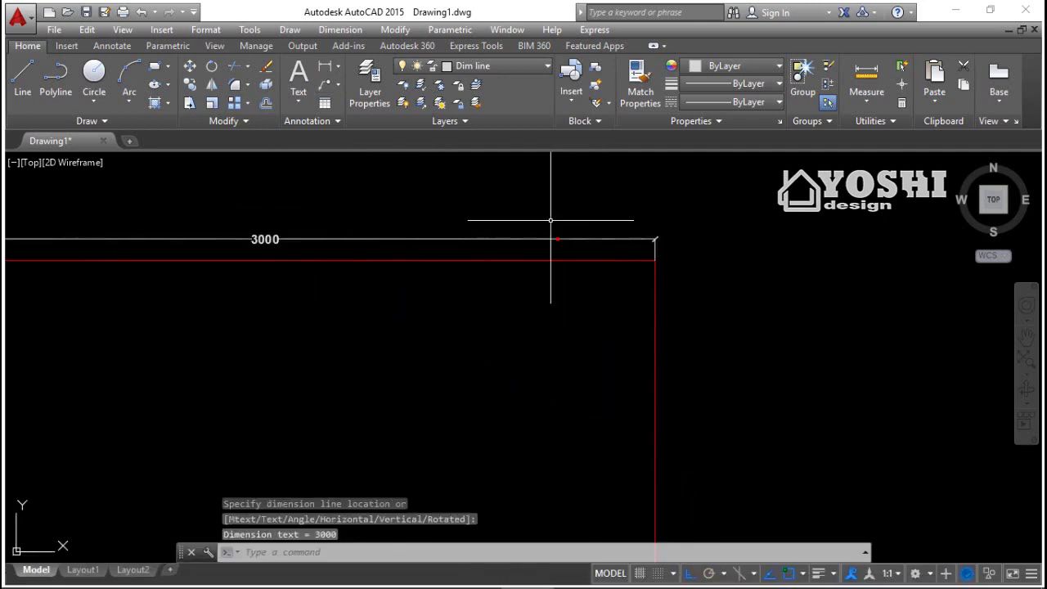
Add a vertical linear dimension outside the red rectangle's right edge, measured between its upper and lower corners.
{"action": "left_click", "coordinate": [325, 67]}
{"action": "left_click", "coordinate": [654, 260]}
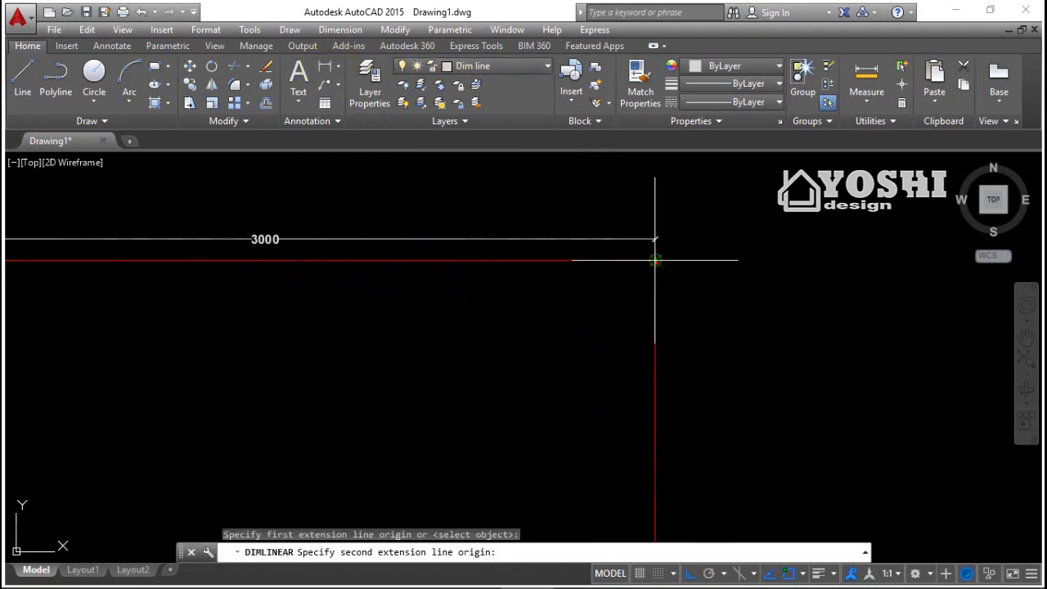
{"action": "scroll", "coordinate": [654, 257], "scroll_direction": "down", "scroll_amount": 4}
{"action": "left_click", "coordinate": [656, 377]}
{"action": "scroll", "coordinate": [670, 374], "scroll_direction": "up", "scroll_amount": 3}
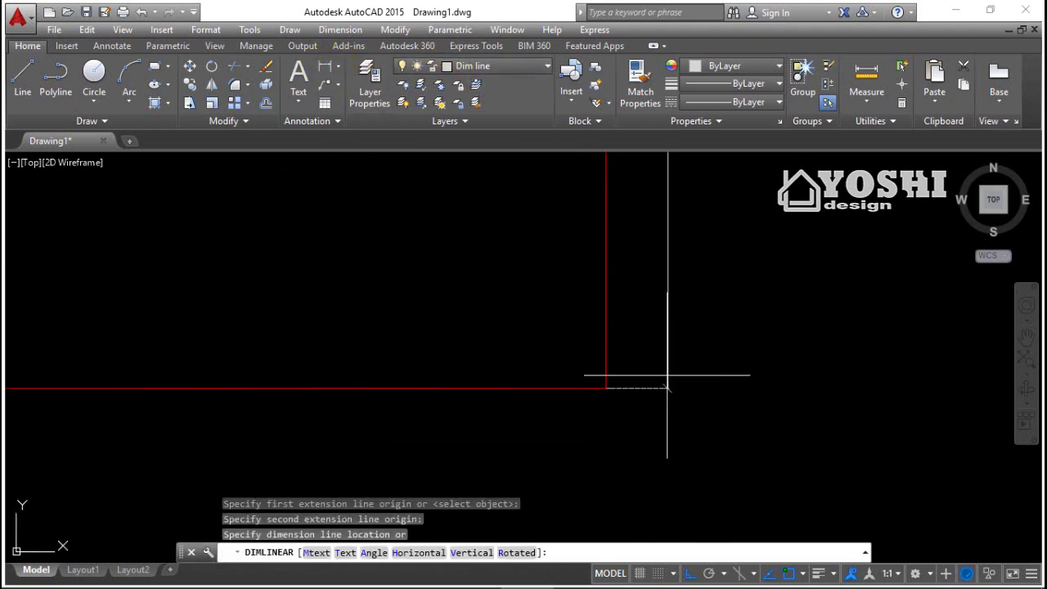
{"action": "left_click", "coordinate": [657, 378]}
Examine the appearance and legibility of the width and height dimensions around the red rectangle.
{"action": "scroll", "coordinate": [686, 282], "scroll_direction": "down", "scroll_amount": 1}
{"action": "middle_click_drag", "start_coordinate": [685, 283], "coordinate": [609, 403]}
{"action": "scroll", "coordinate": [612, 401], "scroll_direction": "down", "scroll_amount": 4}
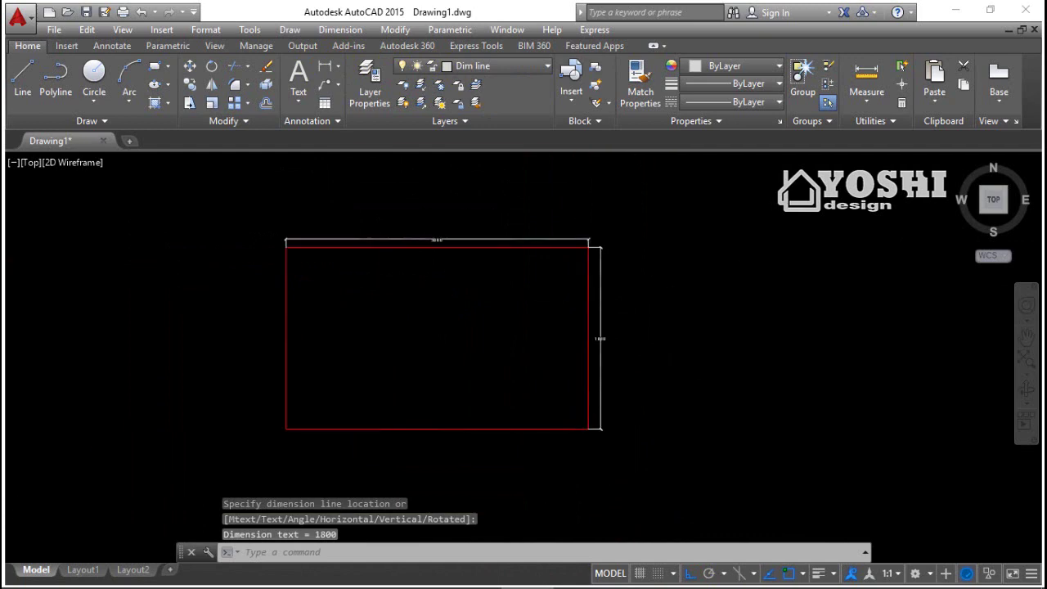
{"action": "scroll", "coordinate": [617, 398], "scroll_direction": "up", "scroll_amount": 2}
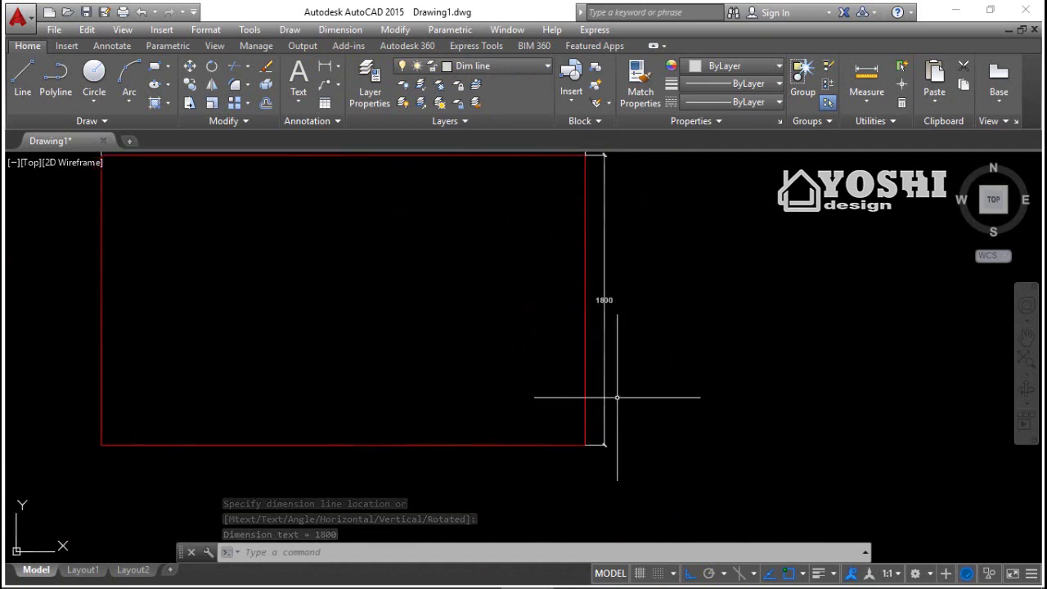
{"action": "scroll", "coordinate": [617, 397], "scroll_direction": "down", "scroll_amount": 2}
{"action": "middle_click_drag", "start_coordinate": [609, 383], "coordinate": [592, 383]}
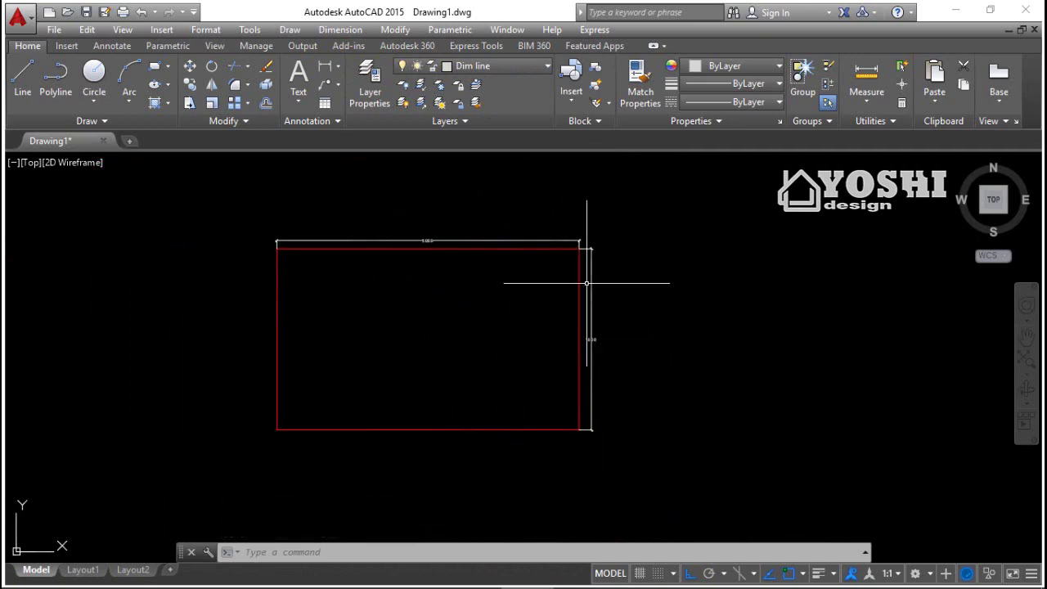
{"action": "scroll", "coordinate": [586, 251], "scroll_direction": "up", "scroll_amount": 2}
{"action": "left_click", "coordinate": [570, 237]}
{"action": "key", "text": "Escape"}
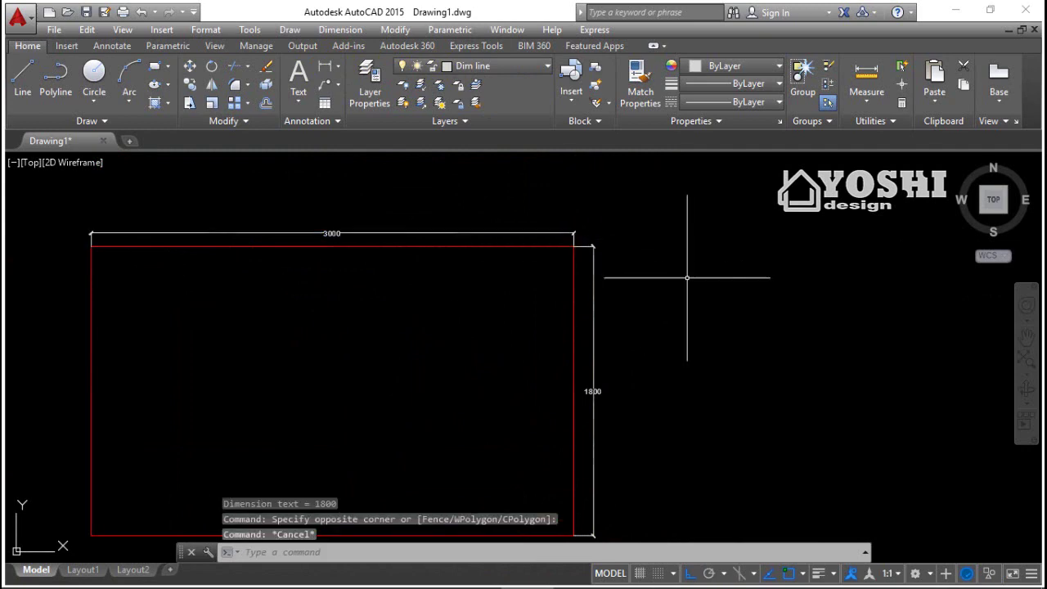
{"action": "scroll", "coordinate": [692, 285], "scroll_direction": "down", "scroll_amount": 4}
{"action": "middle_click_drag", "start_coordinate": [695, 288], "coordinate": [649, 288]}
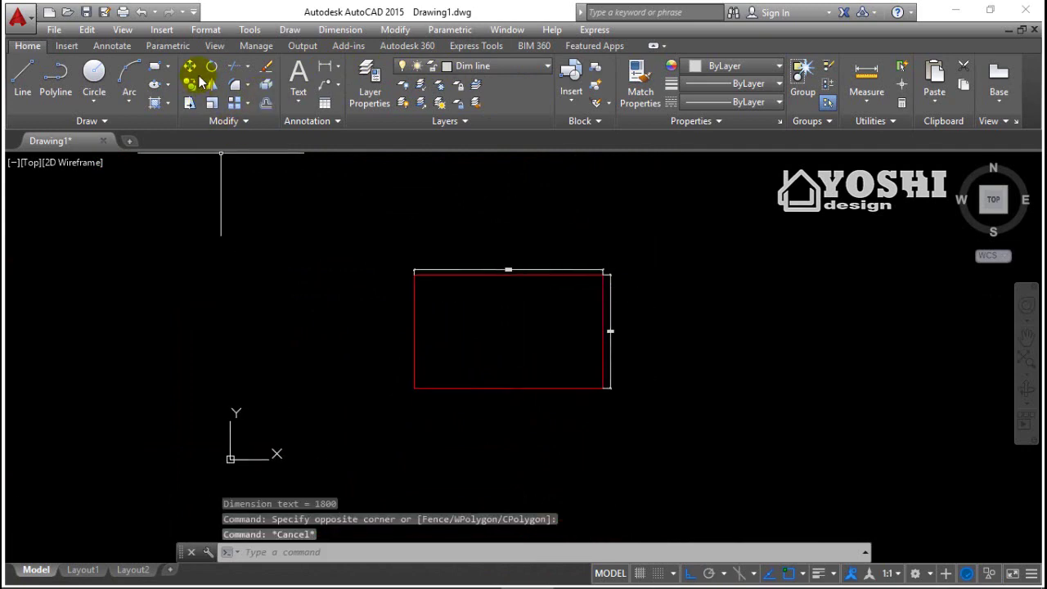
Make tapak the current layer and draw a 100 by 100 square in the empty area right of the red rectangle.
{"action": "left_click", "coordinate": [503, 66]}
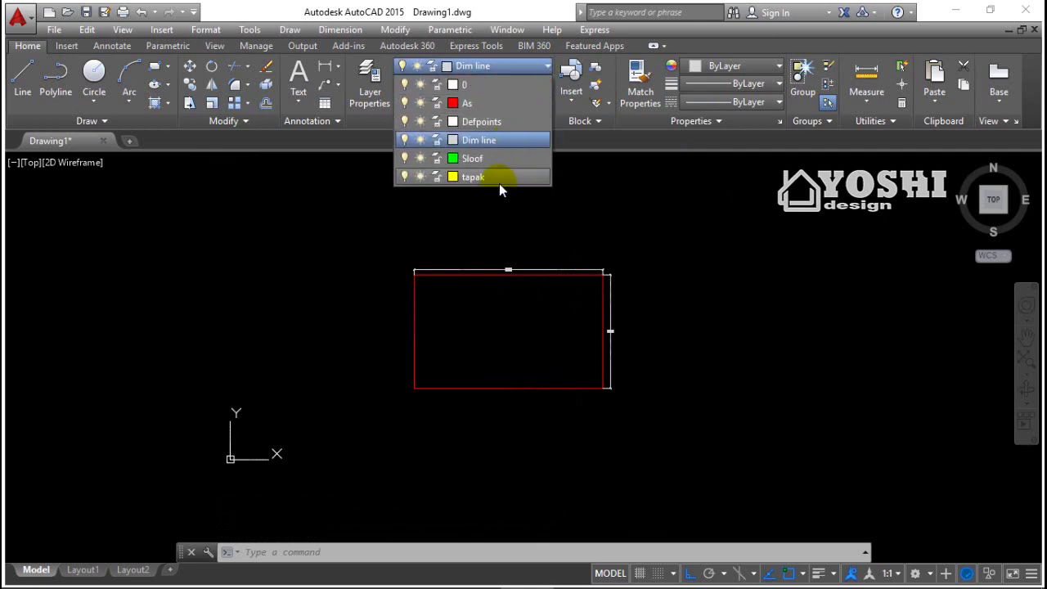
{"action": "left_click", "coordinate": [495, 176]}
{"action": "left_click", "coordinate": [156, 70]}
{"action": "scroll", "coordinate": [622, 295], "scroll_direction": "up", "scroll_amount": 3}
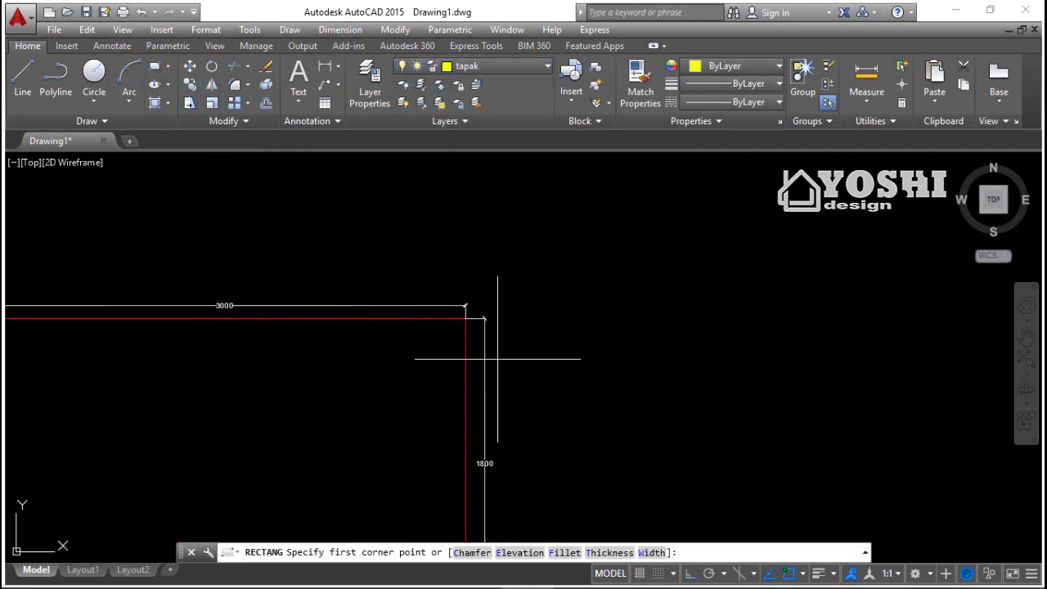
{"action": "left_click", "coordinate": [548, 363]}
{"action": "key", "text": "Return"}
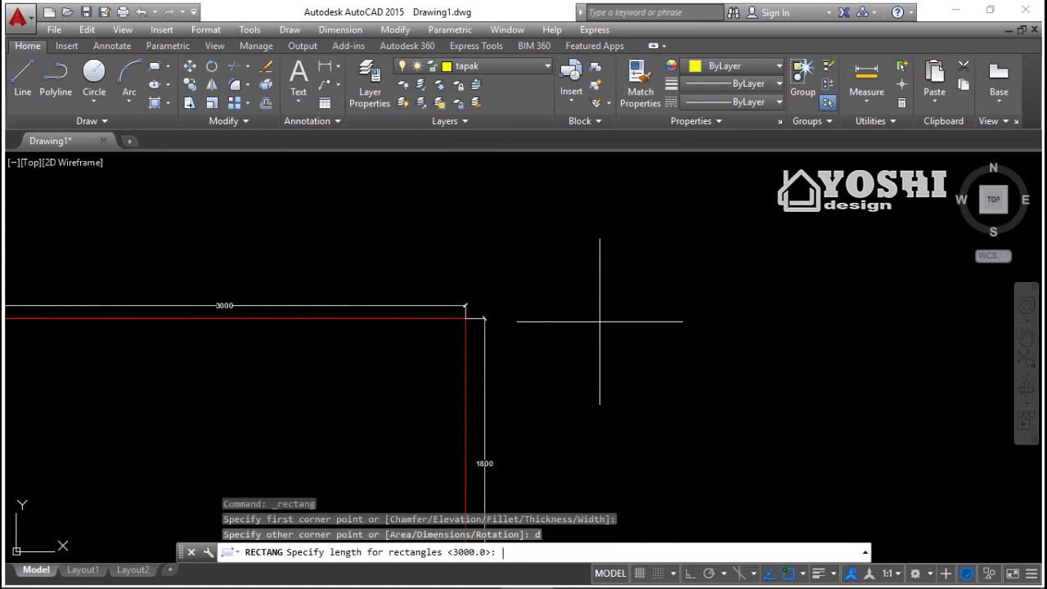
{"action": "type", "text": "100"}
{"action": "key", "text": "Return"}
{"action": "type", "text": "1"}
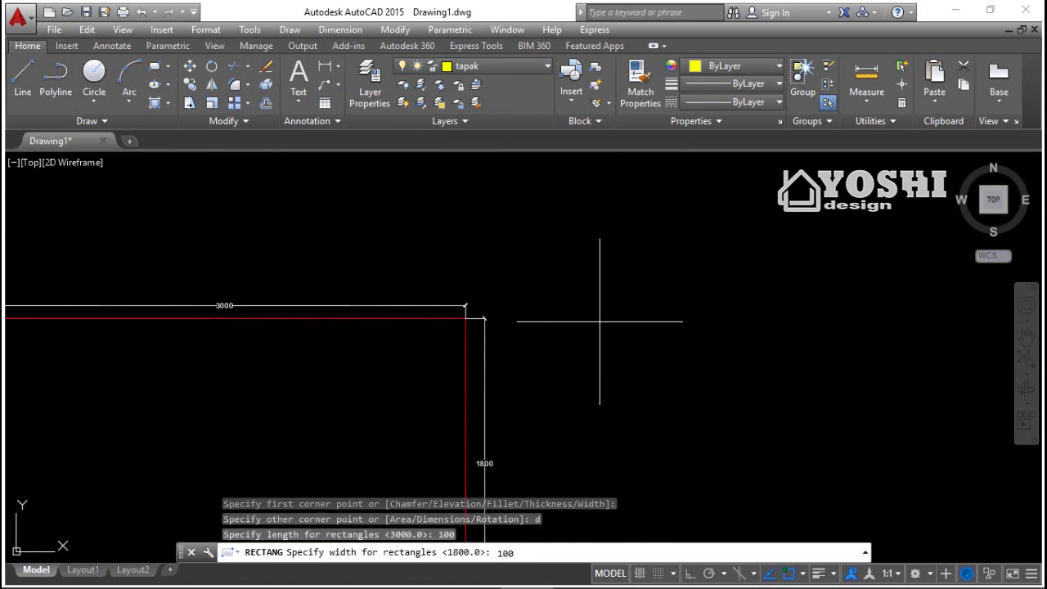
{"action": "type", "text": "00"}
{"action": "key", "text": "Return"}
{"action": "left_click", "coordinate": [599, 321]}
Offset the yellow square inward by 35 to create a smaller concentric square.
{"action": "scroll", "coordinate": [600, 327], "scroll_direction": "up", "scroll_amount": 5}
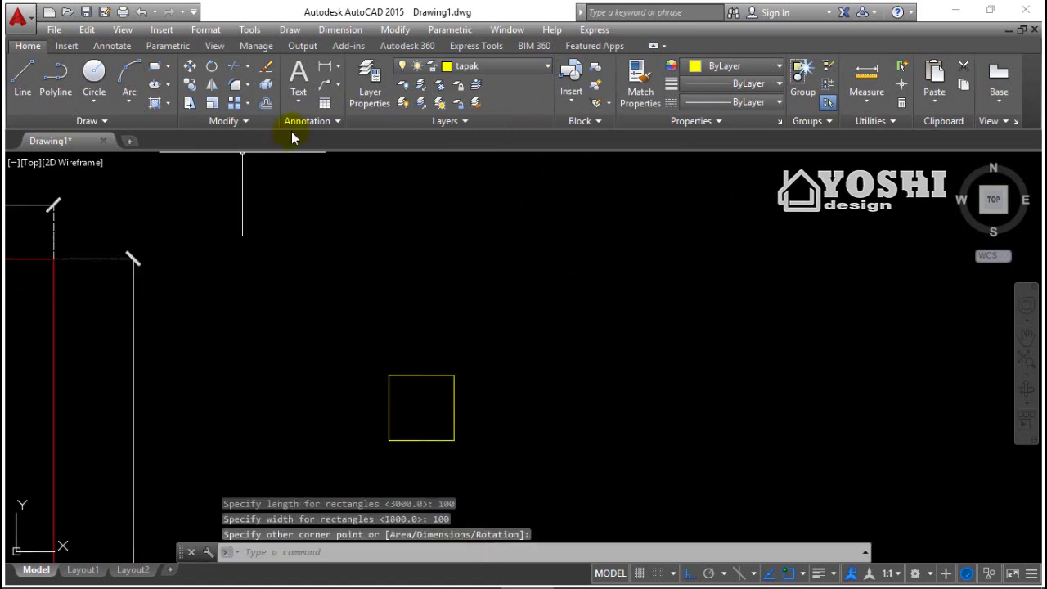
{"action": "left_click", "coordinate": [265, 104]}
{"action": "type", "text": "35"}
{"action": "key", "text": "Return"}
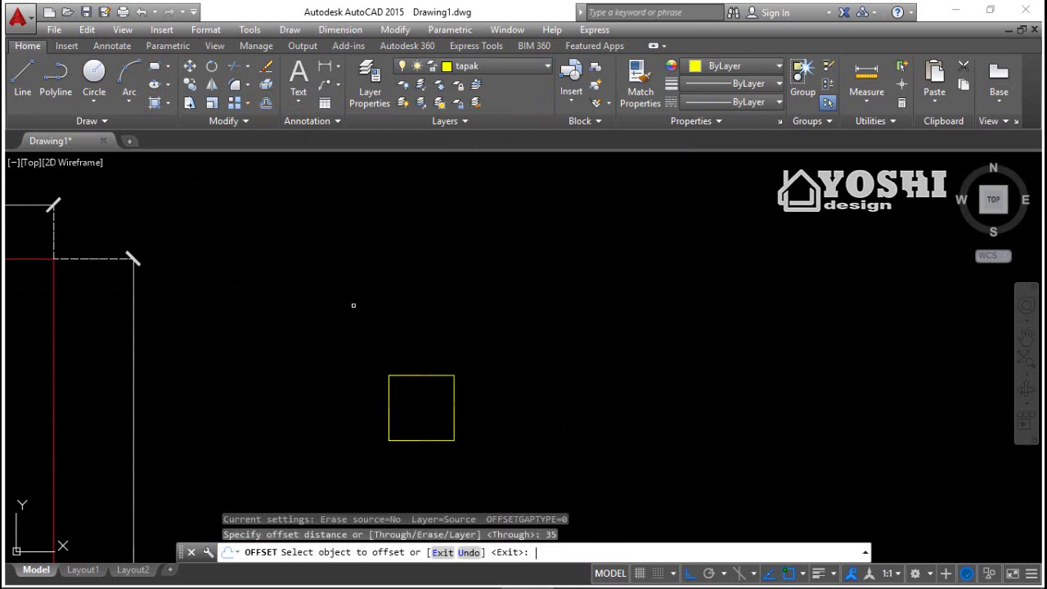
{"action": "left_click", "coordinate": [455, 417]}
{"action": "left_click", "coordinate": [438, 416]}
{"action": "scroll", "coordinate": [442, 415], "scroll_direction": "up", "scroll_amount": 4}
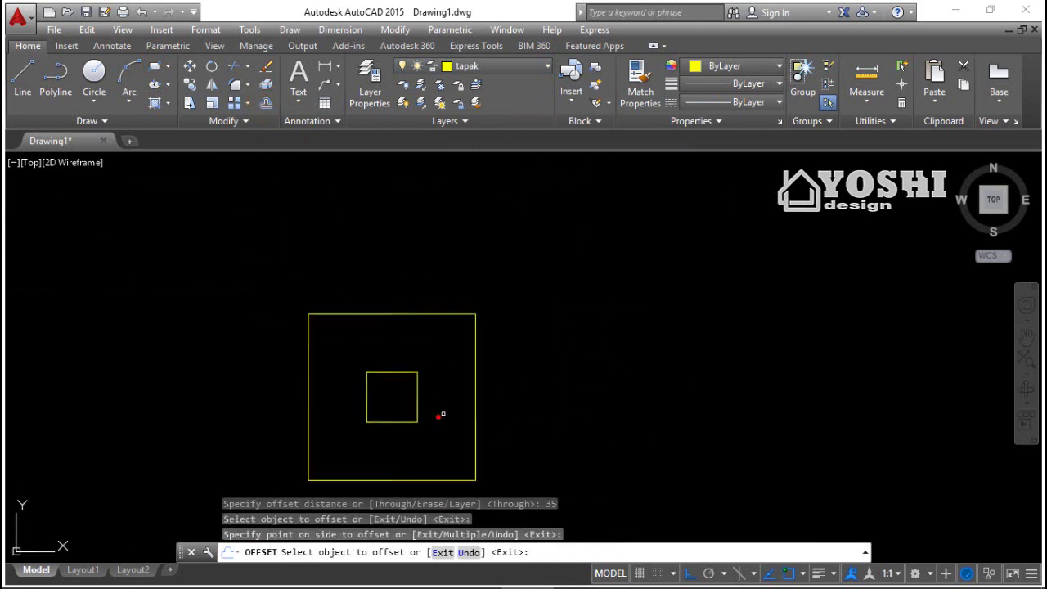
{"action": "key", "text": "Escape"}
Dimension the inner square's width above it and the outer square's height on its right side.
{"action": "left_click", "coordinate": [325, 69]}
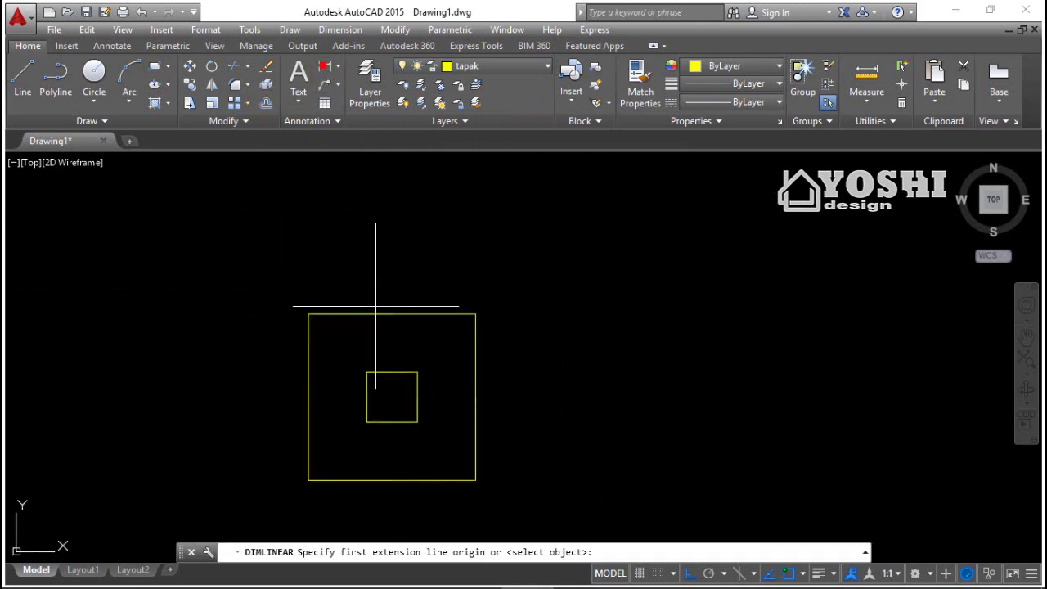
{"action": "left_click", "coordinate": [367, 372]}
{"action": "left_click", "coordinate": [417, 373]}
{"action": "left_click", "coordinate": [423, 239]}
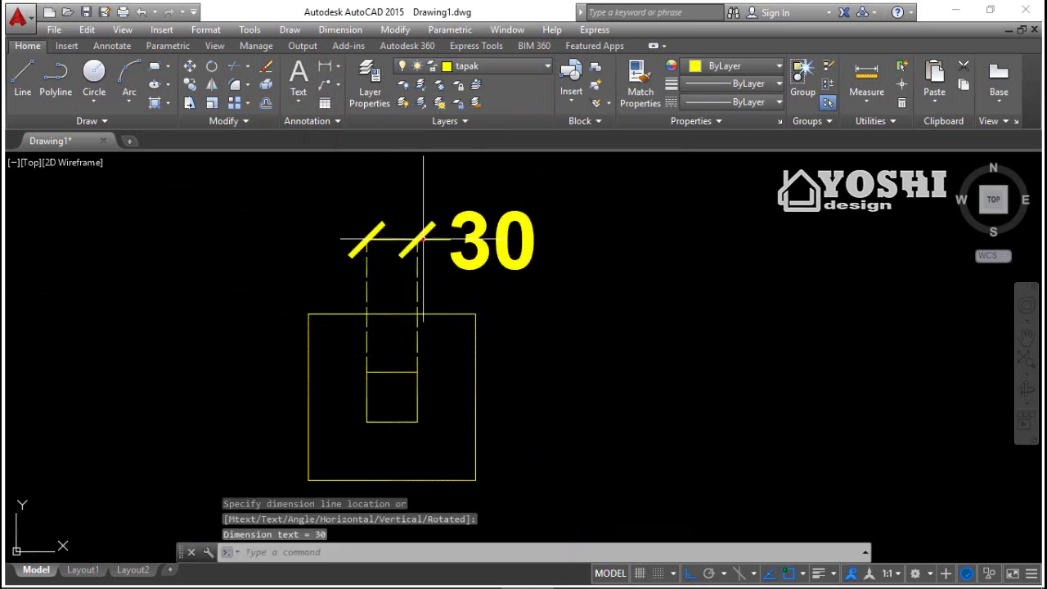
{"action": "left_click", "coordinate": [325, 69]}
{"action": "left_click", "coordinate": [475, 314]}
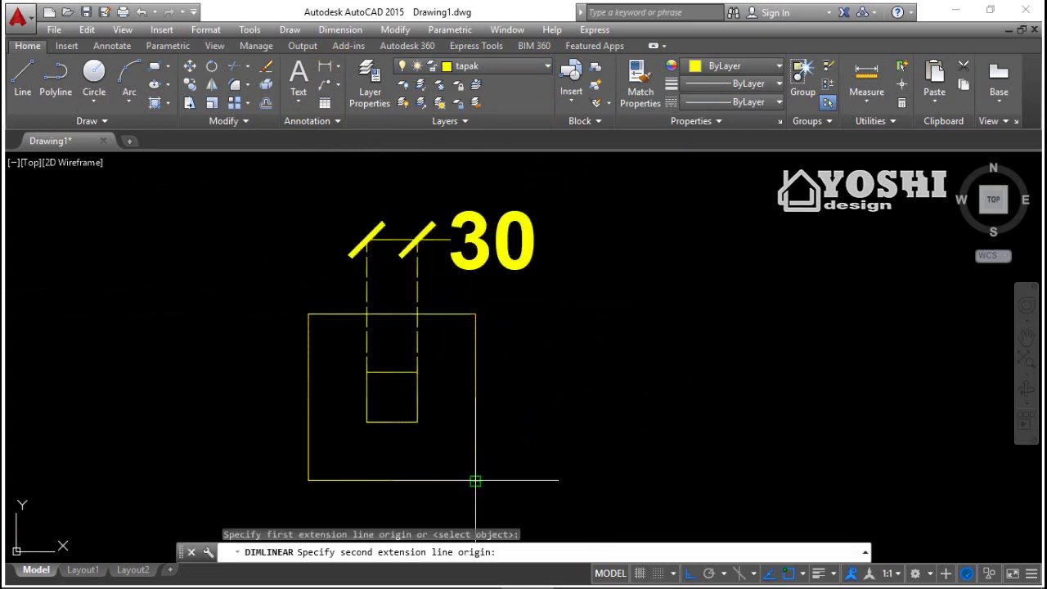
{"action": "left_click", "coordinate": [476, 480]}
{"action": "left_click", "coordinate": [571, 303]}
Delete the two linear dimensions placed on the yellow squares.
{"action": "scroll", "coordinate": [483, 319], "scroll_direction": "down", "scroll_amount": 4}
{"action": "left_click", "coordinate": [523, 298]}
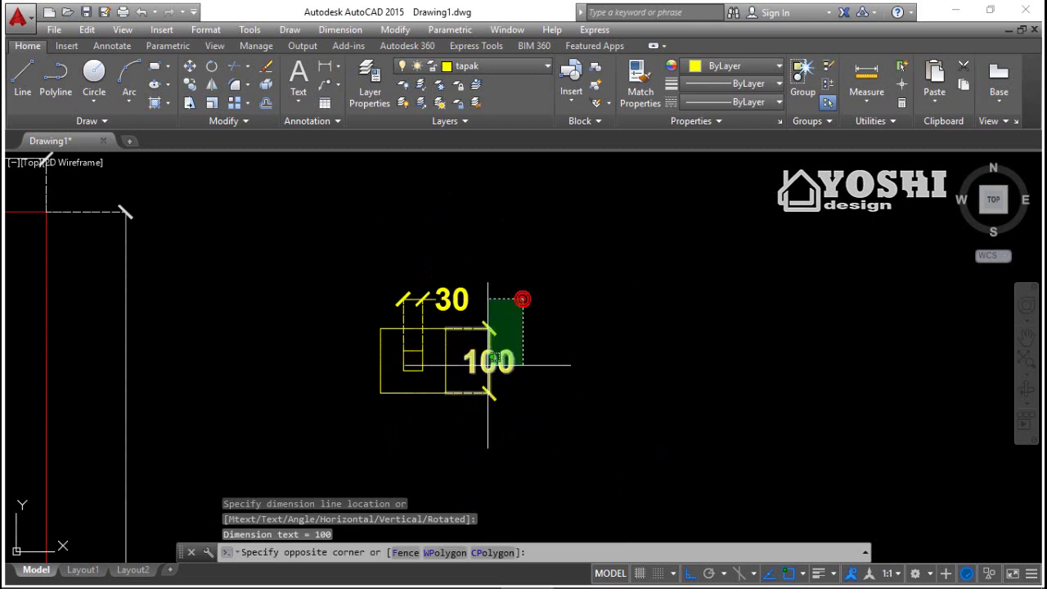
{"action": "left_click", "coordinate": [487, 367]}
{"action": "left_click", "coordinate": [503, 251]}
{"action": "left_click", "coordinate": [432, 304]}
{"action": "key", "text": "Delete"}
Combine the outer and inner yellow squares into one group.
{"action": "scroll", "coordinate": [494, 310], "scroll_direction": "down", "scroll_amount": 1}
{"action": "left_click", "coordinate": [496, 288]}
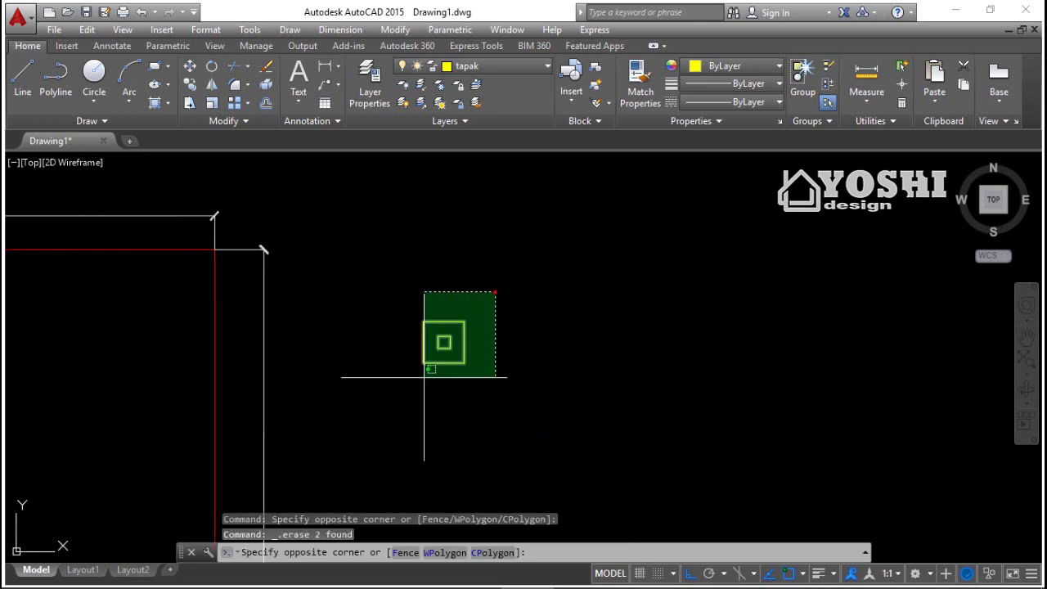
{"action": "left_click", "coordinate": [413, 382]}
{"action": "type", "text": "G"}
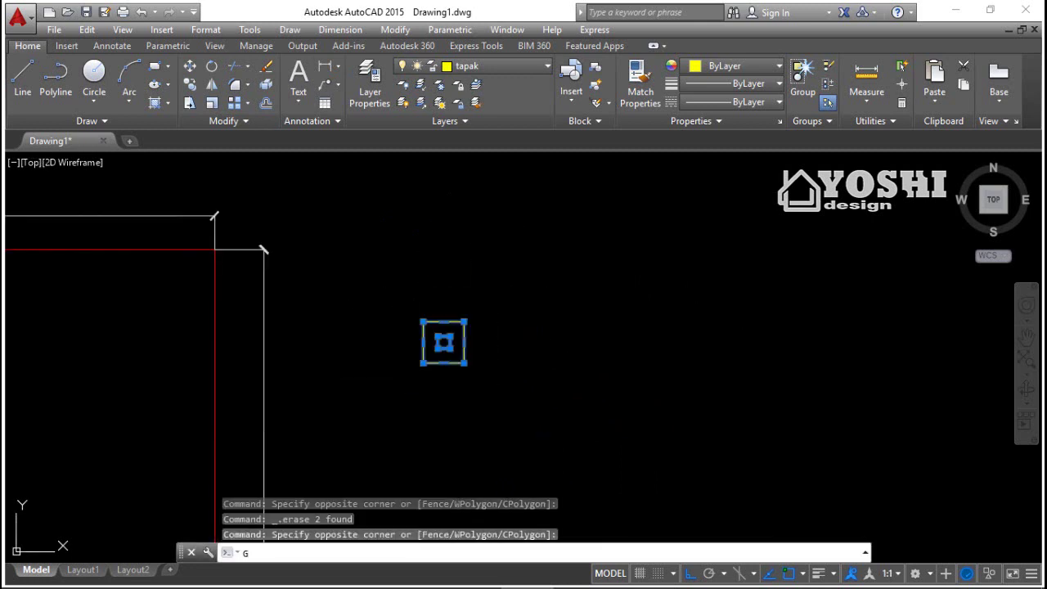
{"action": "key", "text": "Return"}
Draw a horizontal helper line across the inner square between the midpoints of its left and right sides.
{"action": "left_click", "coordinate": [22, 82]}
{"action": "scroll", "coordinate": [462, 333], "scroll_direction": "up", "scroll_amount": 5}
{"action": "scroll", "coordinate": [462, 333], "scroll_direction": "up", "scroll_amount": 4}
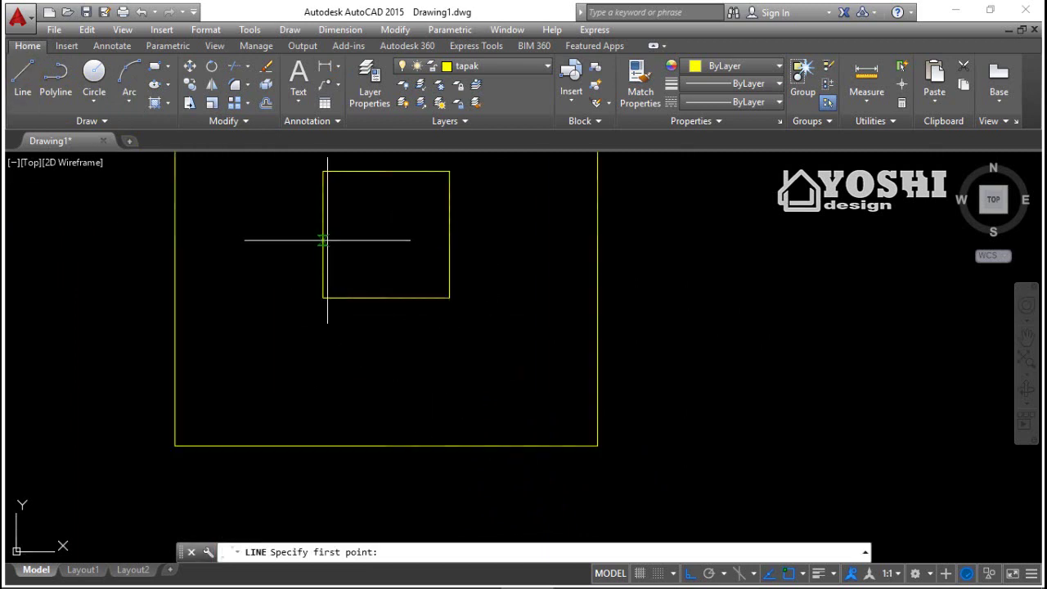
{"action": "left_click", "coordinate": [322, 235]}
{"action": "left_click", "coordinate": [449, 235]}
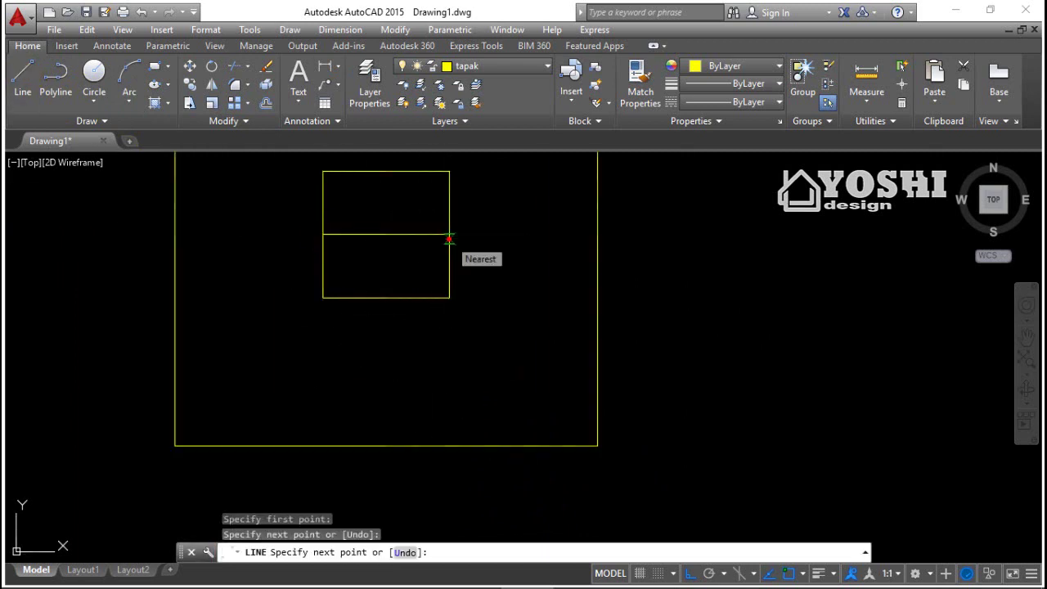
{"action": "key", "text": "Escape"}
Move the footing group from the midpoint of the helper line onto the upper-right corner of the red axis rectangle.
{"action": "left_click", "coordinate": [641, 263]}
{"action": "left_click", "coordinate": [594, 291]}
{"action": "left_click", "coordinate": [190, 65]}
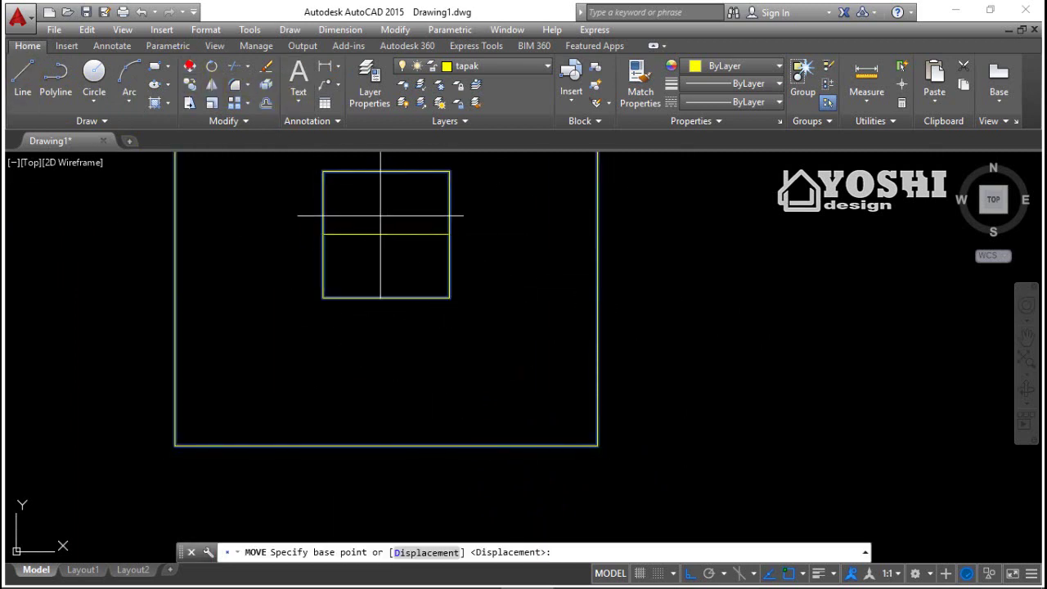
{"action": "left_click", "coordinate": [387, 235]}
{"action": "scroll", "coordinate": [655, 377], "scroll_direction": "up", "scroll_amount": 4}
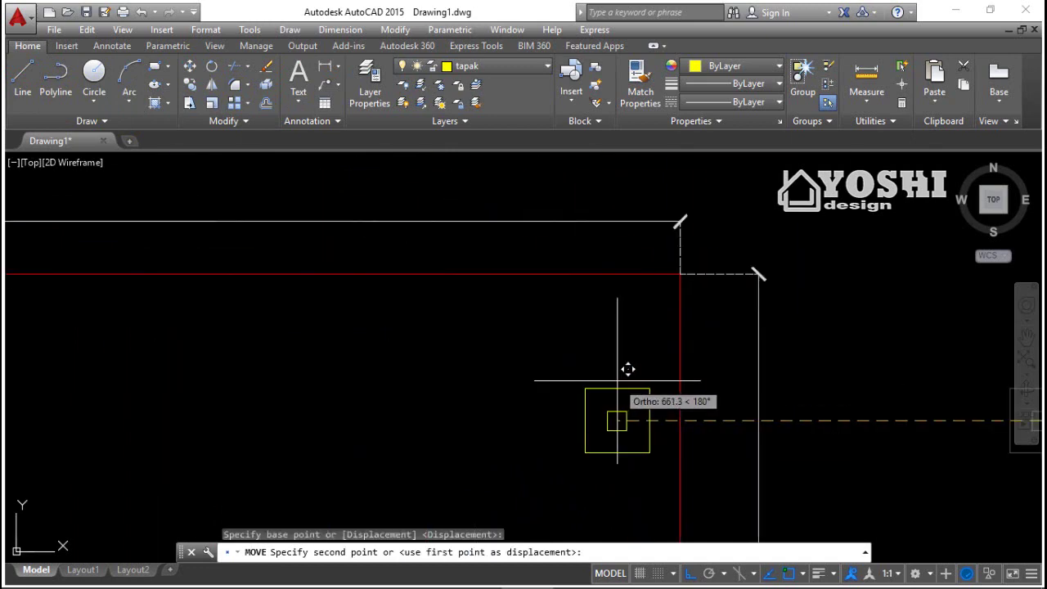
{"action": "left_click", "coordinate": [682, 278]}
{"action": "scroll", "coordinate": [627, 249], "scroll_direction": "down", "scroll_amount": 4}
{"action": "scroll", "coordinate": [633, 433], "scroll_direction": "up", "scroll_amount": 3}
{"action": "scroll", "coordinate": [683, 437], "scroll_direction": "down", "scroll_amount": 3}
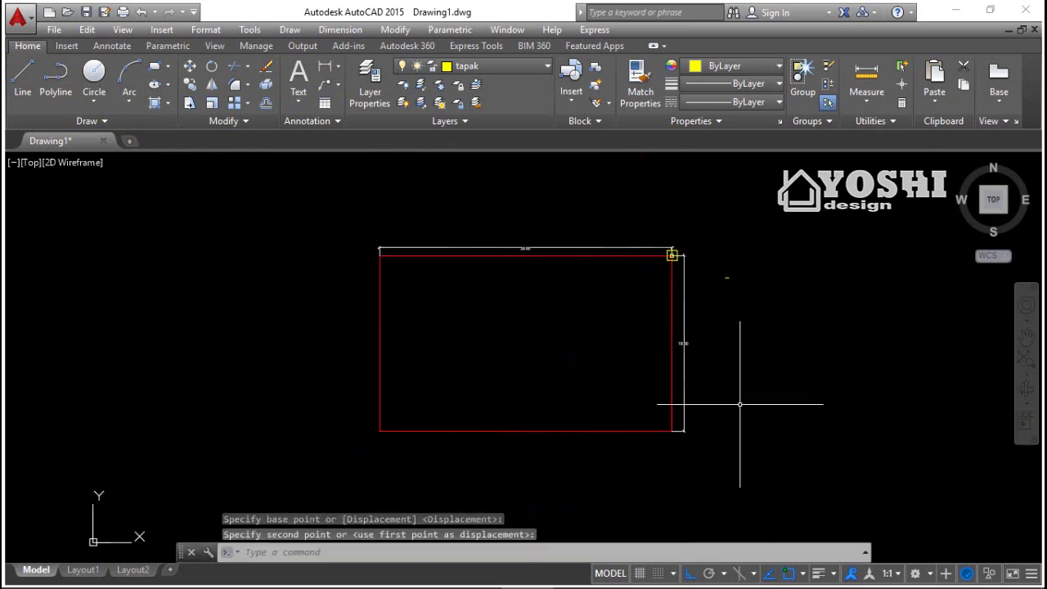
Delete the leftover helper line beside the rectangle.
{"action": "scroll", "coordinate": [761, 325], "scroll_direction": "up", "scroll_amount": 2}
{"action": "middle_click_drag", "start_coordinate": [746, 213], "coordinate": [703, 369]}
{"action": "left_click", "coordinate": [690, 289]}
{"action": "left_click", "coordinate": [594, 356]}
{"action": "key", "text": "Delete"}
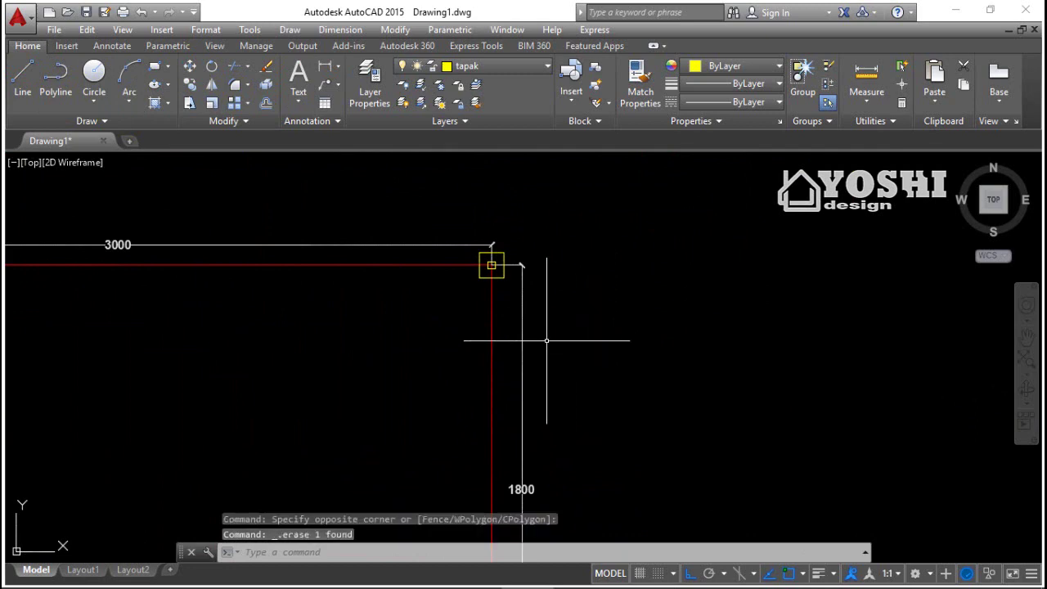
Delete the two overall dimensions along the top and right sides of the red rectangle.
{"action": "left_click", "coordinate": [547, 341]}
{"action": "left_click", "coordinate": [524, 382]}
{"action": "left_click", "coordinate": [491, 222]}
{"action": "left_click", "coordinate": [479, 254]}
{"action": "key", "text": "Delete"}
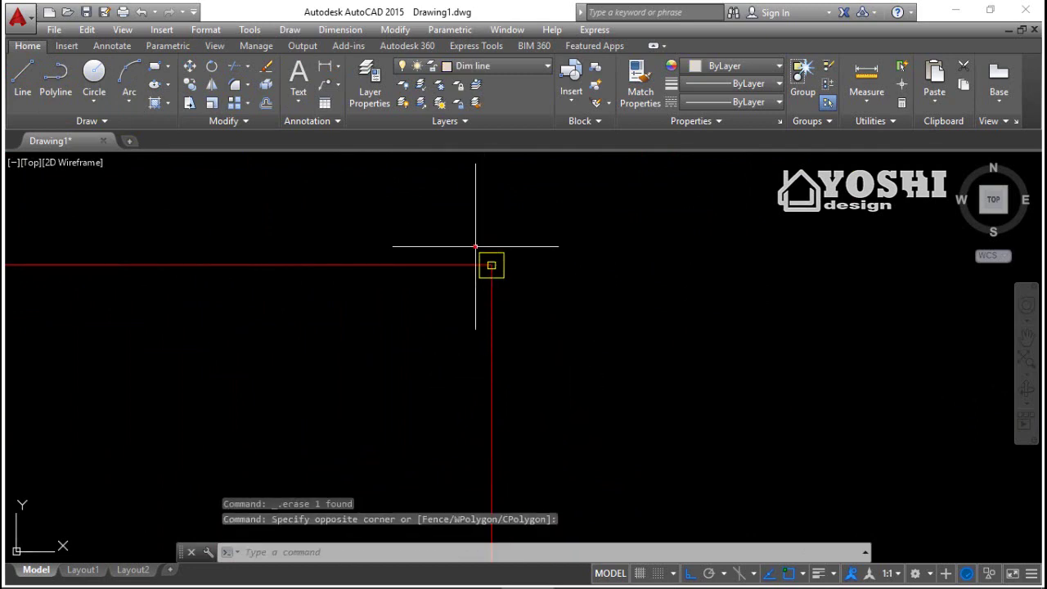
Copy the corner footing 600 to the left along the rectangle's top edge.
{"action": "scroll", "coordinate": [513, 244], "scroll_direction": "up", "scroll_amount": 4}
{"action": "left_click", "coordinate": [489, 246]}
{"action": "left_click", "coordinate": [455, 303]}
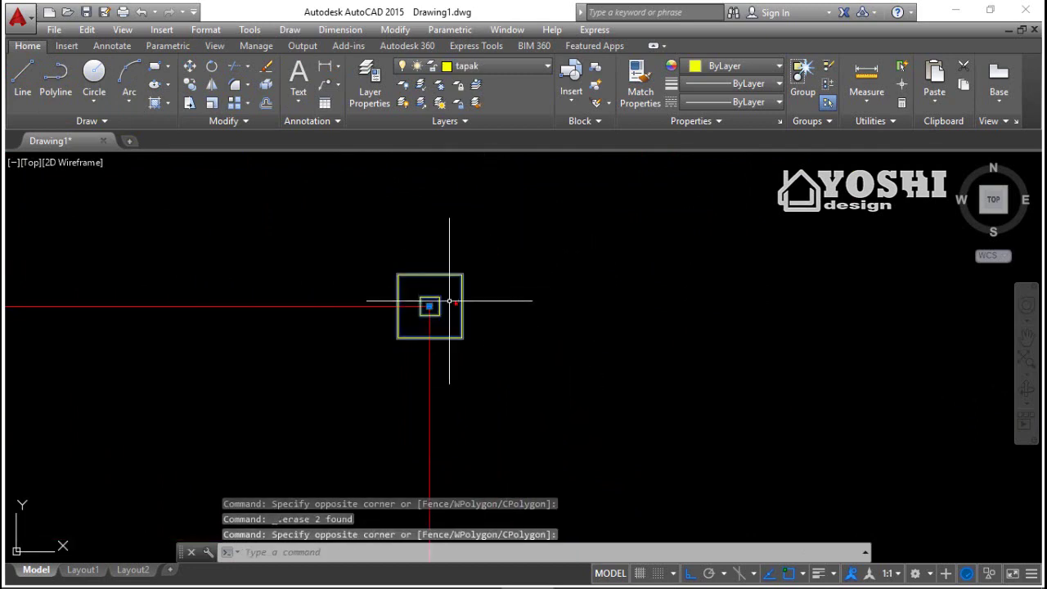
{"action": "left_click", "coordinate": [193, 90]}
{"action": "scroll", "coordinate": [535, 264], "scroll_direction": "down", "scroll_amount": 4}
{"action": "left_click", "coordinate": [693, 245]}
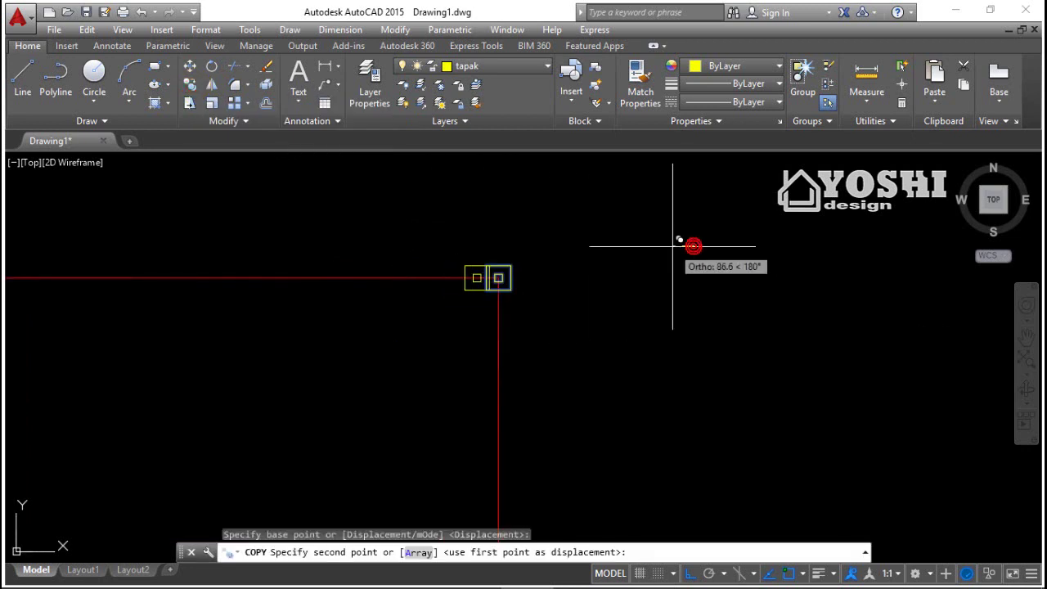
{"action": "key", "text": "Return"}
Try a footing copy 1800 to the left of the corner footing and undo that copy.
{"action": "type", "text": "18"}
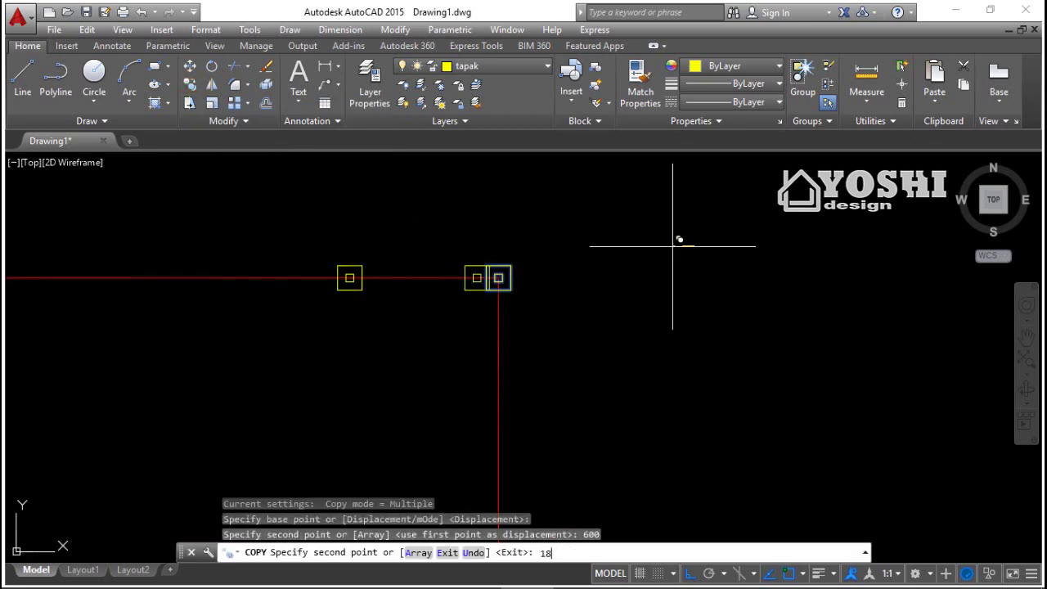
{"action": "type", "text": "00"}
{"action": "key", "text": "Return"}
{"action": "scroll", "coordinate": [672, 245], "scroll_direction": "down", "scroll_amount": 3}
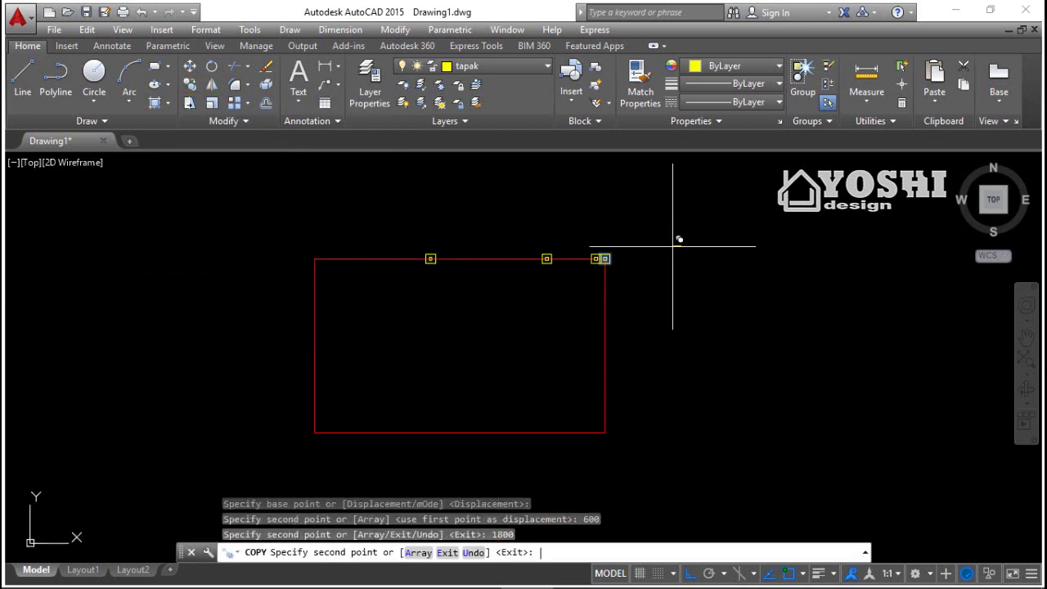
{"action": "key", "text": "ctrl+z"}
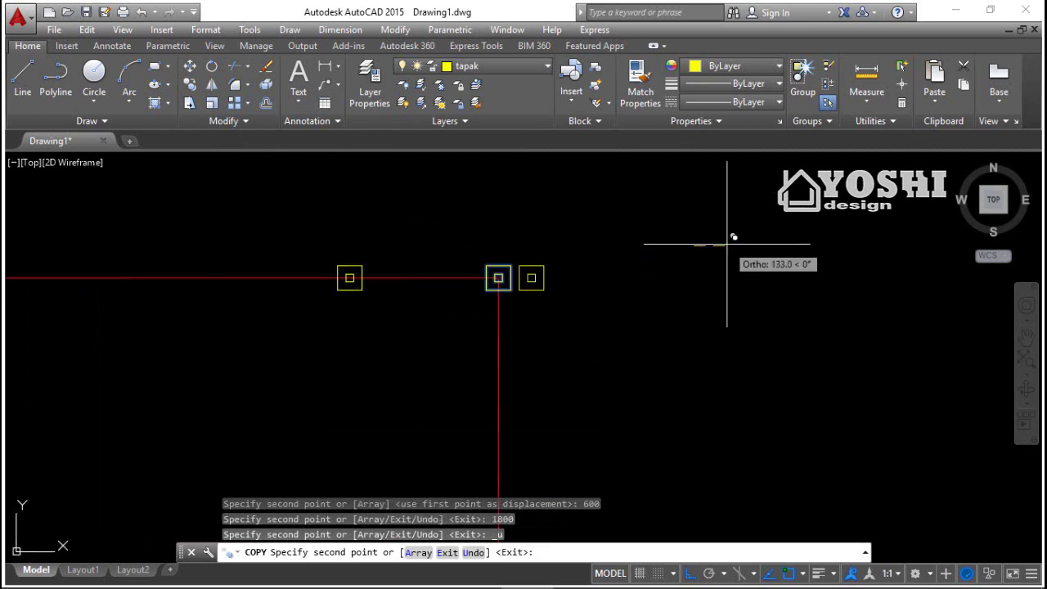
Place further copies of the corner footing 1200 and 1800 to its left on the top edge.
{"action": "scroll", "coordinate": [673, 249], "scroll_direction": "down", "scroll_amount": 4}
{"action": "type", "text": "120"}
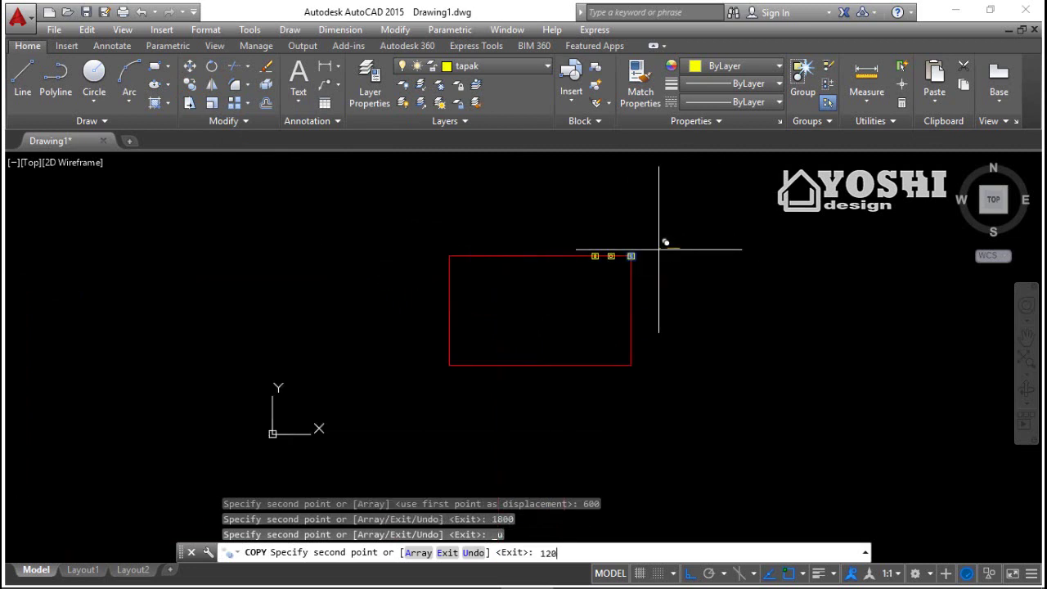
{"action": "type", "text": "0"}
{"action": "key", "text": "Return"}
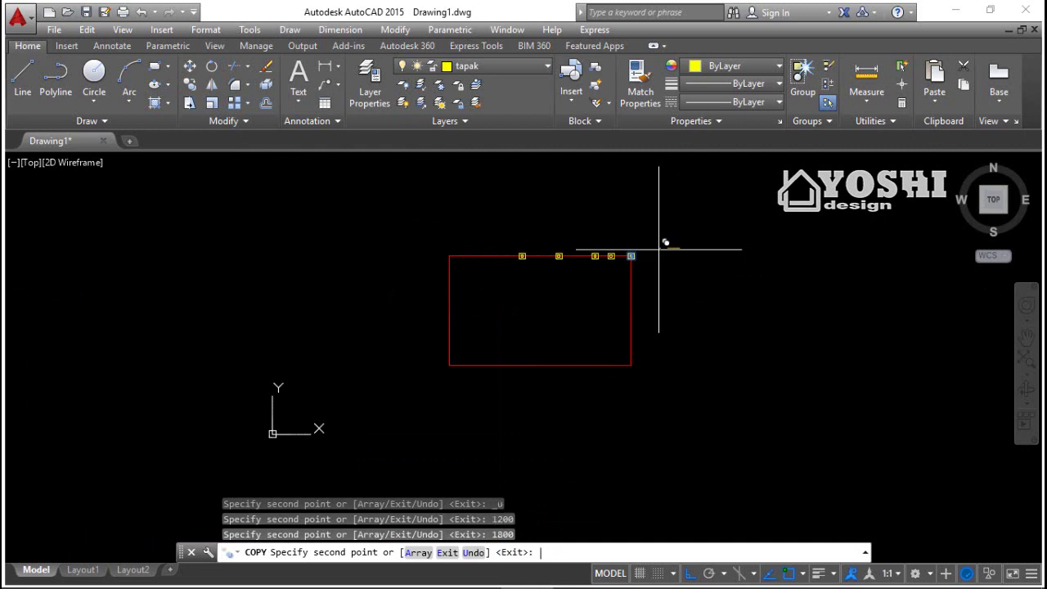
{"action": "key", "text": "Escape"}
{"action": "scroll", "coordinate": [493, 260], "scroll_direction": "up", "scroll_amount": 6}
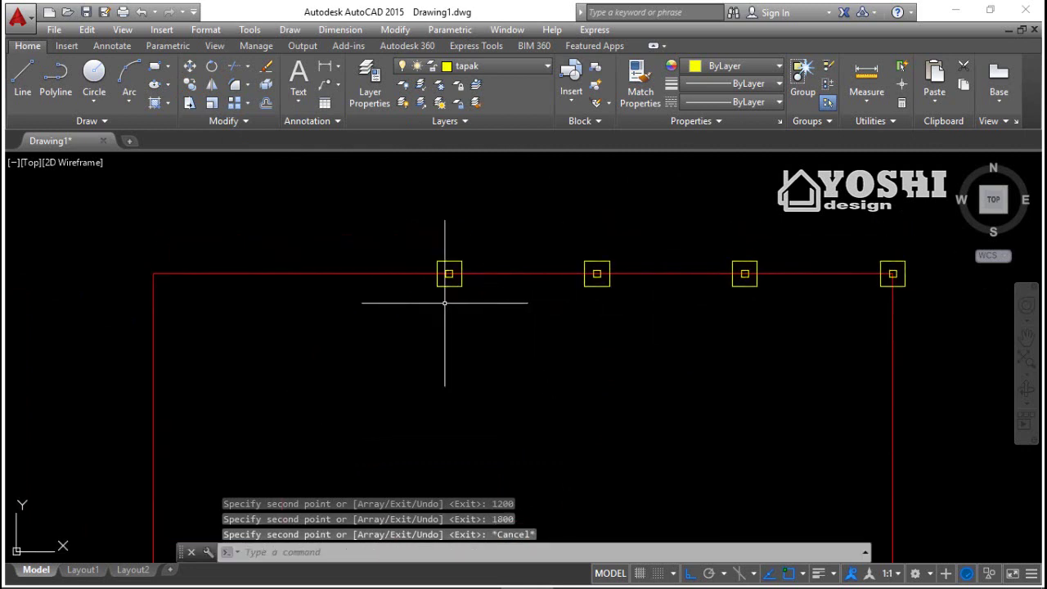
Copy the leftmost footing on the top edge 600 and 1200 further left, reaching the rectangle's upper-left corner.
{"action": "left_click", "coordinate": [399, 301]}
{"action": "left_click", "coordinate": [491, 237]}
{"action": "left_click", "coordinate": [189, 85]}
{"action": "left_click", "coordinate": [562, 442]}
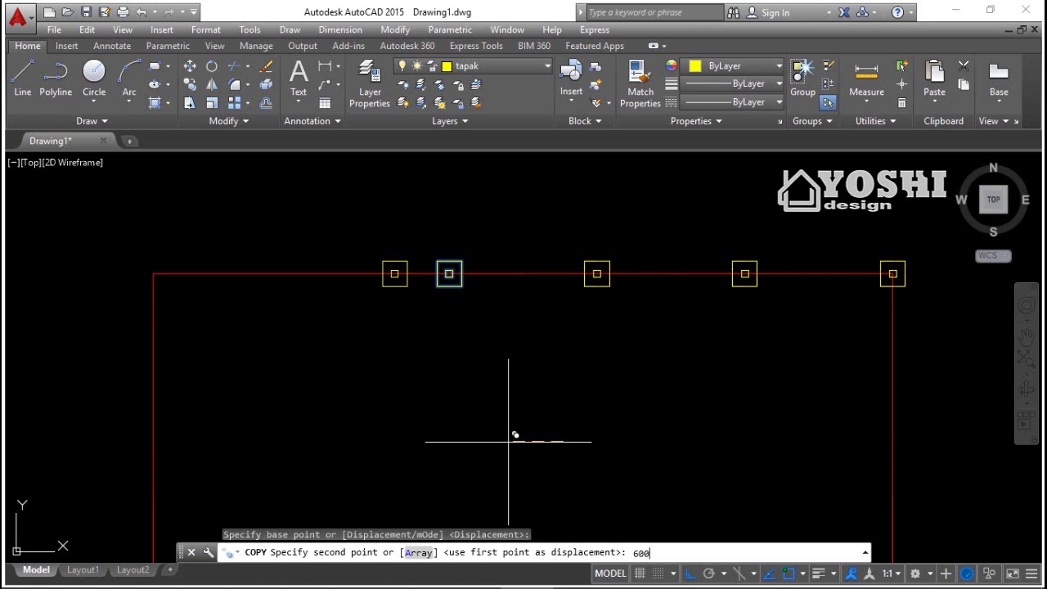
{"action": "key", "text": "Return"}
{"action": "type", "text": "0"}
{"action": "key", "text": "Return"}
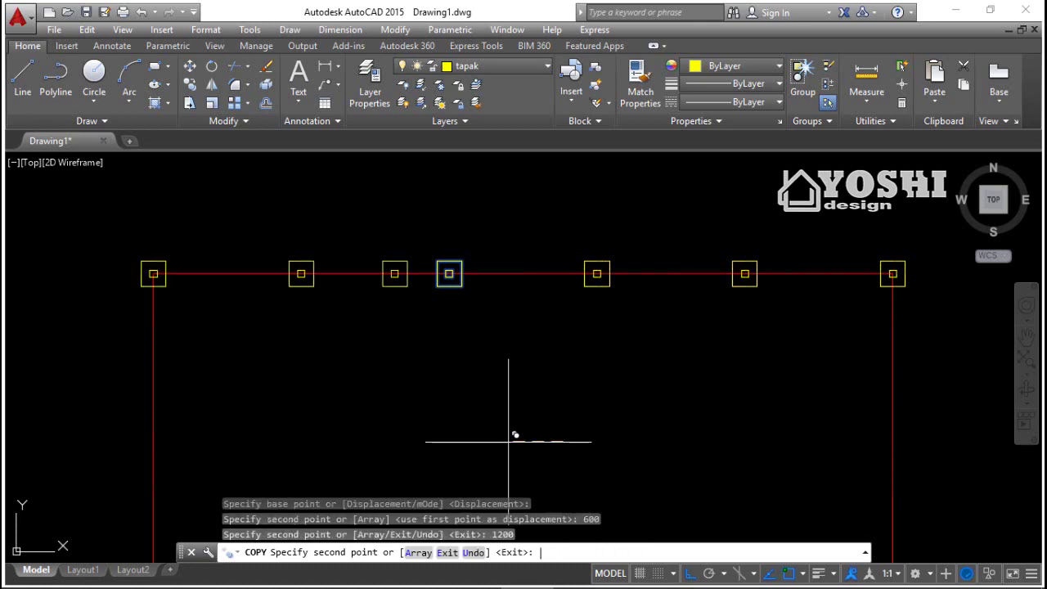
{"action": "key", "text": "Escape"}
Check the spacing between the two leftmost footings on the top edge with a temporary linear dimension.
{"action": "middle_click_drag", "start_coordinate": [509, 426], "coordinate": [510, 475]}
{"action": "left_click", "coordinate": [325, 67]}
{"action": "scroll", "coordinate": [159, 297], "scroll_direction": "up", "scroll_amount": 4}
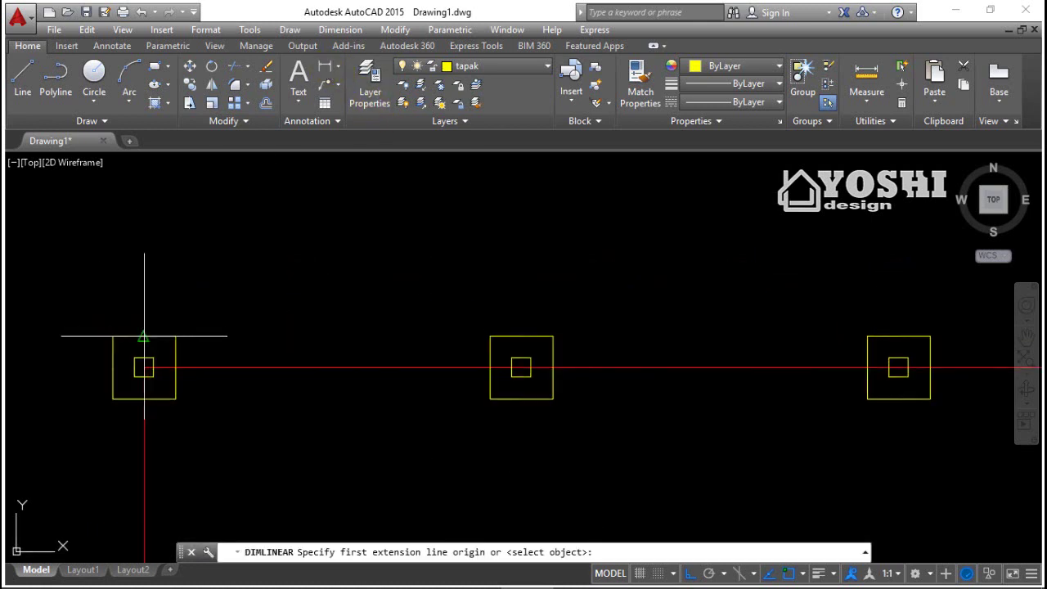
{"action": "left_click", "coordinate": [144, 336]}
{"action": "left_click", "coordinate": [521, 336]}
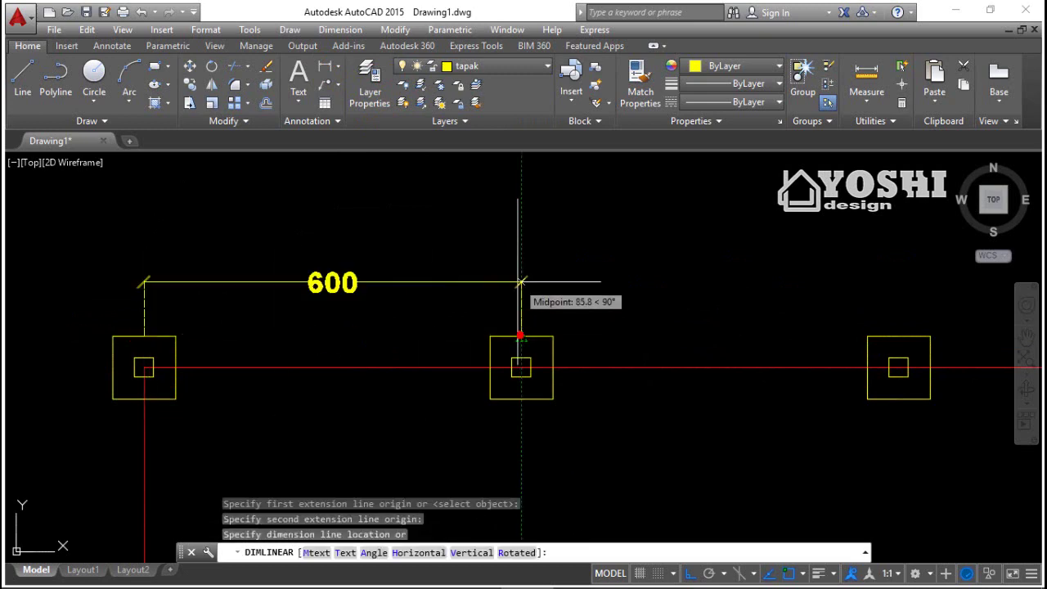
{"action": "key", "text": "Escape"}
{"action": "scroll", "coordinate": [344, 188], "scroll_direction": "down", "scroll_amount": 6}
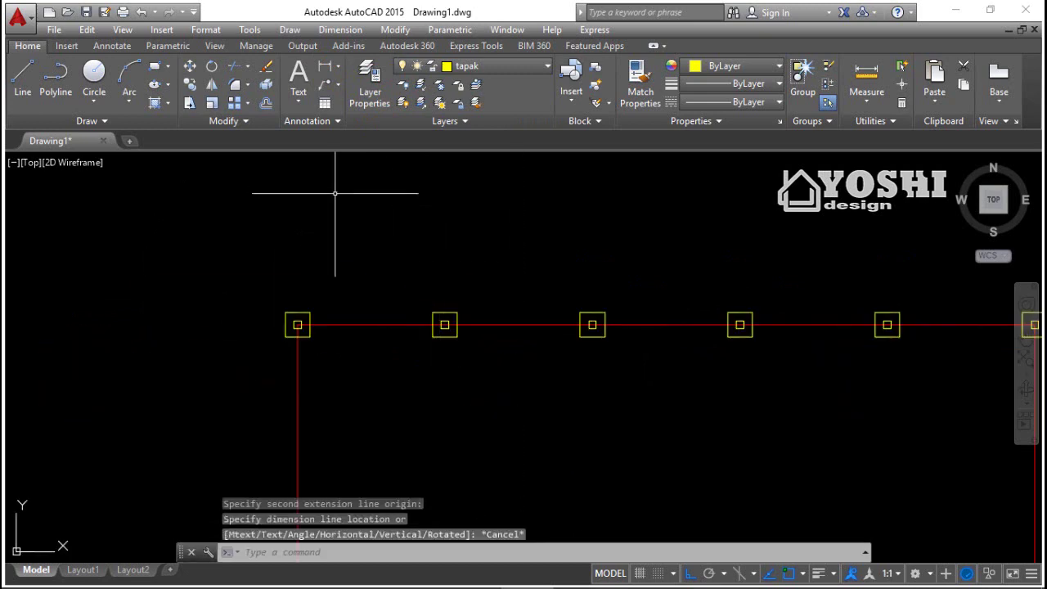
Copy the upper-right corner footing down the rectangle's right edge at distances of 600, 1200 and 1800.
{"action": "left_click", "coordinate": [573, 292]}
{"action": "left_click", "coordinate": [634, 251]}
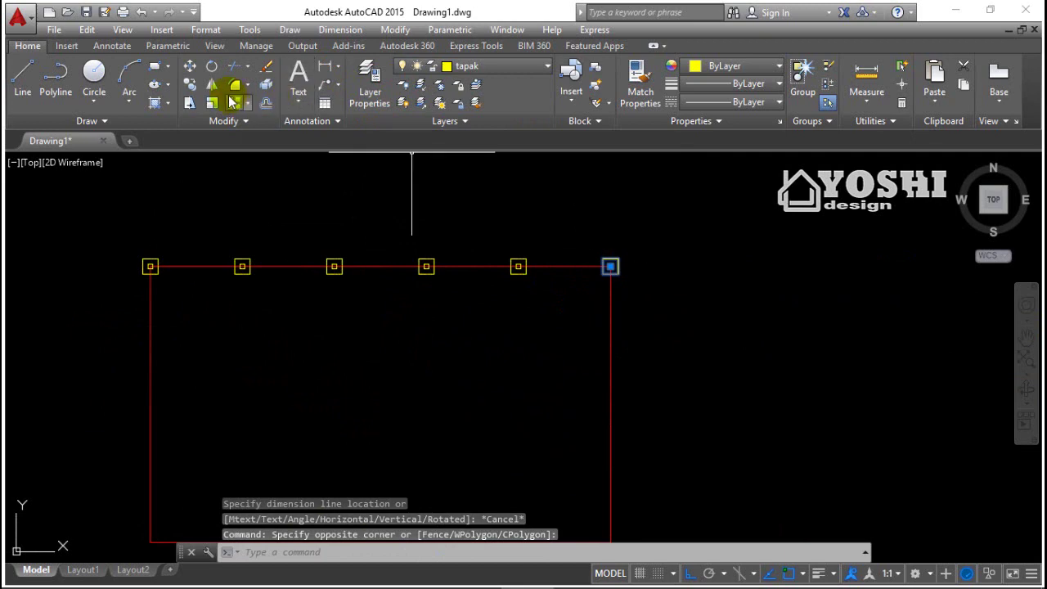
{"action": "left_click", "coordinate": [189, 84]}
{"action": "left_click", "coordinate": [610, 266]}
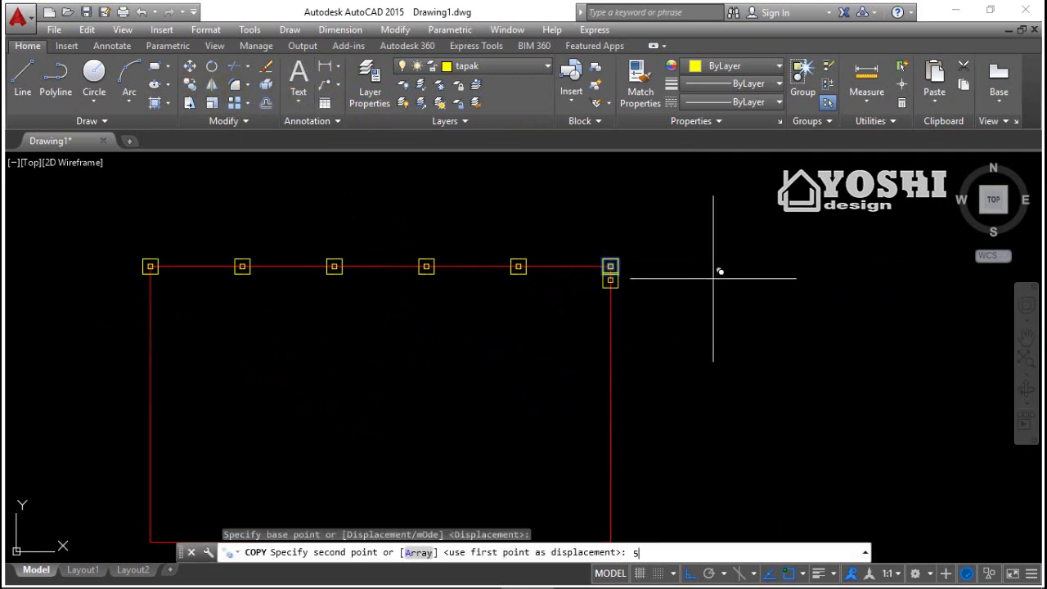
{"action": "key", "text": "Return"}
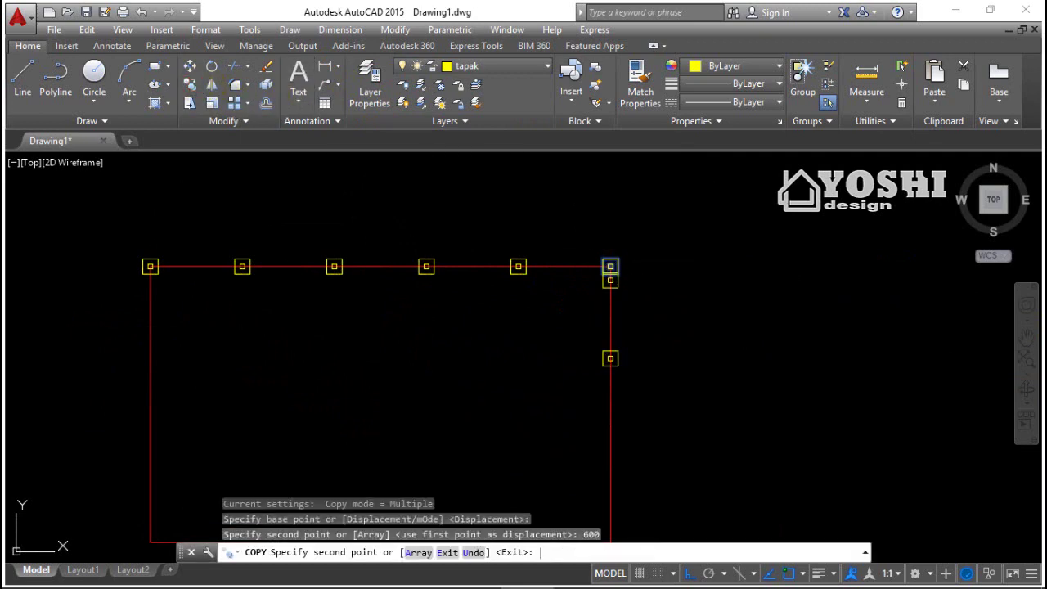
{"action": "type", "text": "1200"}
{"action": "key", "text": "Return"}
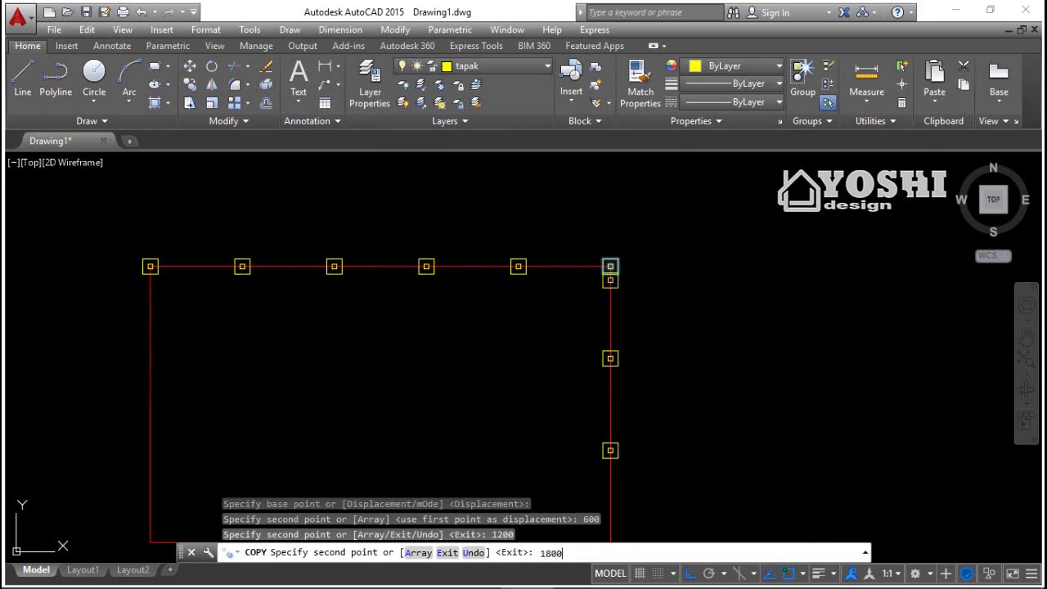
{"action": "type", "text": "1800"}
{"action": "key", "text": "Return"}
{"action": "key", "text": "Escape"}
Dimension the spacing between the two lowest footings on the right edge and undo the dimension.
{"action": "scroll", "coordinate": [684, 225], "scroll_direction": "down", "scroll_amount": 2}
{"action": "left_click", "coordinate": [325, 66]}
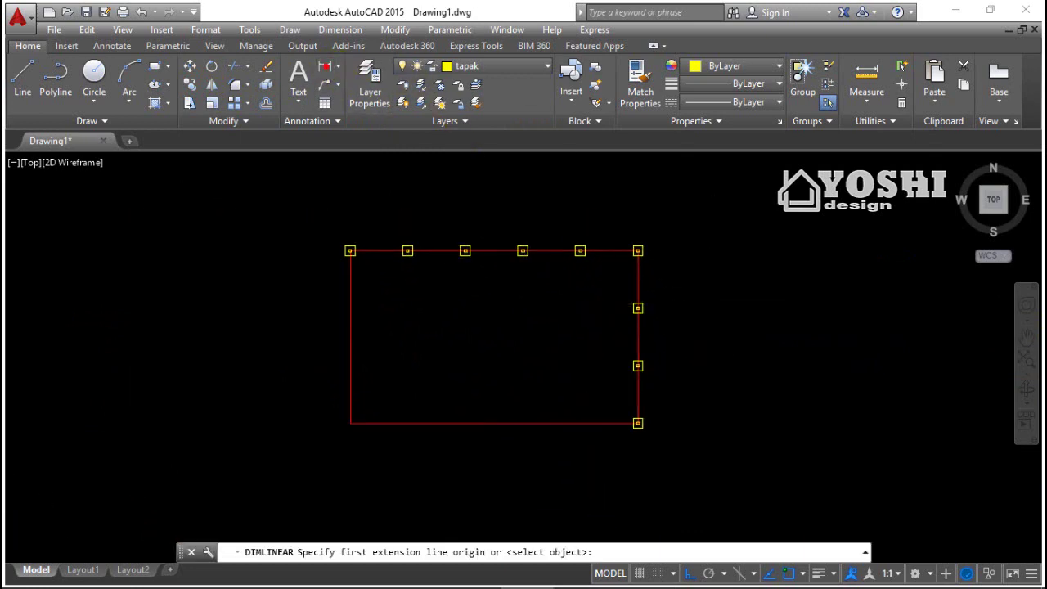
{"action": "scroll", "coordinate": [684, 384], "scroll_direction": "up", "scroll_amount": 3}
{"action": "left_click", "coordinate": [568, 339]}
{"action": "left_click", "coordinate": [568, 483]}
{"action": "scroll", "coordinate": [615, 491], "scroll_direction": "up", "scroll_amount": 3}
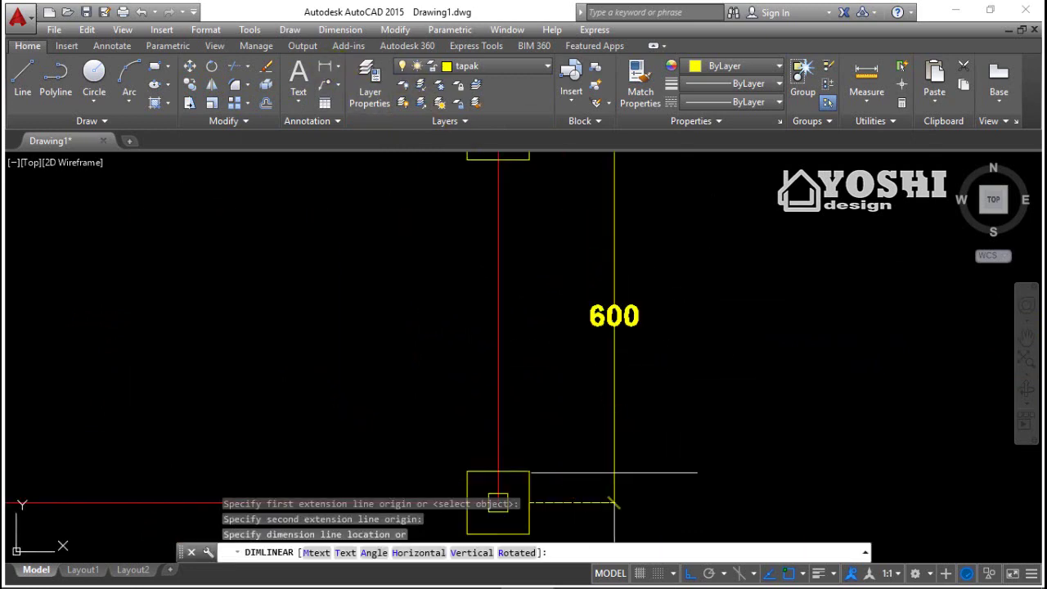
{"action": "left_click", "coordinate": [614, 473]}
{"action": "key", "text": "ctrl+z"}
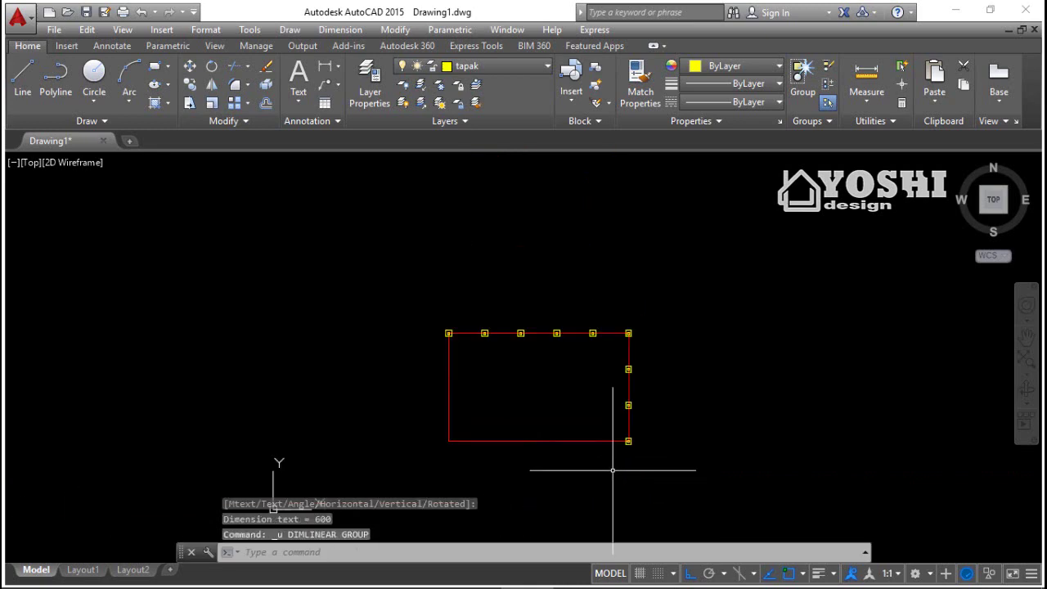
Copy the five top-edge footings left of the corner down to the bottom edge, from the upper-right to the lower-right corner.
{"action": "scroll", "coordinate": [618, 468], "scroll_direction": "up", "scroll_amount": 2}
{"action": "scroll", "coordinate": [619, 245], "scroll_direction": "up", "scroll_amount": 2}
{"action": "left_click", "coordinate": [169, 330]}
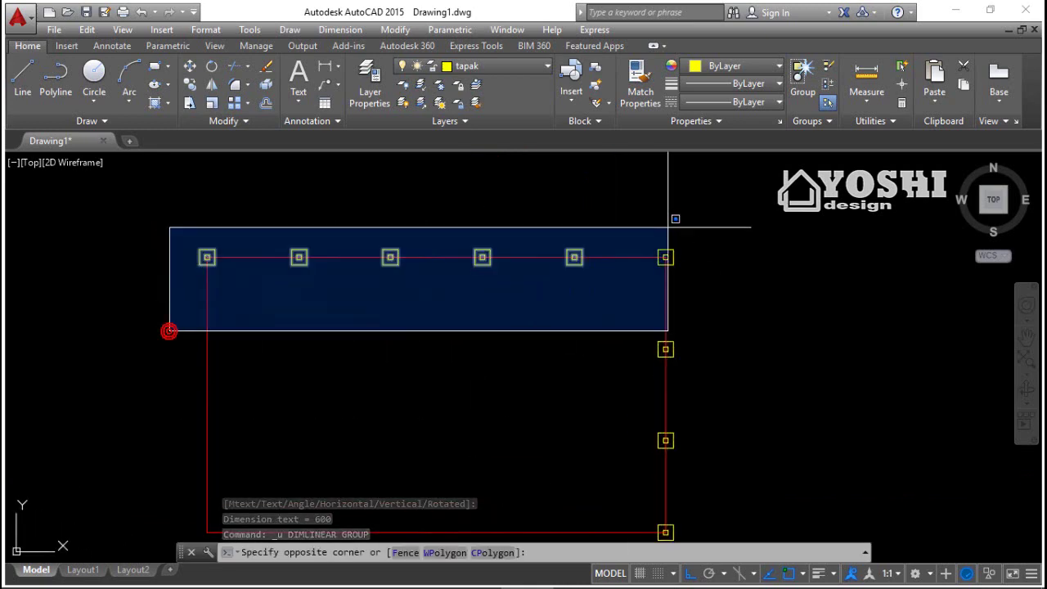
{"action": "left_click", "coordinate": [668, 227]}
{"action": "left_click", "coordinate": [189, 84]}
{"action": "scroll", "coordinate": [690, 261], "scroll_direction": "up", "scroll_amount": 8}
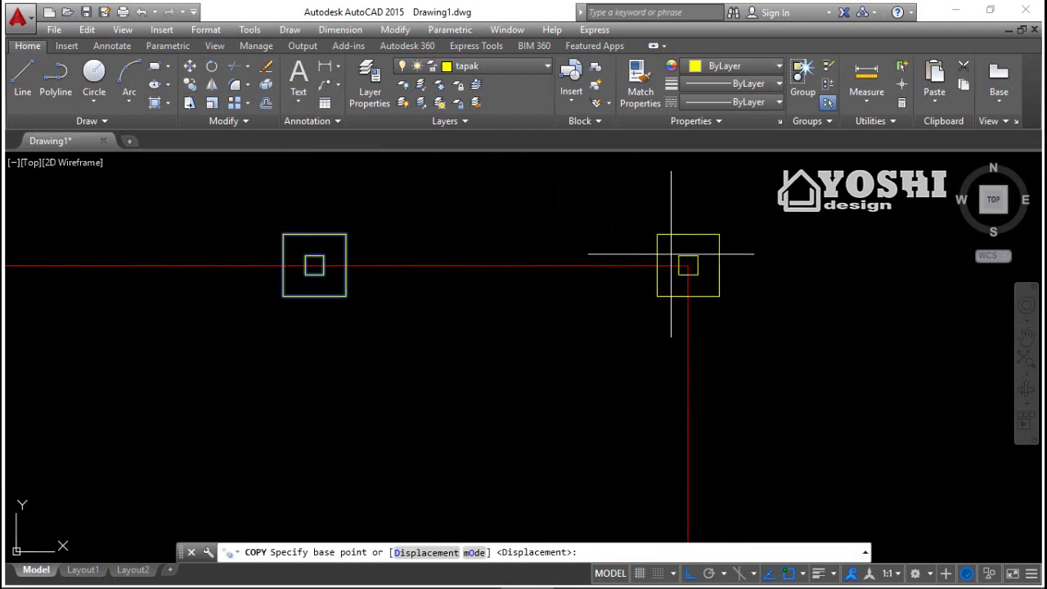
{"action": "left_click", "coordinate": [689, 270]}
{"action": "scroll", "coordinate": [680, 231], "scroll_direction": "down", "scroll_amount": 8}
{"action": "scroll", "coordinate": [684, 518], "scroll_direction": "up", "scroll_amount": 2}
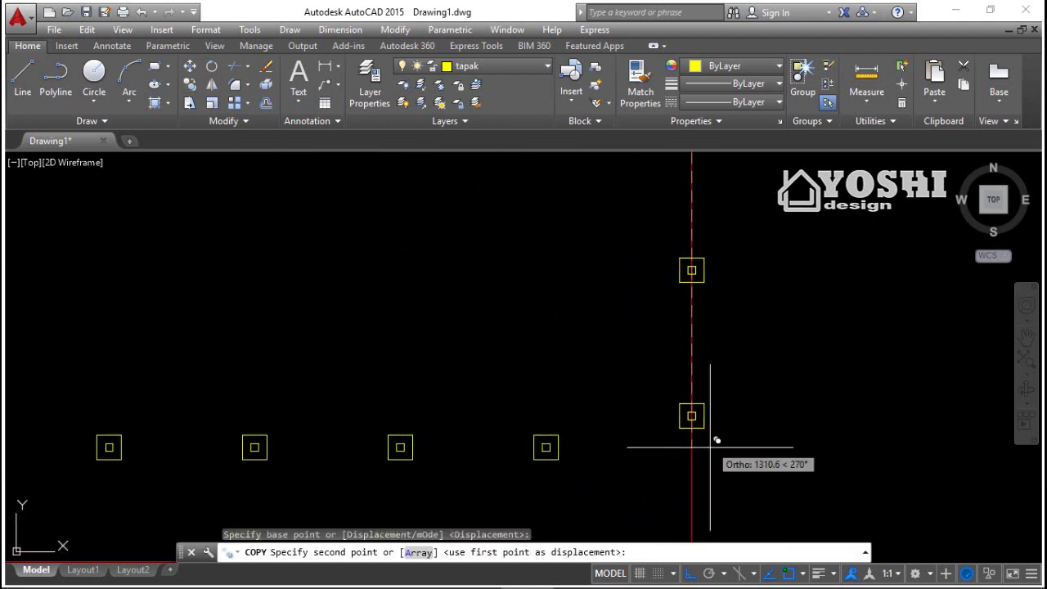
{"action": "scroll", "coordinate": [685, 257], "scroll_direction": "up", "scroll_amount": 8}
{"action": "left_click", "coordinate": [678, 376]}
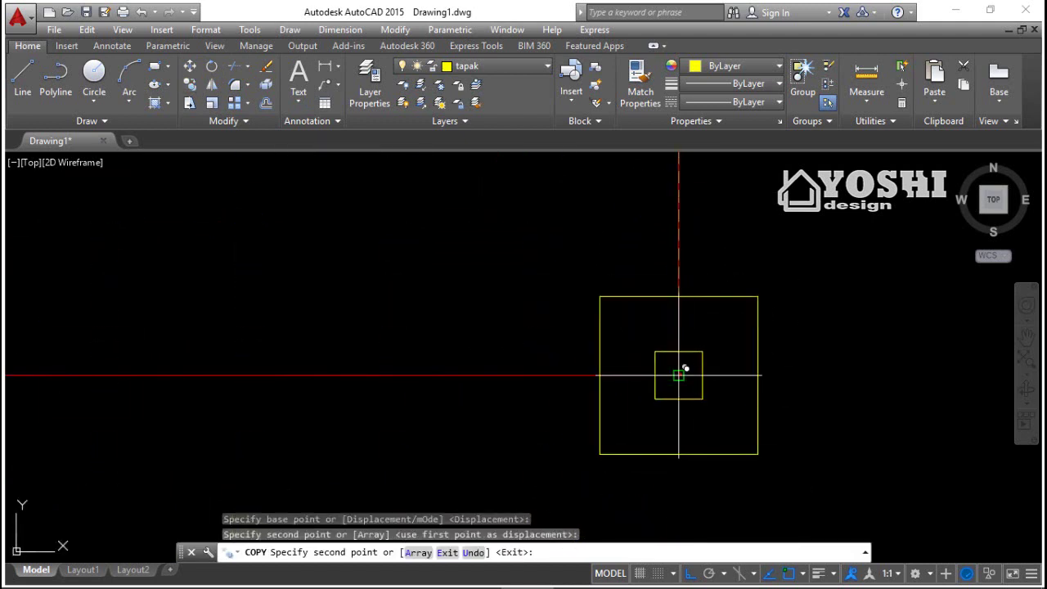
{"action": "key", "text": "Escape"}
Copy the two intermediate right-edge footings to the left edge, from the lower-right to the lower-left corner.
{"action": "scroll", "coordinate": [678, 375], "scroll_direction": "down", "scroll_amount": 6}
{"action": "left_click", "coordinate": [533, 363]}
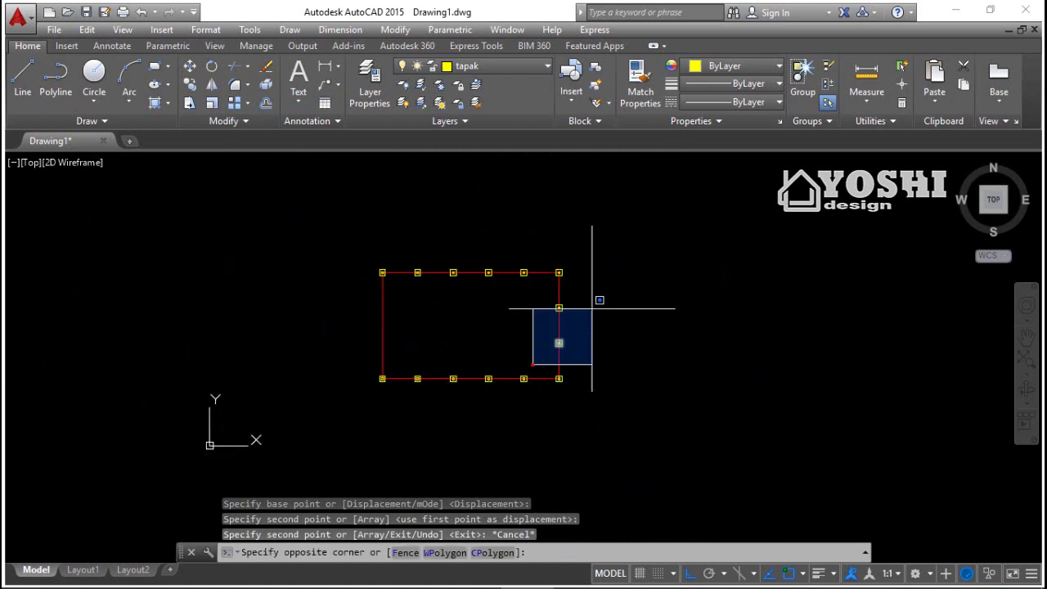
{"action": "left_click", "coordinate": [594, 289]}
{"action": "left_click", "coordinate": [190, 85]}
{"action": "scroll", "coordinate": [540, 439], "scroll_direction": "up", "scroll_amount": 5}
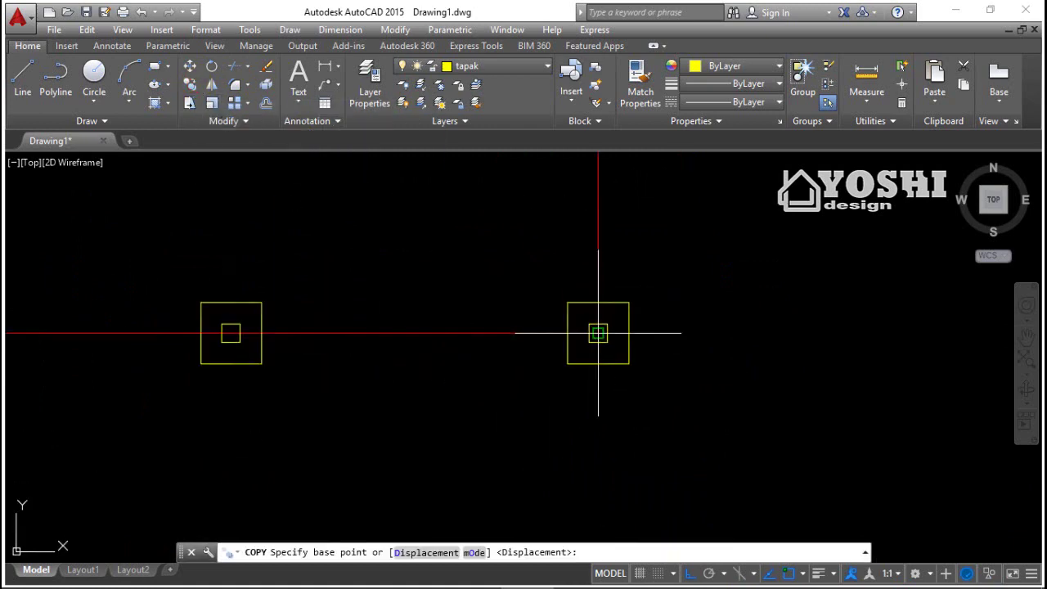
{"action": "left_click", "coordinate": [599, 334]}
{"action": "scroll", "coordinate": [377, 352], "scroll_direction": "down", "scroll_amount": 3}
{"action": "scroll", "coordinate": [573, 324], "scroll_direction": "up", "scroll_amount": 8}
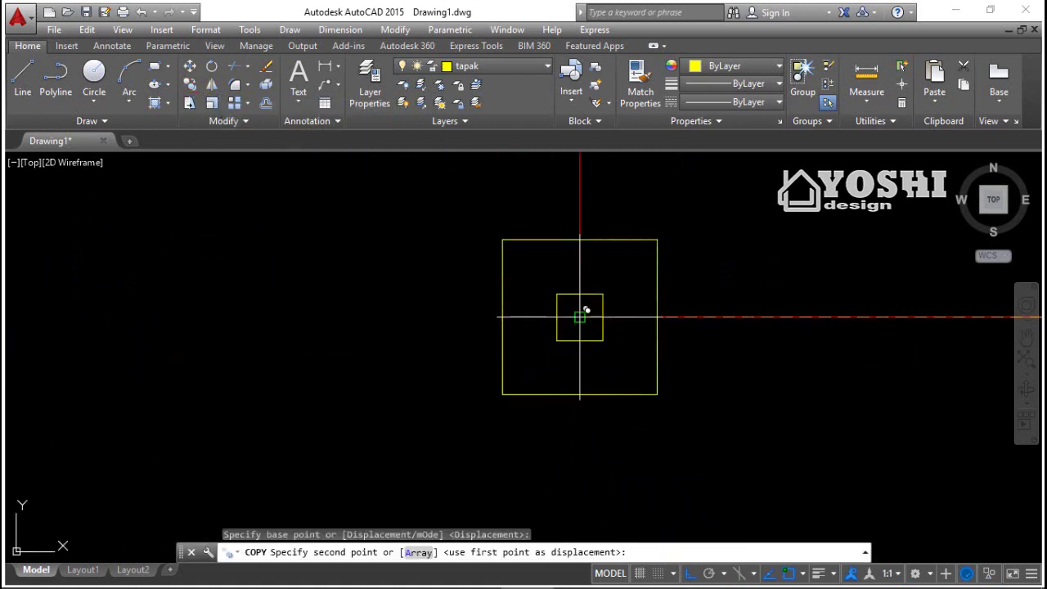
{"action": "left_click", "coordinate": [580, 319]}
{"action": "scroll", "coordinate": [517, 400], "scroll_direction": "down", "scroll_amount": 6}
{"action": "key", "text": "Escape"}
{"action": "scroll", "coordinate": [517, 400], "scroll_direction": "down", "scroll_amount": 5}
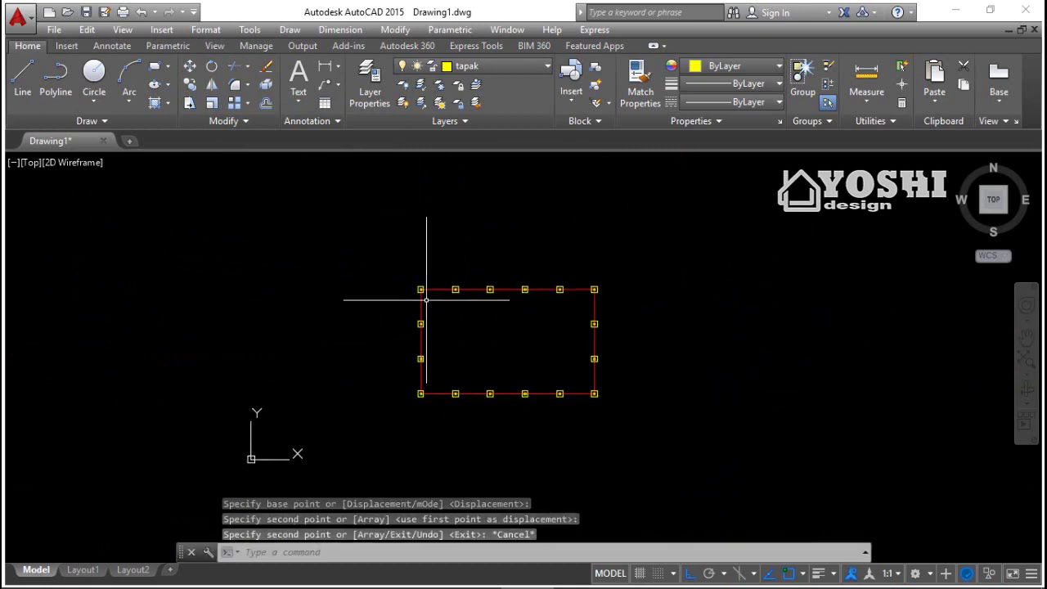
Make Sloof the current layer and offset the red axis rectangle by 10 both outward and inward.
{"action": "left_click", "coordinate": [489, 65]}
{"action": "left_click", "coordinate": [479, 158]}
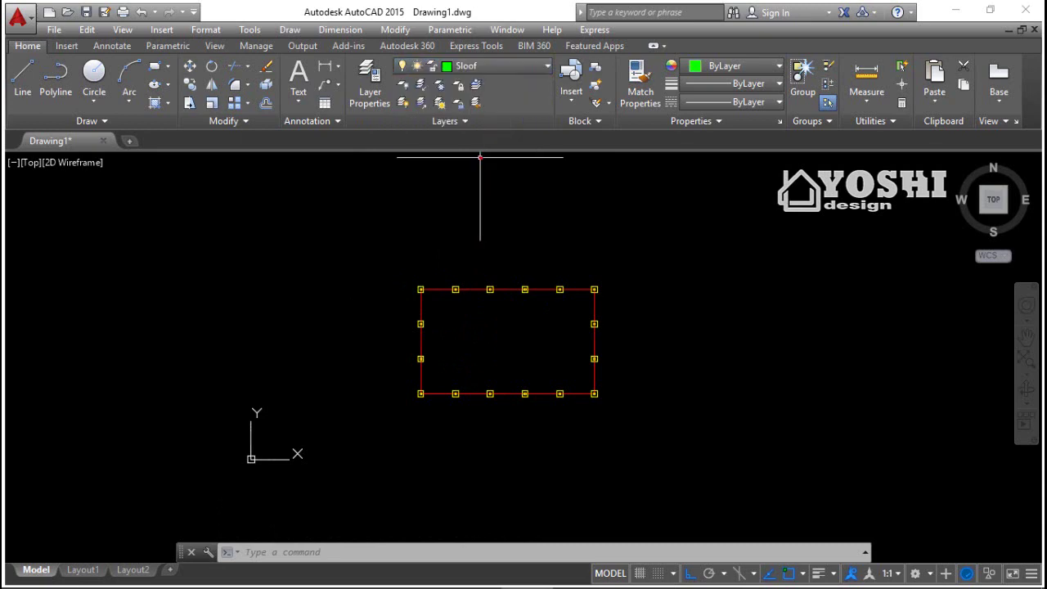
{"action": "left_click", "coordinate": [266, 103]}
{"action": "scroll", "coordinate": [438, 288], "scroll_direction": "up", "scroll_amount": 6}
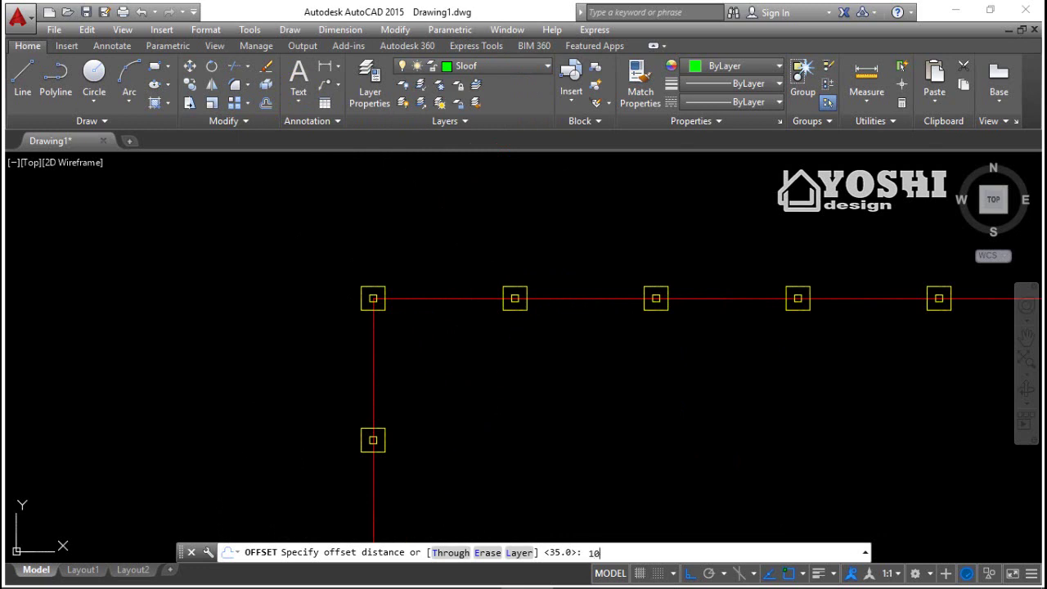
{"action": "key", "text": "Return"}
{"action": "left_click", "coordinate": [374, 354]}
{"action": "left_click", "coordinate": [358, 358]}
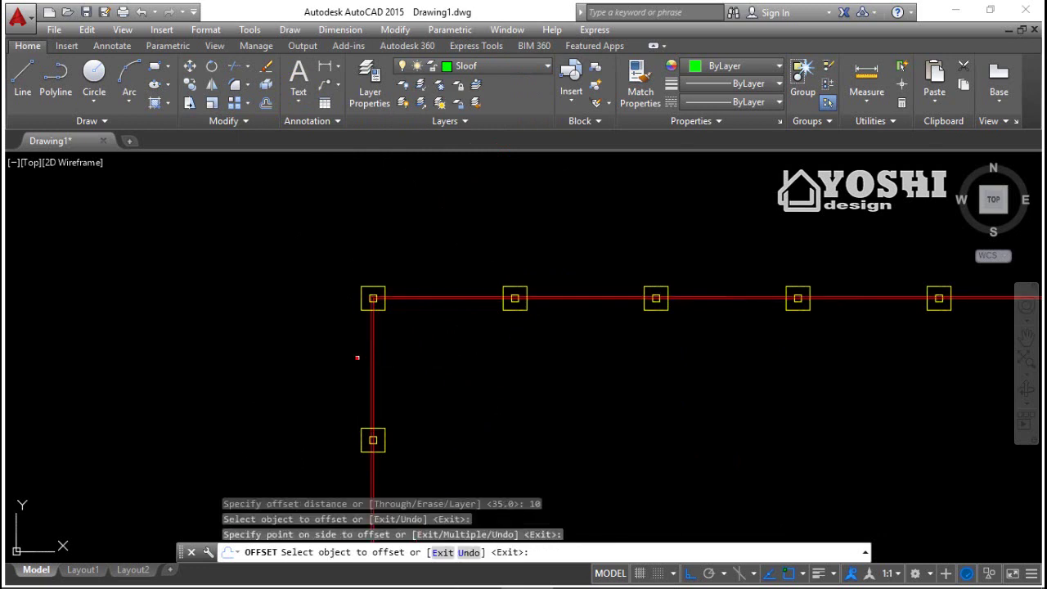
{"action": "left_click", "coordinate": [374, 360]}
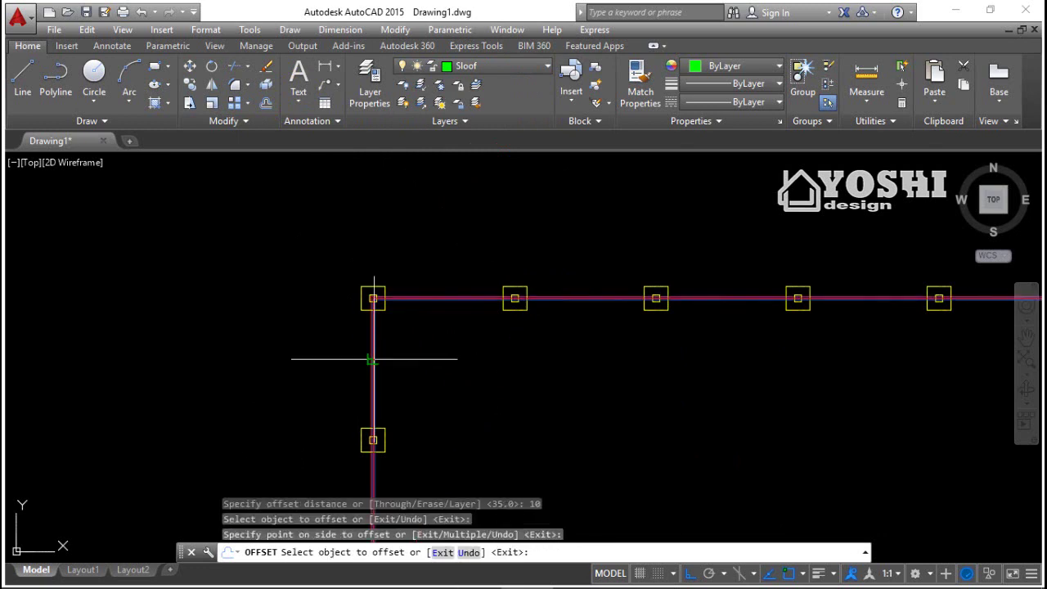
{"action": "left_click", "coordinate": [395, 360]}
{"action": "key", "text": "Escape"}
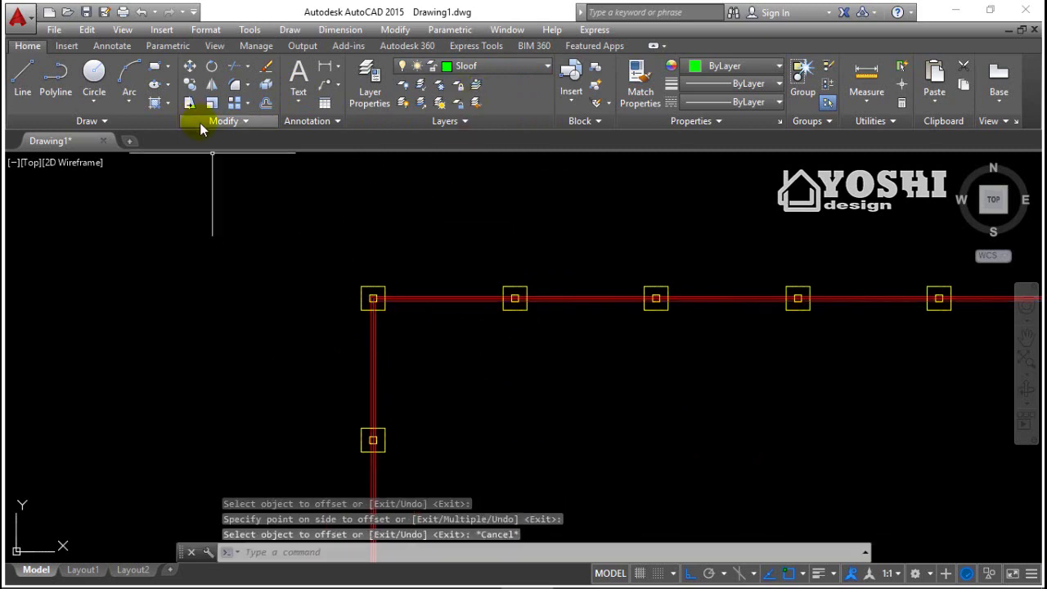
Assign the two offset rectangles on either side of the axis to the Sloof layer.
{"action": "scroll", "coordinate": [449, 290], "scroll_direction": "up", "scroll_amount": 4}
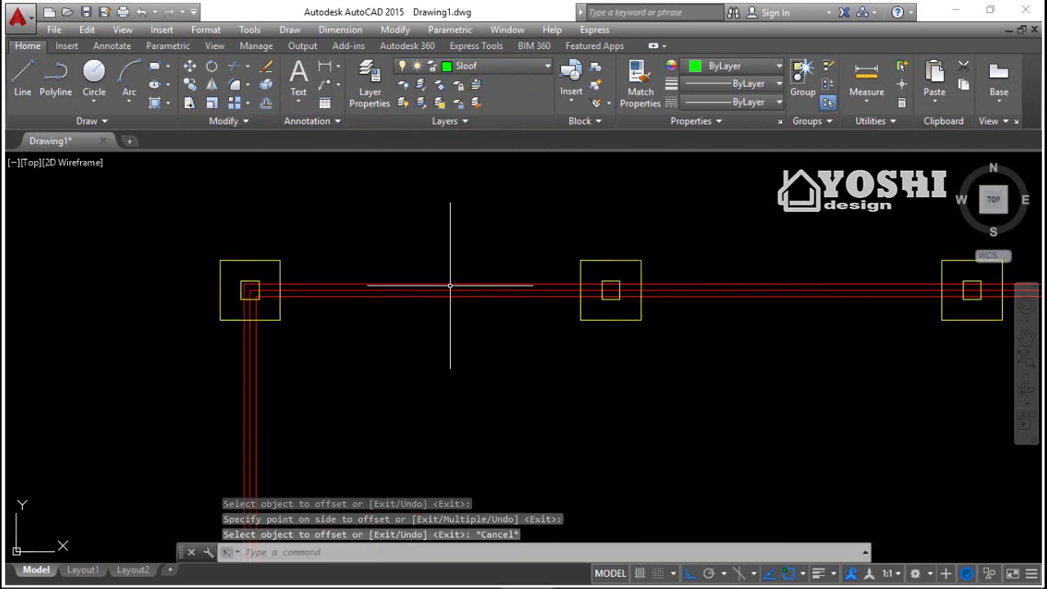
{"action": "left_click", "coordinate": [540, 67]}
{"action": "left_click", "coordinate": [472, 159]}
{"action": "key", "text": "Escape"}
{"action": "scroll", "coordinate": [554, 285], "scroll_direction": "down", "scroll_amount": 4}
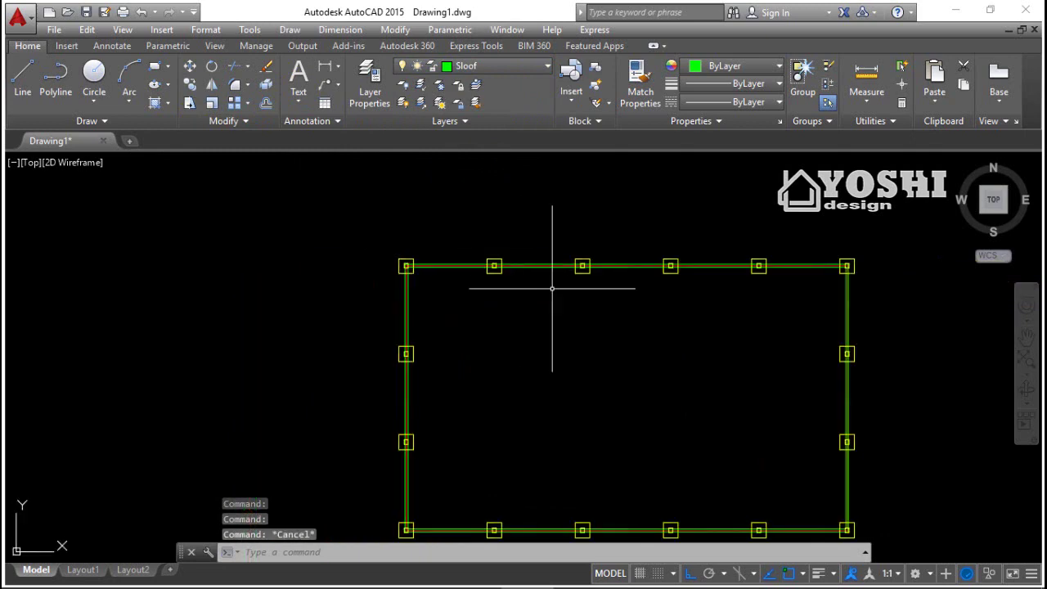
{"action": "scroll", "coordinate": [410, 289], "scroll_direction": "up", "scroll_amount": 2}
{"action": "scroll", "coordinate": [385, 197], "scroll_direction": "down", "scroll_amount": 2}
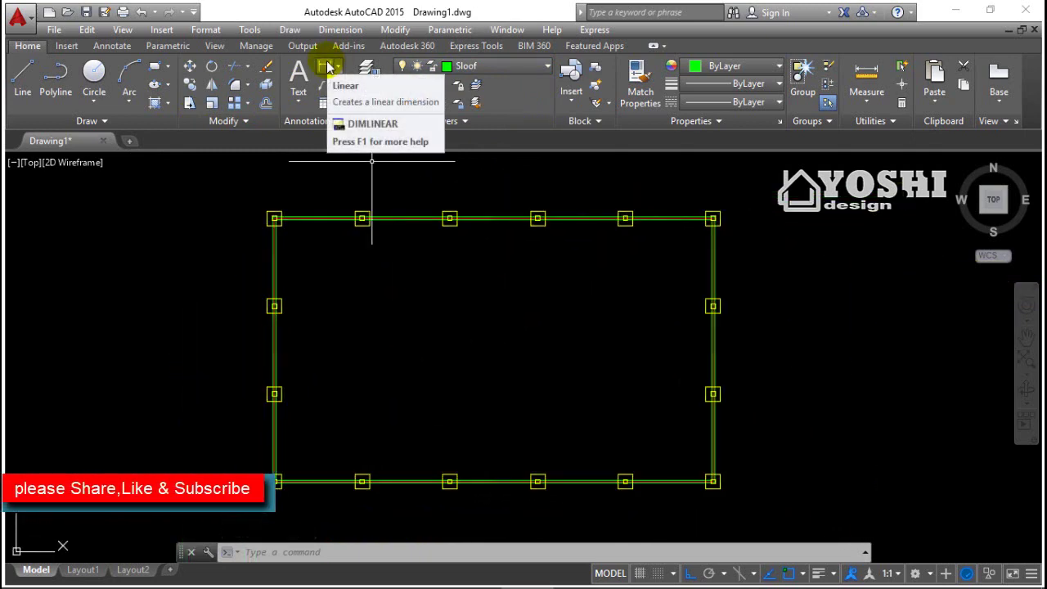
{"action": "left_click", "coordinate": [324, 67]}
{"action": "middle_click_drag", "start_coordinate": [350, 371], "coordinate": [364, 280]}
{"action": "left_click", "coordinate": [524, 65]}
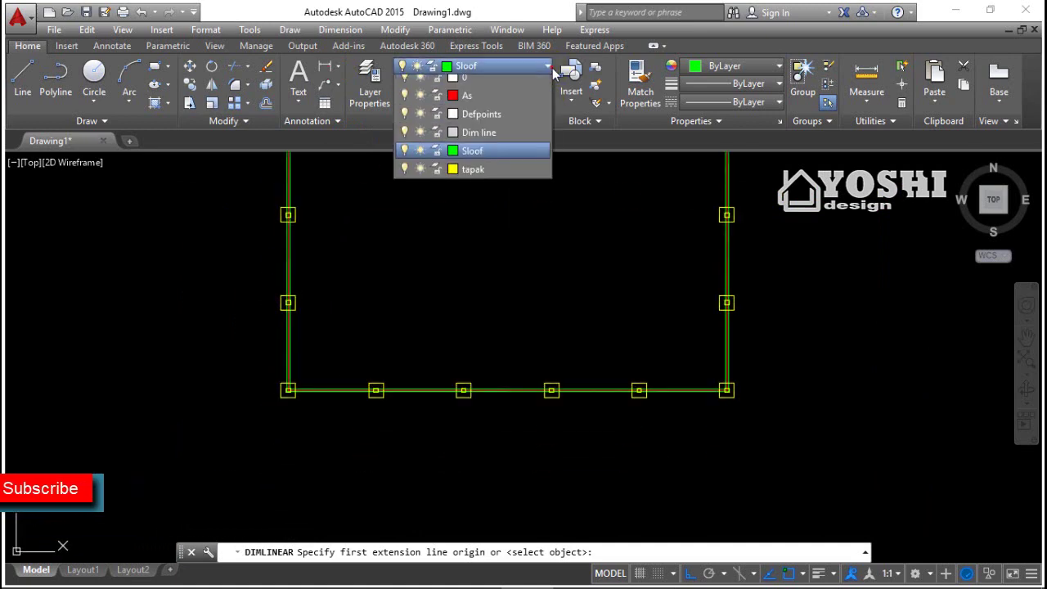
{"action": "left_click", "coordinate": [486, 136]}
{"action": "scroll", "coordinate": [298, 419], "scroll_direction": "up", "scroll_amount": 4}
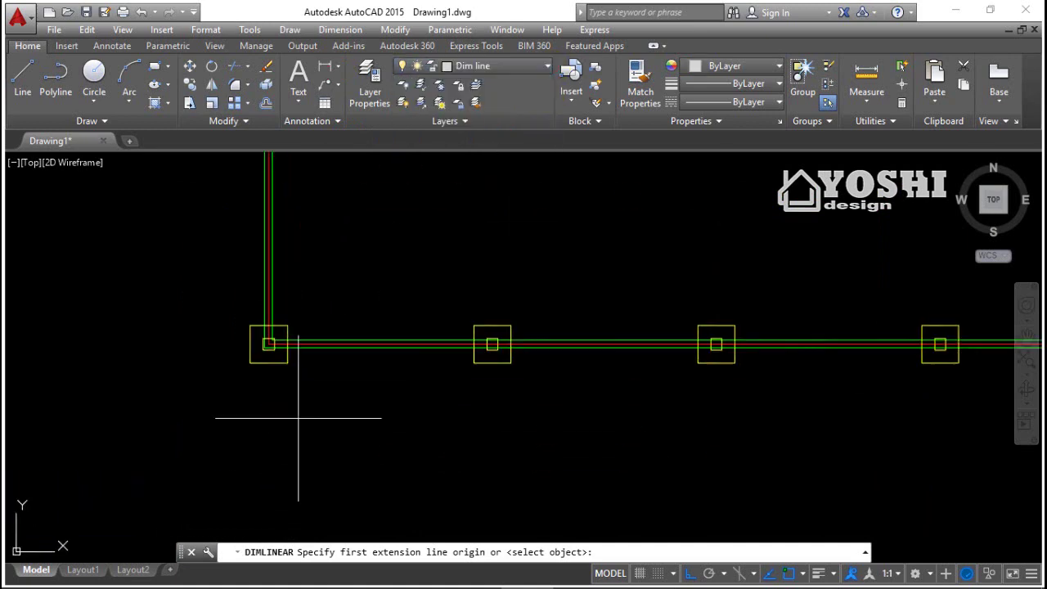
{"action": "left_click", "coordinate": [263, 365]}
{"action": "left_click", "coordinate": [491, 362]}
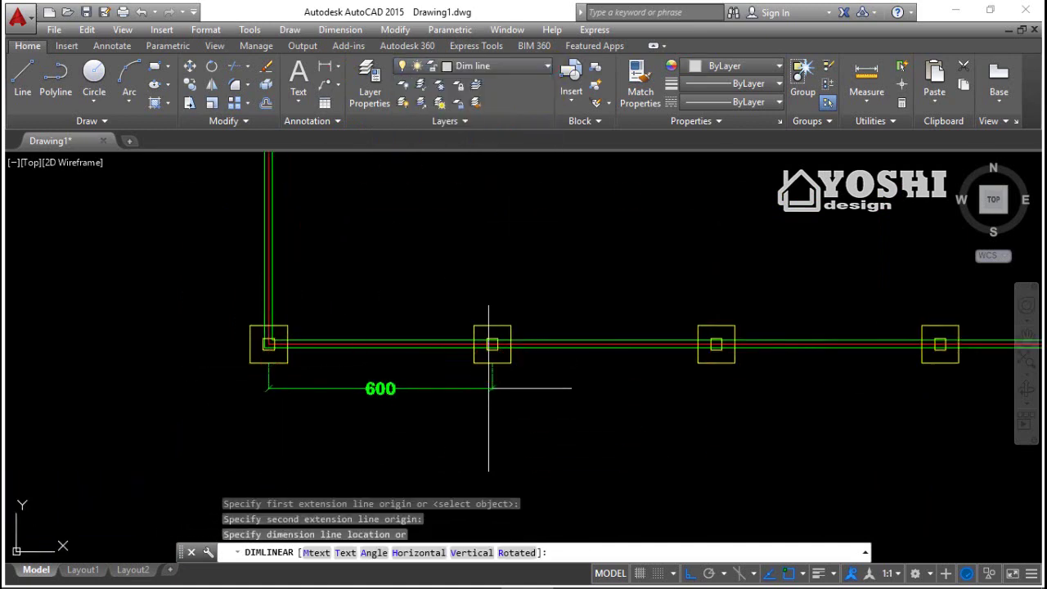
{"action": "key", "text": "Escape"}
Make Dim line the current layer and add a linear dimension below the two leftmost bottom-edge footings, between their midpoints.
{"action": "left_click", "coordinate": [511, 63]}
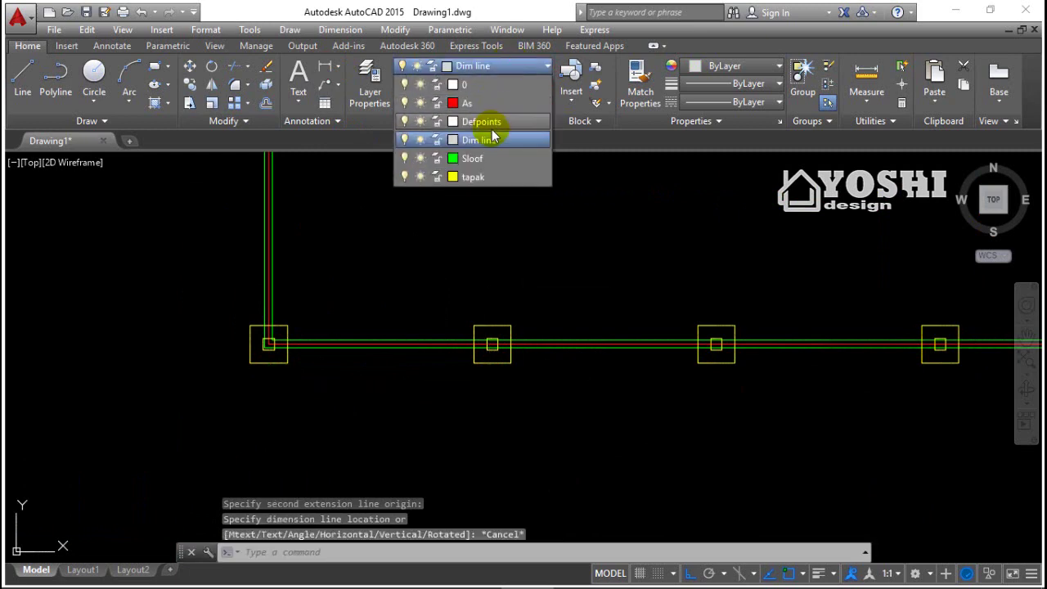
{"action": "left_click", "coordinate": [490, 138]}
{"action": "key", "text": "Return"}
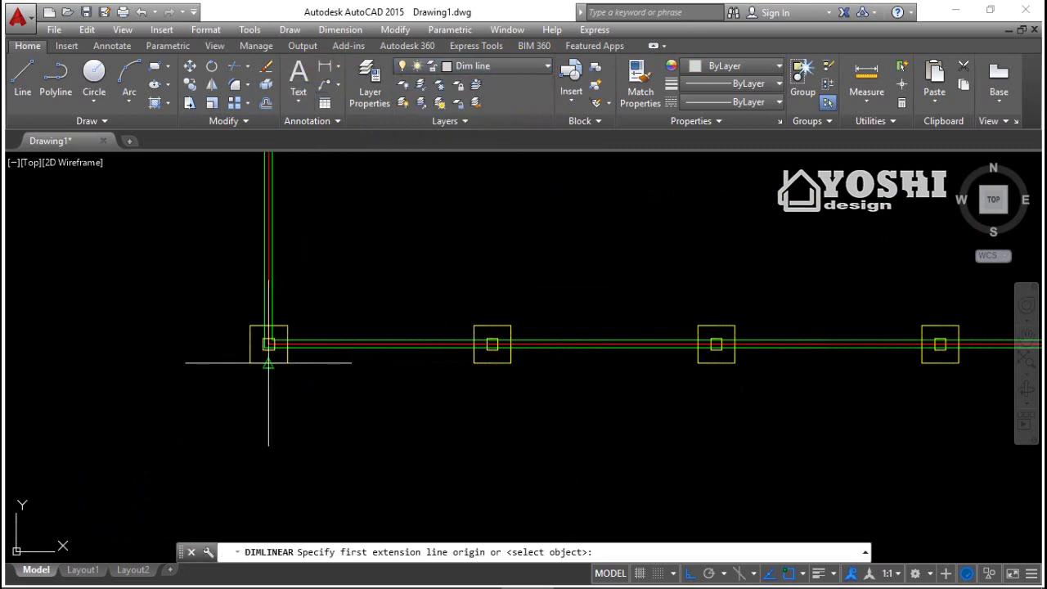
{"action": "left_click", "coordinate": [268, 362]}
{"action": "left_click", "coordinate": [498, 362]}
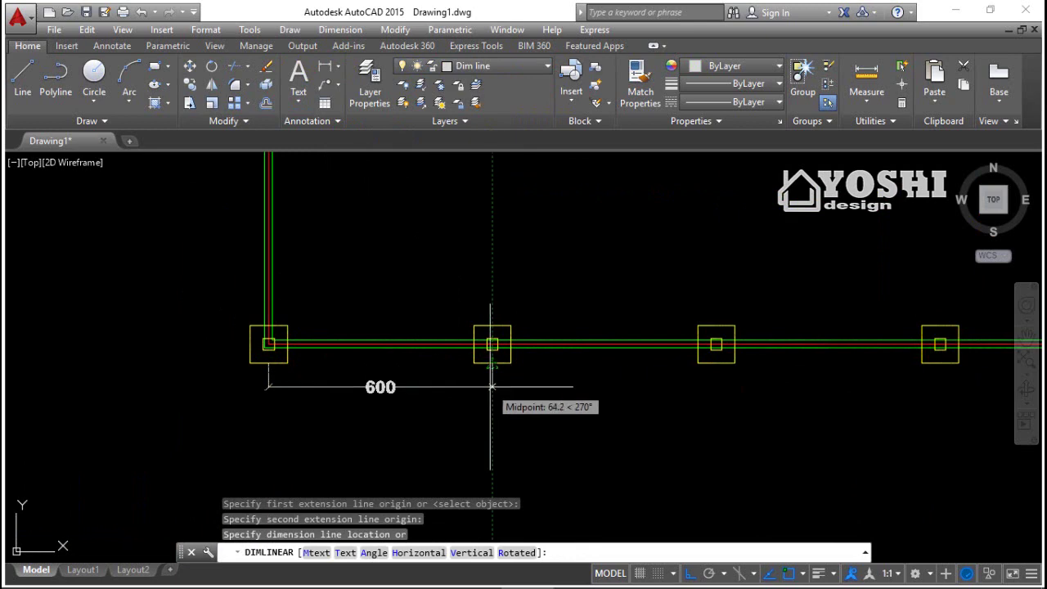
{"action": "scroll", "coordinate": [491, 389], "scroll_direction": "up", "scroll_amount": 4}
{"action": "left_click", "coordinate": [490, 379]}
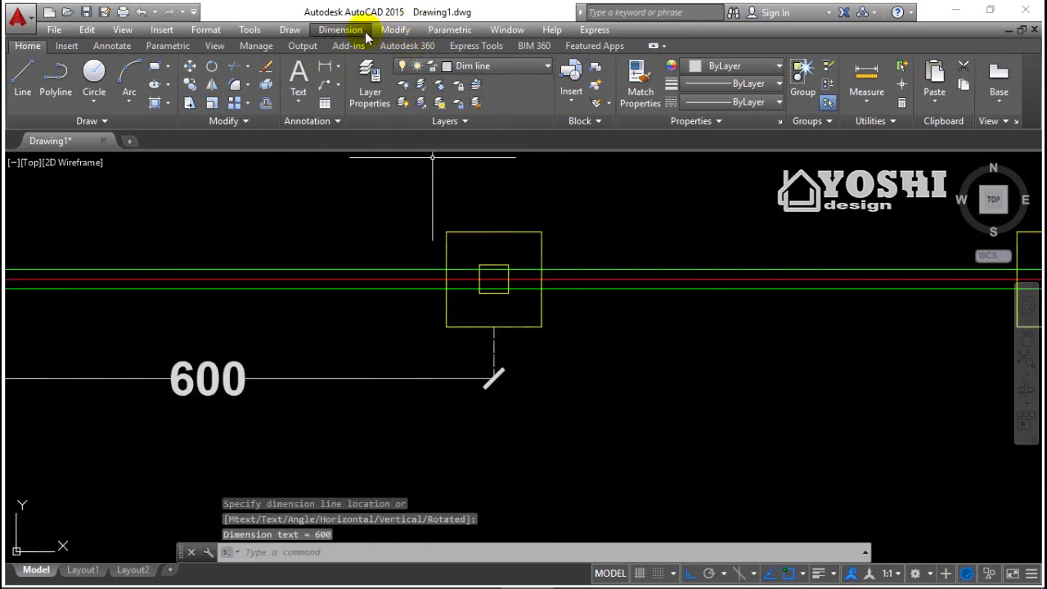
Continue the dimension chain footing by footing along the bottom edge to the lower-right corner footing.
{"action": "left_click", "coordinate": [340, 29]}
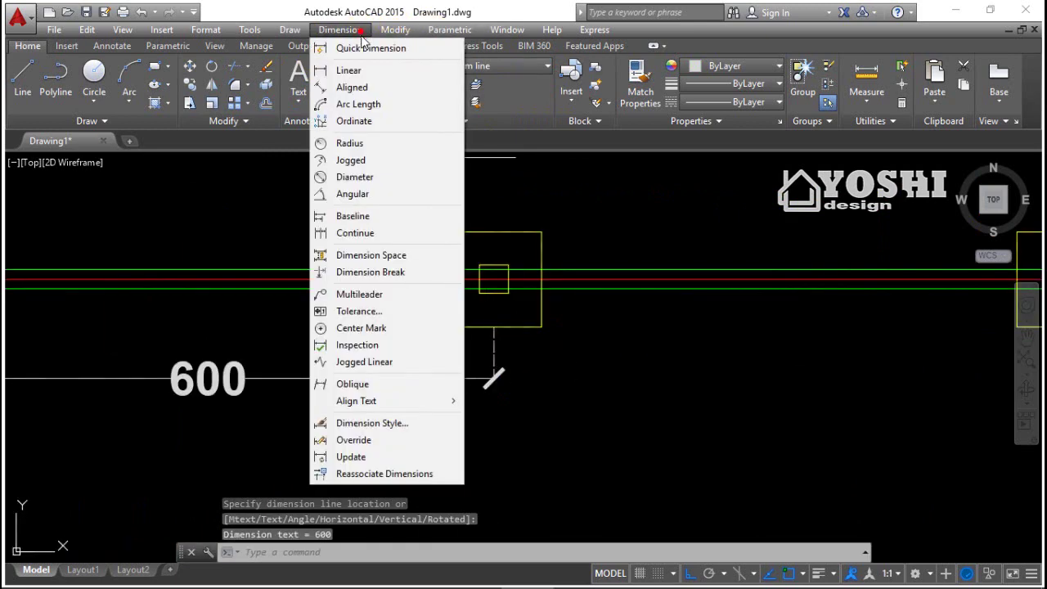
{"action": "left_click", "coordinate": [373, 234]}
{"action": "scroll", "coordinate": [306, 276], "scroll_direction": "down", "scroll_amount": 5}
{"action": "scroll", "coordinate": [498, 289], "scroll_direction": "up", "scroll_amount": 4}
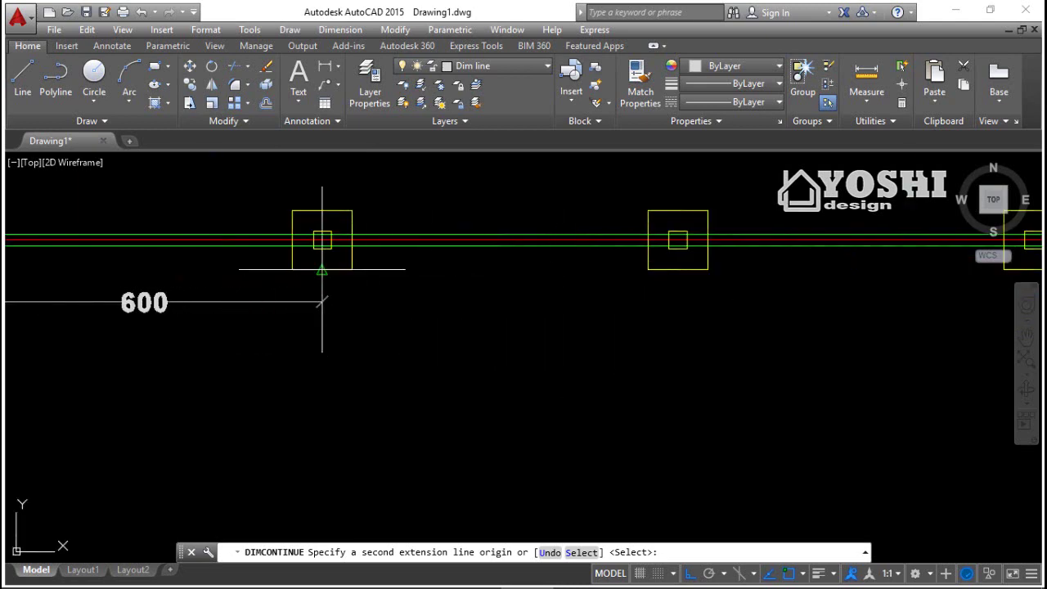
{"action": "left_click", "coordinate": [321, 274]}
{"action": "left_click", "coordinate": [676, 274]}
{"action": "scroll", "coordinate": [456, 278], "scroll_direction": "down", "scroll_amount": 4}
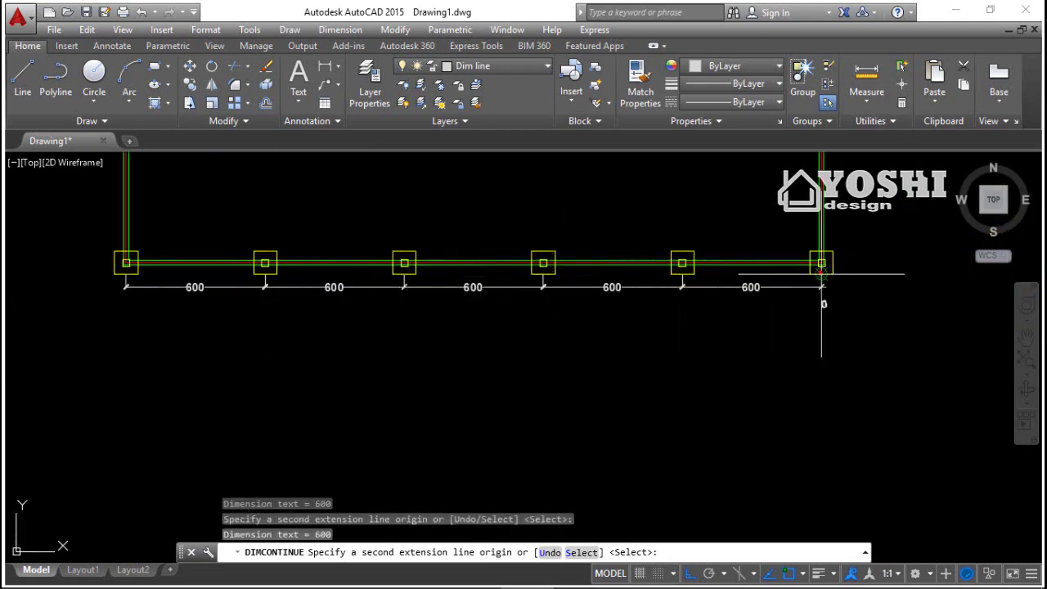
Add an overall linear dimension below the bottom chain, spanning from its right end to its left end.
{"action": "left_click", "coordinate": [325, 66]}
{"action": "scroll", "coordinate": [718, 332], "scroll_direction": "up", "scroll_amount": 4}
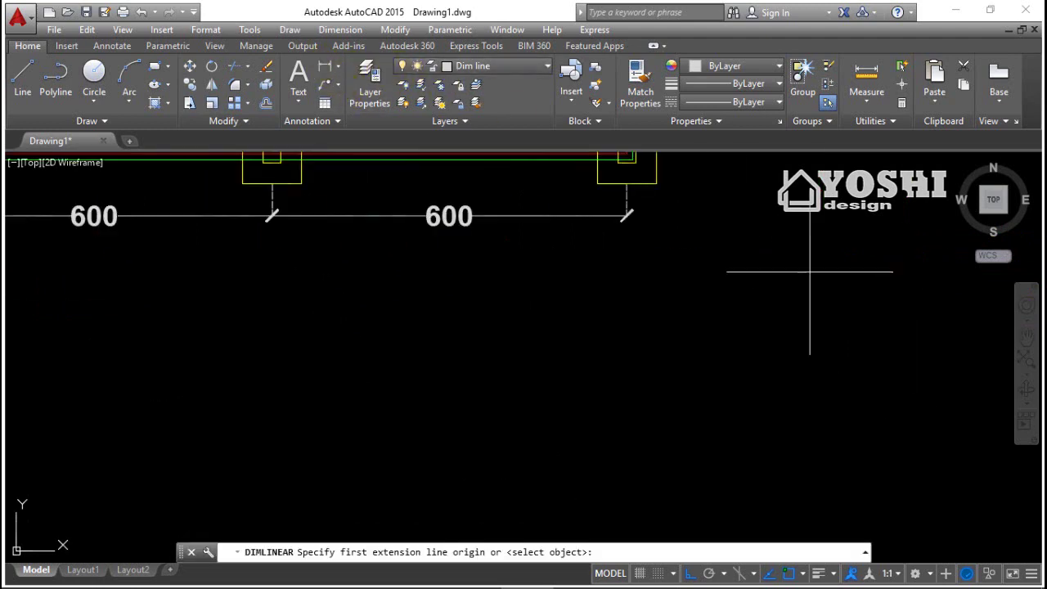
{"action": "scroll", "coordinate": [615, 216], "scroll_direction": "up", "scroll_amount": 3}
{"action": "scroll", "coordinate": [599, 214], "scroll_direction": "up", "scroll_amount": 2}
{"action": "left_click", "coordinate": [592, 206]}
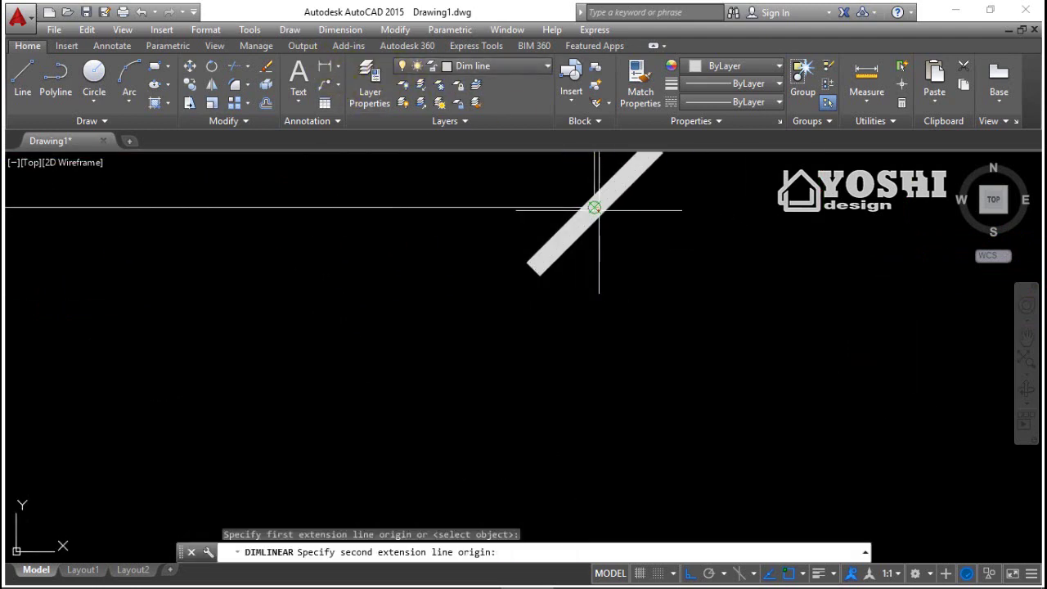
{"action": "scroll", "coordinate": [807, 257], "scroll_direction": "down", "scroll_amount": 5}
{"action": "scroll", "coordinate": [231, 258], "scroll_direction": "up", "scroll_amount": 4}
{"action": "scroll", "coordinate": [223, 250], "scroll_direction": "up", "scroll_amount": 4}
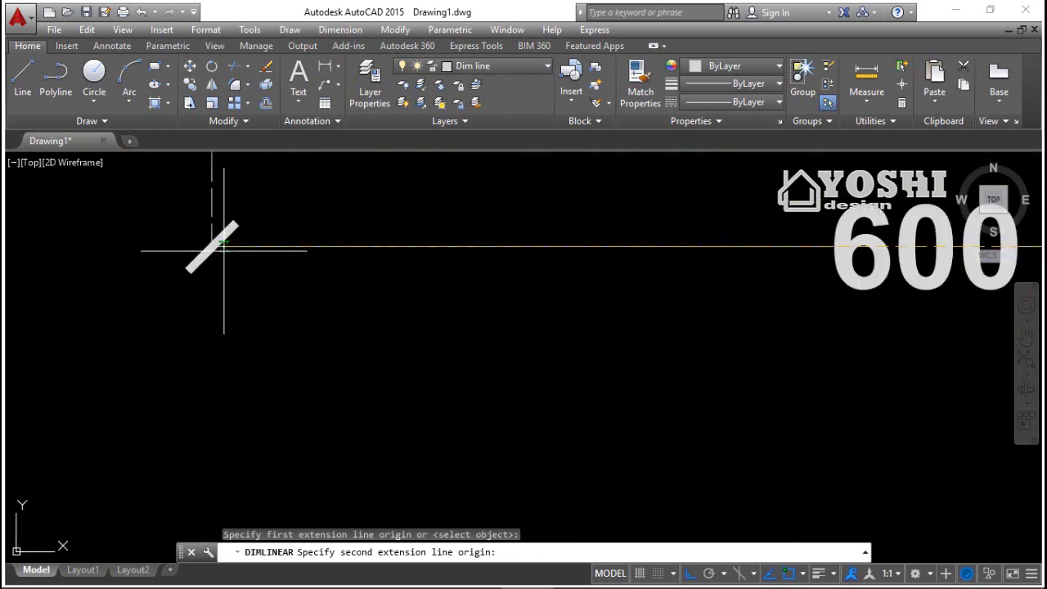
{"action": "left_click", "coordinate": [212, 245]}
{"action": "scroll", "coordinate": [218, 240], "scroll_direction": "down", "scroll_amount": 5}
{"action": "scroll", "coordinate": [500, 320], "scroll_direction": "up", "scroll_amount": 3}
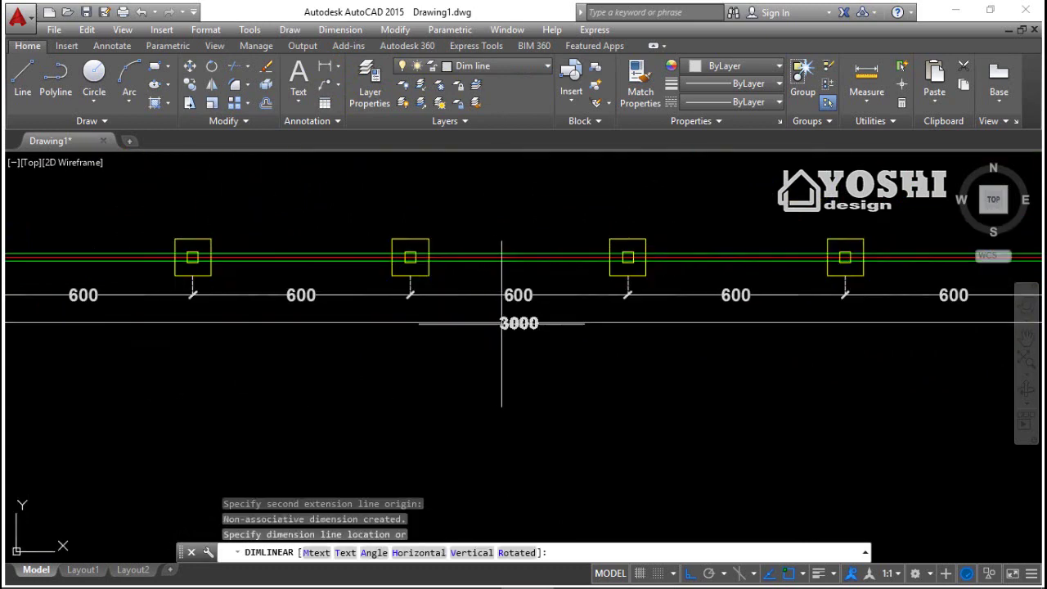
{"action": "left_click", "coordinate": [503, 333]}
{"action": "scroll", "coordinate": [573, 340], "scroll_direction": "down", "scroll_amount": 5}
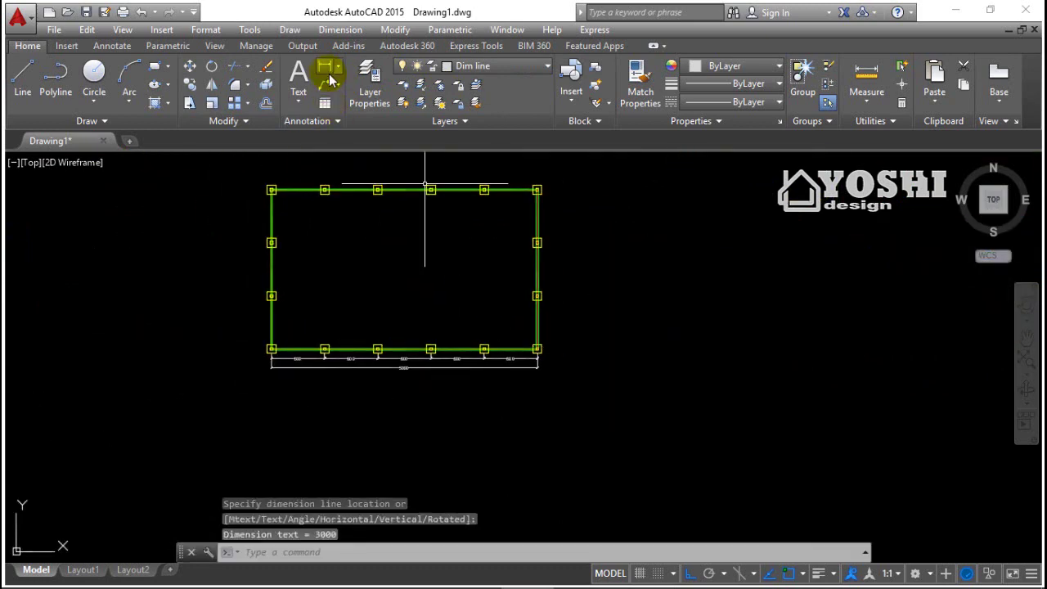
Add a vertical linear dimension outside the right edge between its two lowest footings.
{"action": "left_click", "coordinate": [325, 67]}
{"action": "scroll", "coordinate": [526, 360], "scroll_direction": "up", "scroll_amount": 3}
{"action": "left_click", "coordinate": [535, 363]}
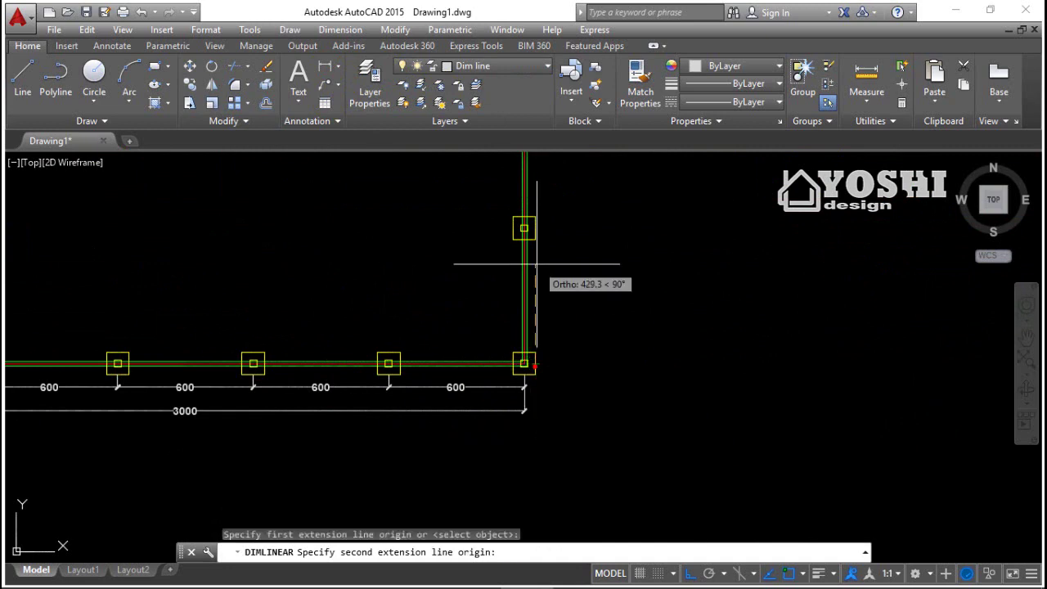
{"action": "left_click", "coordinate": [527, 228]}
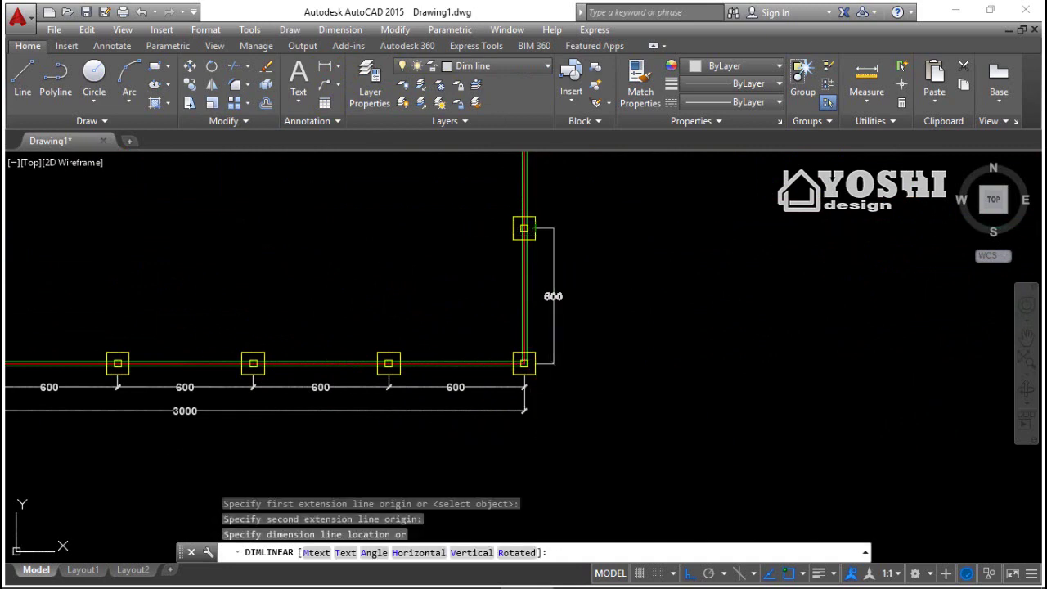
{"action": "left_click", "coordinate": [554, 237]}
{"action": "scroll", "coordinate": [554, 237], "scroll_direction": "up", "scroll_amount": 6}
{"action": "middle_click_drag", "start_coordinate": [707, 311], "coordinate": [588, 415]}
{"action": "scroll", "coordinate": [588, 415], "scroll_direction": "down", "scroll_amount": 6}
Continue the vertical dimension chain up the right edge to the upper-right corner footing.
{"action": "left_click", "coordinate": [357, 31]}
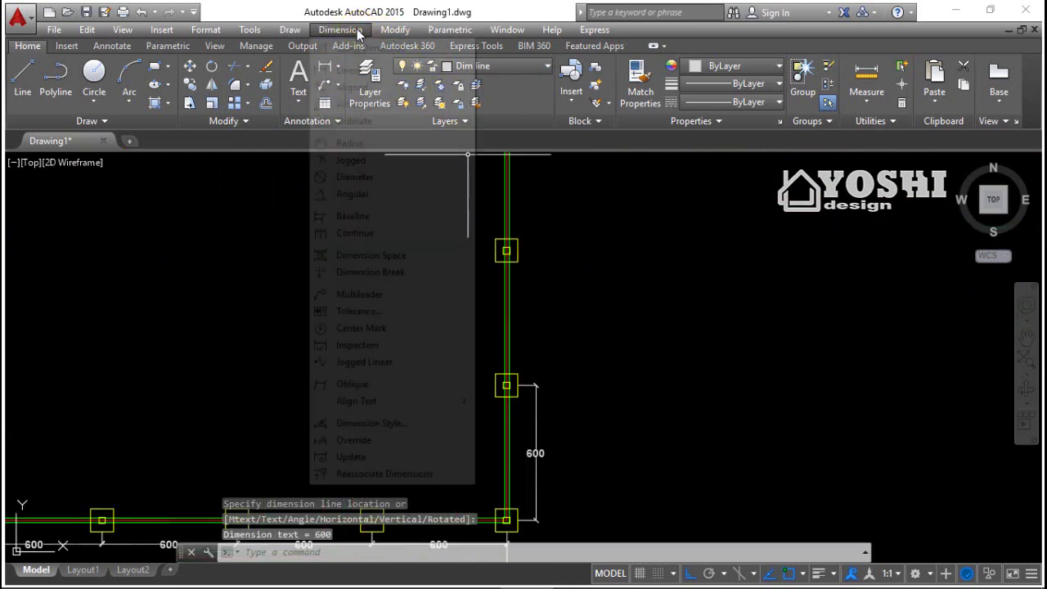
{"action": "left_click", "coordinate": [360, 232]}
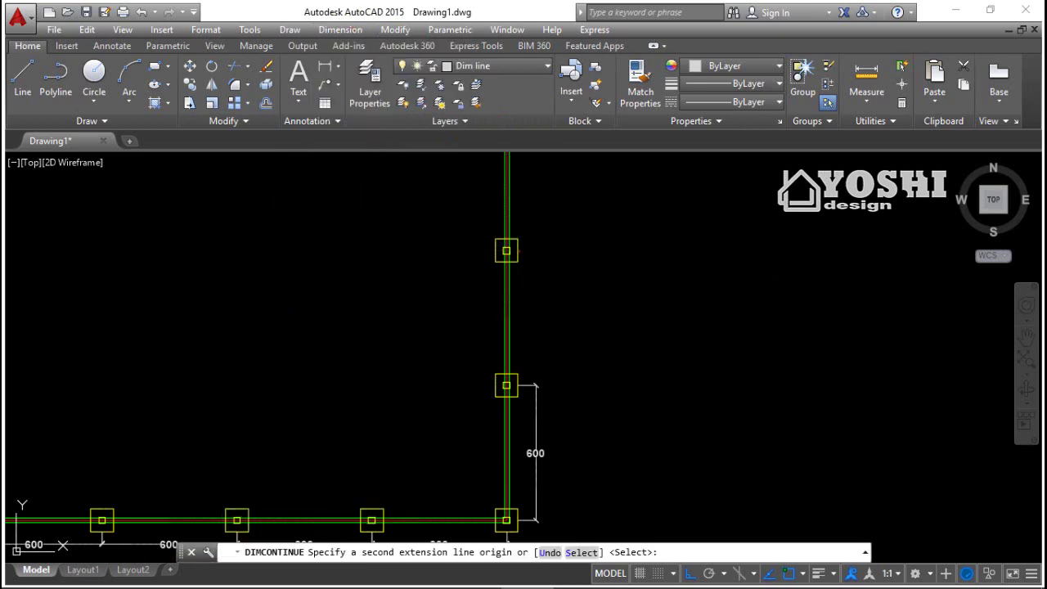
{"action": "scroll", "coordinate": [522, 221], "scroll_direction": "down", "scroll_amount": 3}
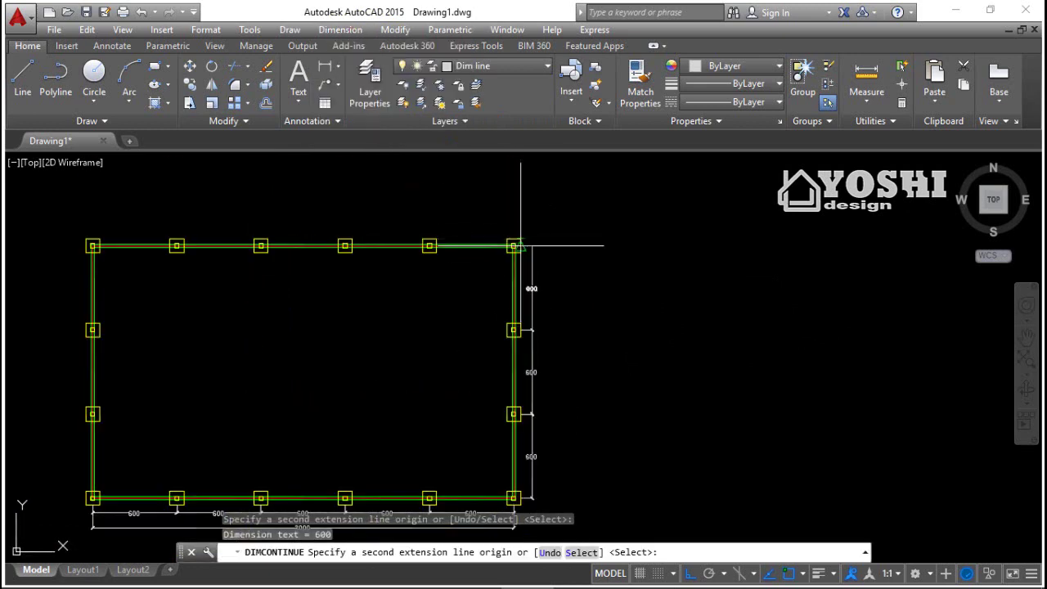
{"action": "left_click", "coordinate": [522, 244]}
Add an overall vertical linear dimension outside the right-edge chain, spanning from its upper end to its lower end.
{"action": "left_click", "coordinate": [325, 67]}
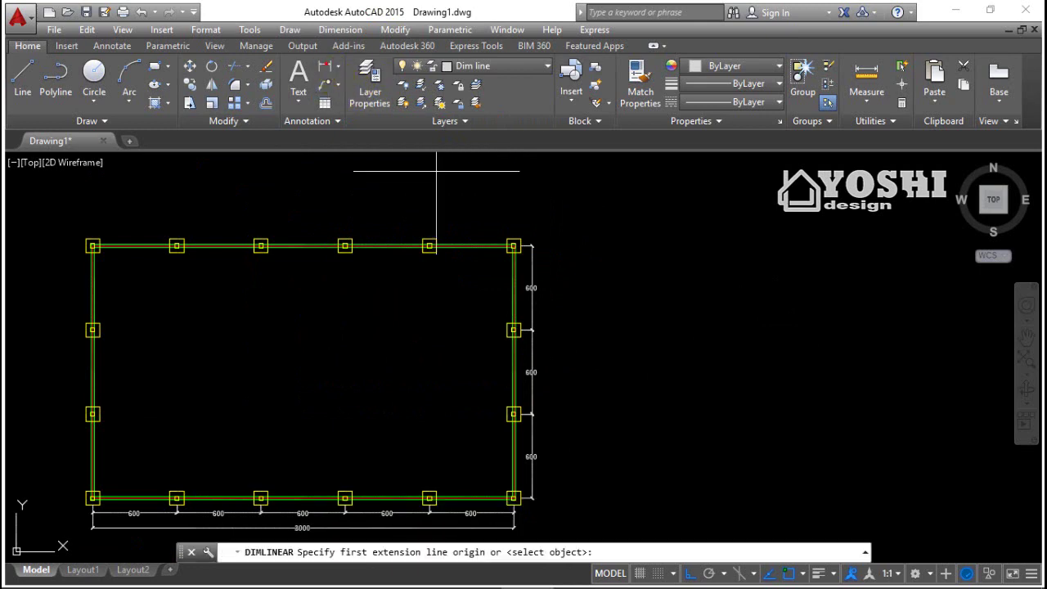
{"action": "scroll", "coordinate": [532, 243], "scroll_direction": "up", "scroll_amount": 8}
{"action": "scroll", "coordinate": [501, 280], "scroll_direction": "up", "scroll_amount": 6}
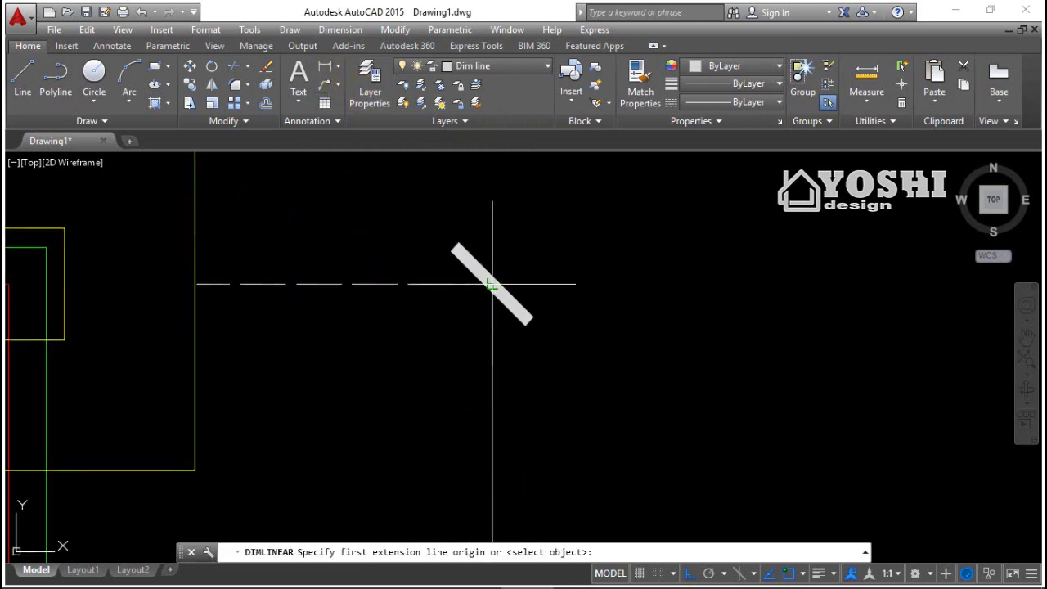
{"action": "left_click", "coordinate": [490, 284]}
{"action": "scroll", "coordinate": [519, 391], "scroll_direction": "down", "scroll_amount": 8}
{"action": "scroll", "coordinate": [571, 327], "scroll_direction": "up", "scroll_amount": 10}
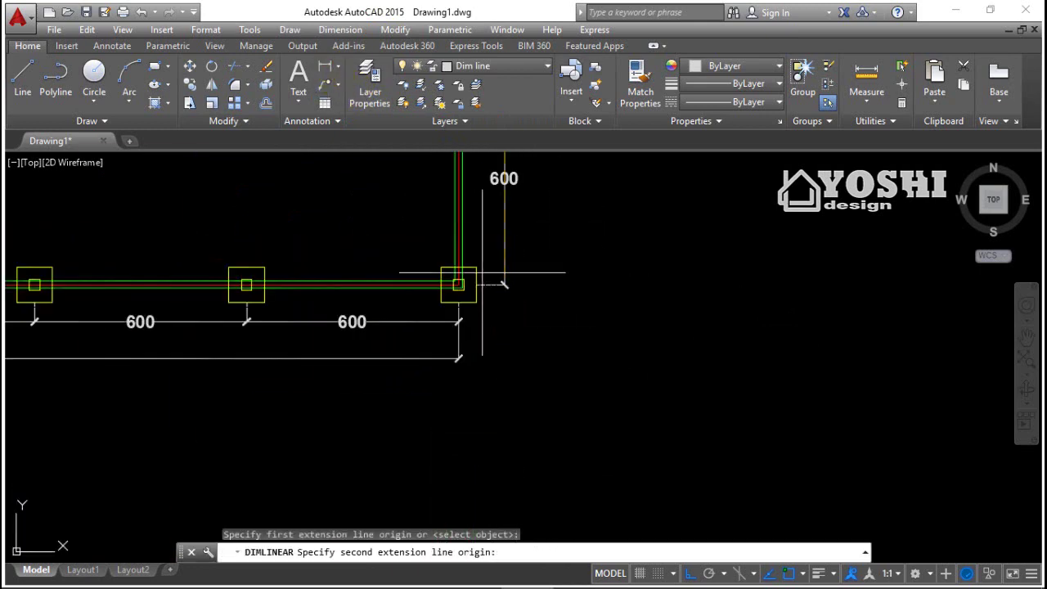
{"action": "left_click", "coordinate": [571, 327]}
{"action": "scroll", "coordinate": [570, 328], "scroll_direction": "down", "scroll_amount": 8}
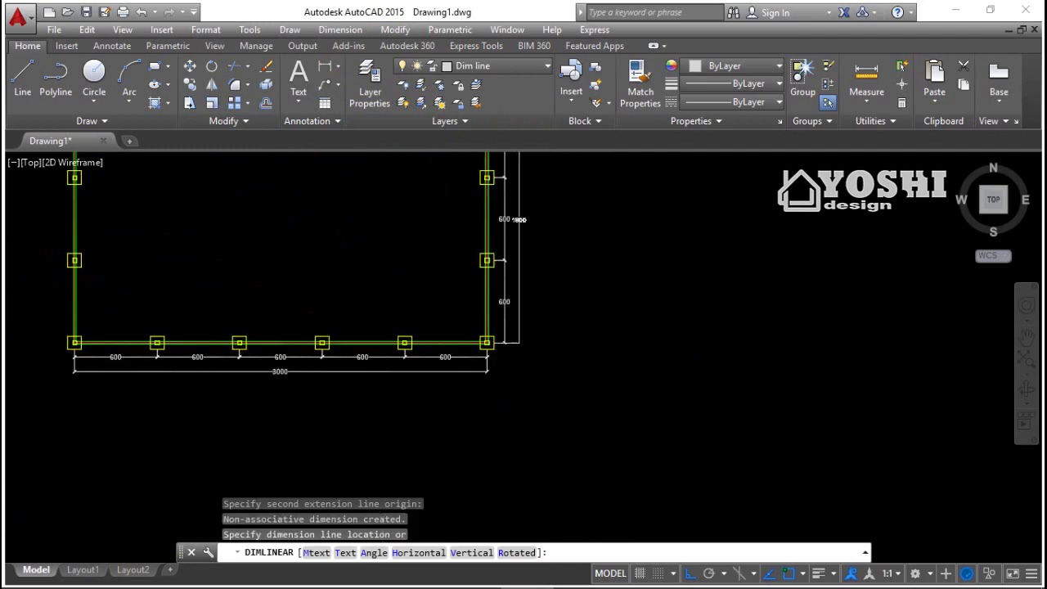
{"action": "scroll", "coordinate": [519, 256], "scroll_direction": "up", "scroll_amount": 6}
{"action": "left_click", "coordinate": [520, 255]}
Move the text of the right side's overall dimension slightly down along its dimension line.
{"action": "left_click", "coordinate": [520, 254]}
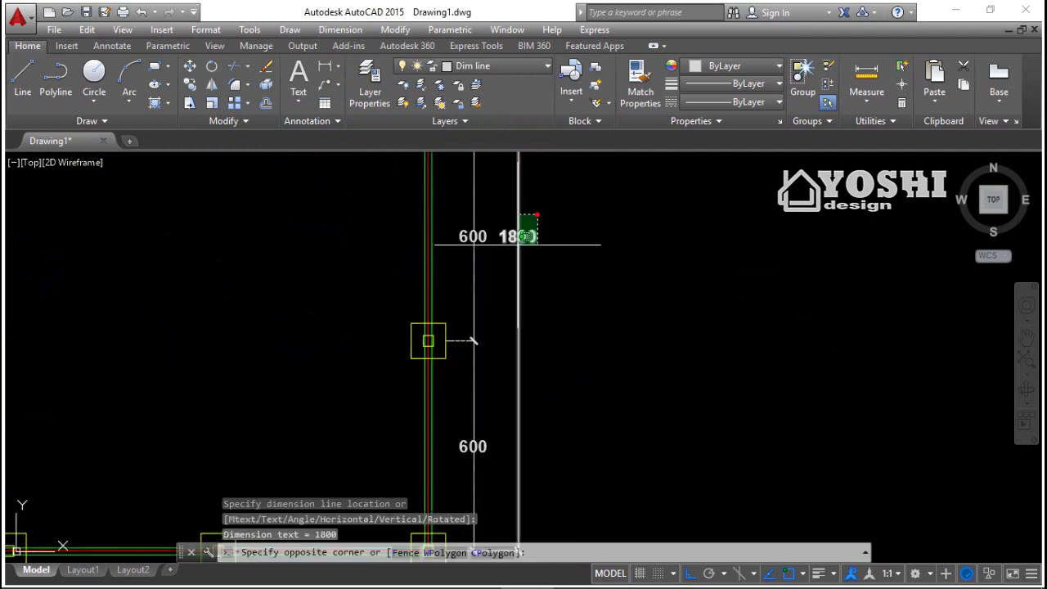
{"action": "left_click", "coordinate": [518, 236]}
{"action": "left_click", "coordinate": [518, 294]}
{"action": "scroll", "coordinate": [581, 262], "scroll_direction": "down", "scroll_amount": 6}
{"action": "middle_click_drag", "start_coordinate": [655, 280], "coordinate": [535, 300]}
{"action": "key", "text": "Escape"}
{"action": "scroll", "coordinate": [607, 279], "scroll_direction": "down", "scroll_amount": 2}
{"action": "scroll", "coordinate": [535, 300], "scroll_direction": "up", "scroll_amount": 4}
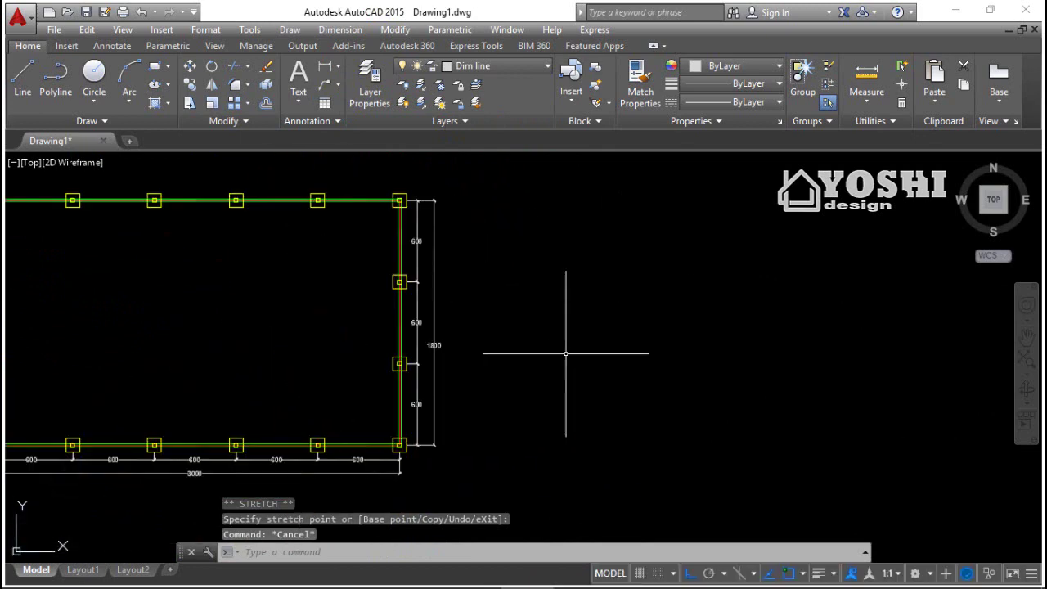
{"action": "middle_click_drag", "start_coordinate": [302, 315], "coordinate": [406, 315]}
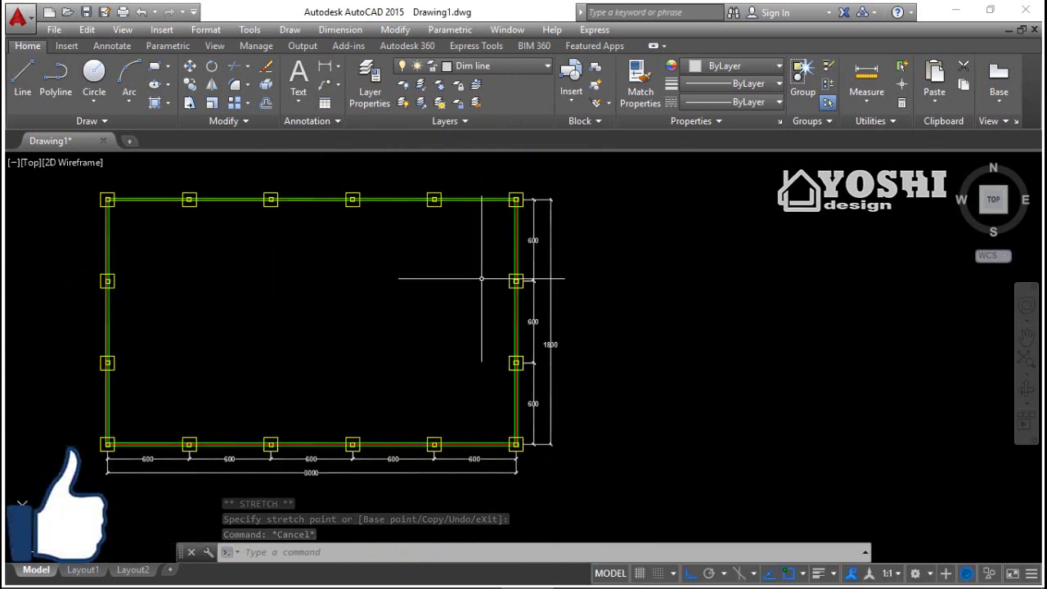
On layer 0, draw a vertical line from the second footing on the upper edge to the second footing on the lower edge.
{"action": "left_click", "coordinate": [524, 66]}
{"action": "left_click", "coordinate": [464, 85]}
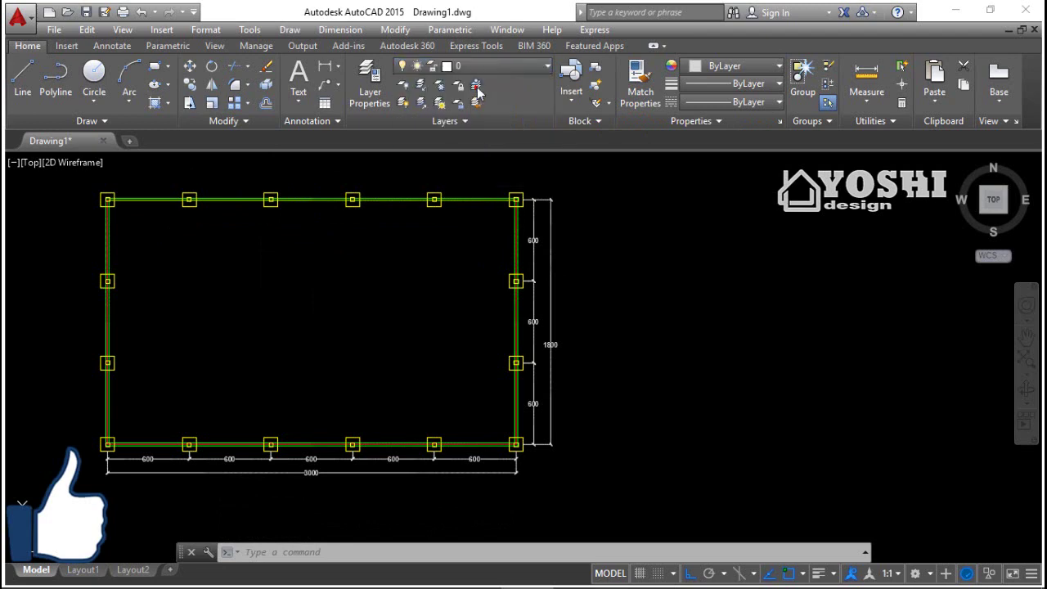
{"action": "left_click", "coordinate": [23, 77]}
{"action": "scroll", "coordinate": [218, 189], "scroll_direction": "up", "scroll_amount": 4}
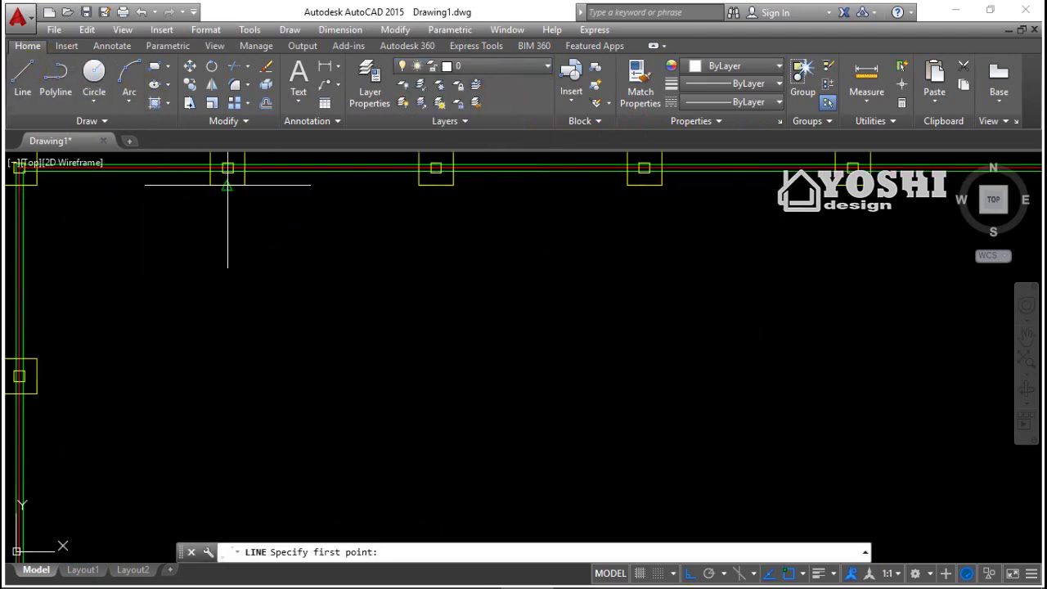
{"action": "scroll", "coordinate": [229, 178], "scroll_direction": "up", "scroll_amount": 2}
{"action": "scroll", "coordinate": [224, 164], "scroll_direction": "down", "scroll_amount": 5}
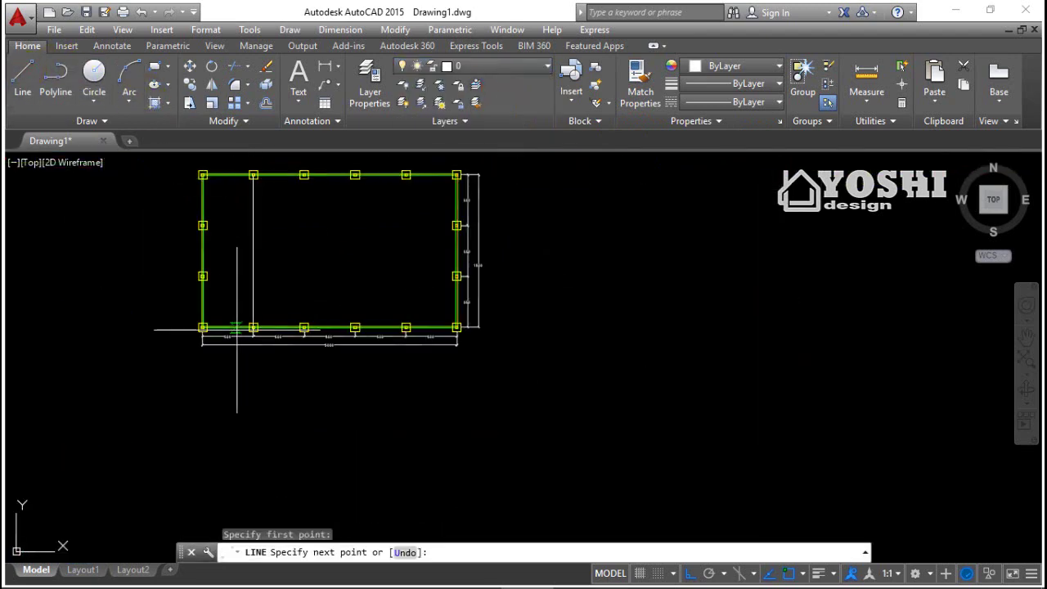
{"action": "scroll", "coordinate": [254, 368], "scroll_direction": "up", "scroll_amount": 6}
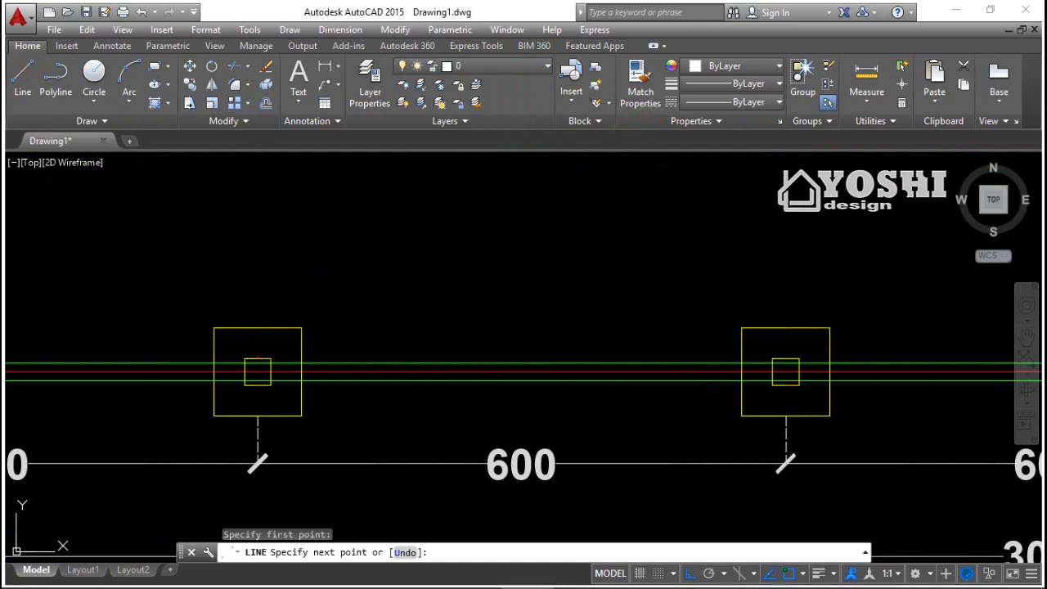
{"action": "left_click", "coordinate": [258, 359]}
{"action": "key", "text": "Escape"}
Change the linetype of the new vertical line between the two footings to the dashed ACAD linetype.
{"action": "scroll", "coordinate": [349, 434], "scroll_direction": "down", "scroll_amount": 5}
{"action": "left_click", "coordinate": [376, 298]}
{"action": "left_click", "coordinate": [339, 316]}
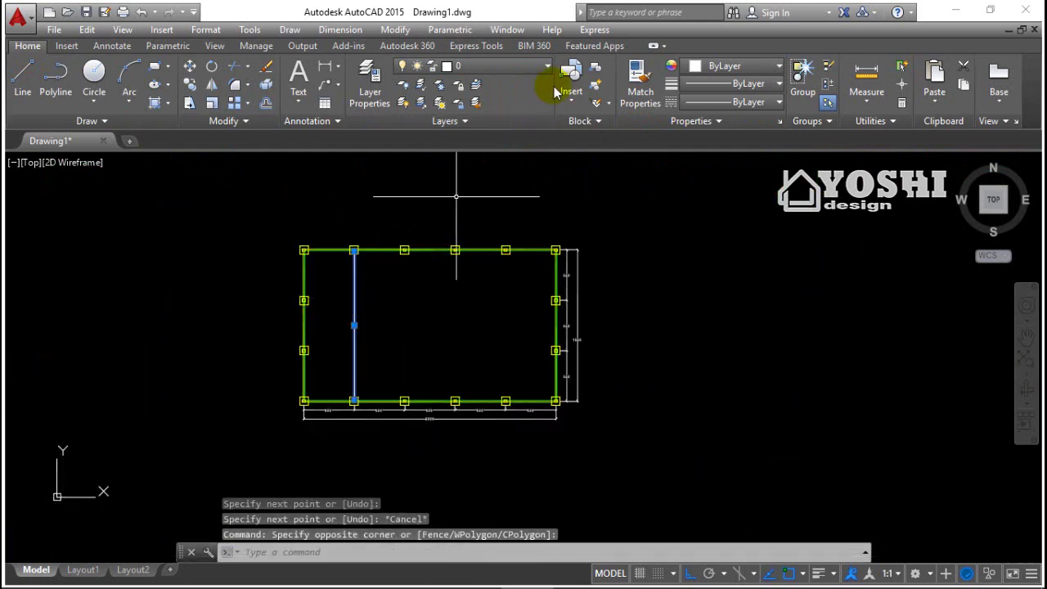
{"action": "left_click", "coordinate": [730, 102]}
{"action": "left_click", "coordinate": [729, 162]}
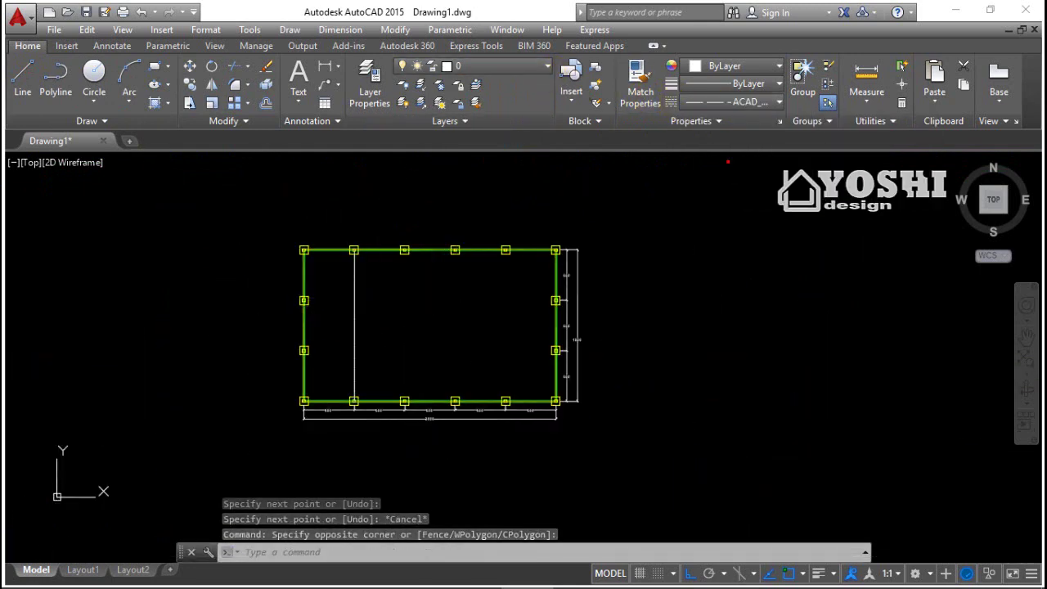
Try a linetype scale of 10 on the dashed vertical line and settle on 5.
{"action": "scroll", "coordinate": [343, 298], "scroll_direction": "up", "scroll_amount": 4}
{"action": "scroll", "coordinate": [405, 249], "scroll_direction": "up", "scroll_amount": 5}
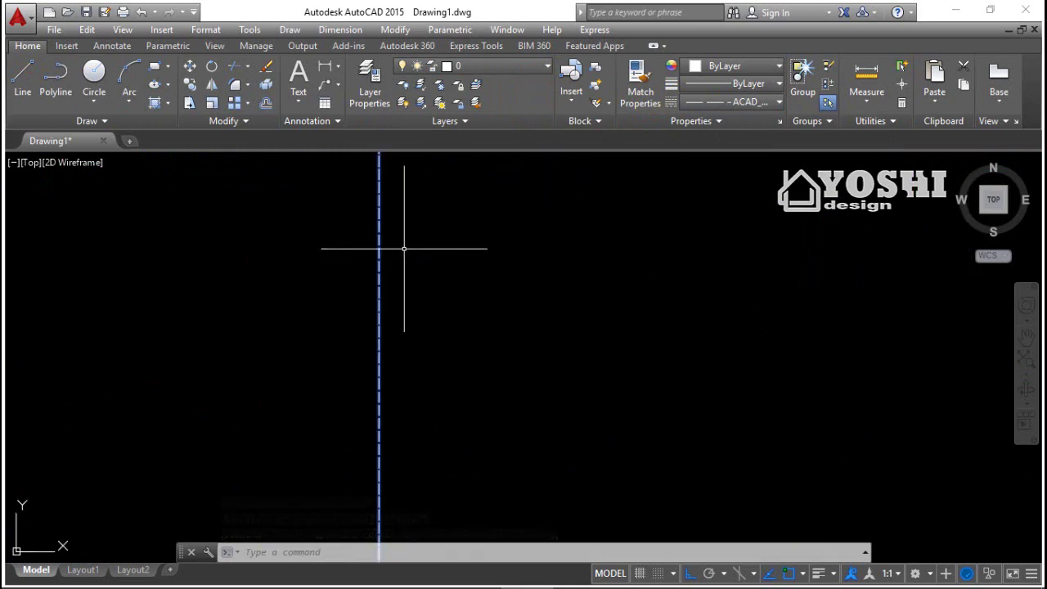
{"action": "right_click", "coordinate": [455, 266]}
{"action": "left_click", "coordinate": [482, 559]}
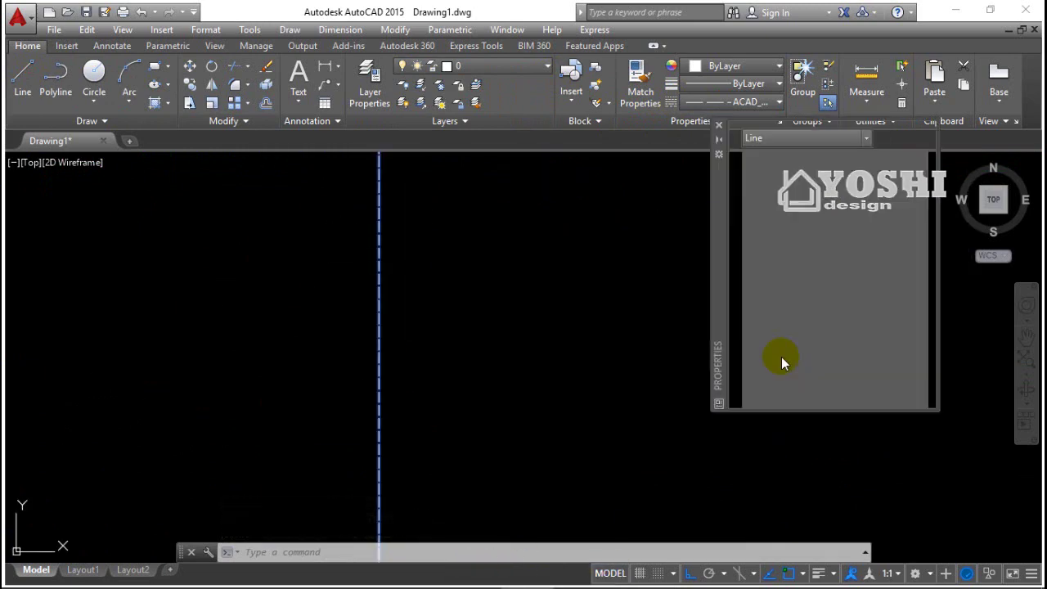
{"action": "scroll", "coordinate": [776, 336], "scroll_direction": "down", "scroll_amount": 3}
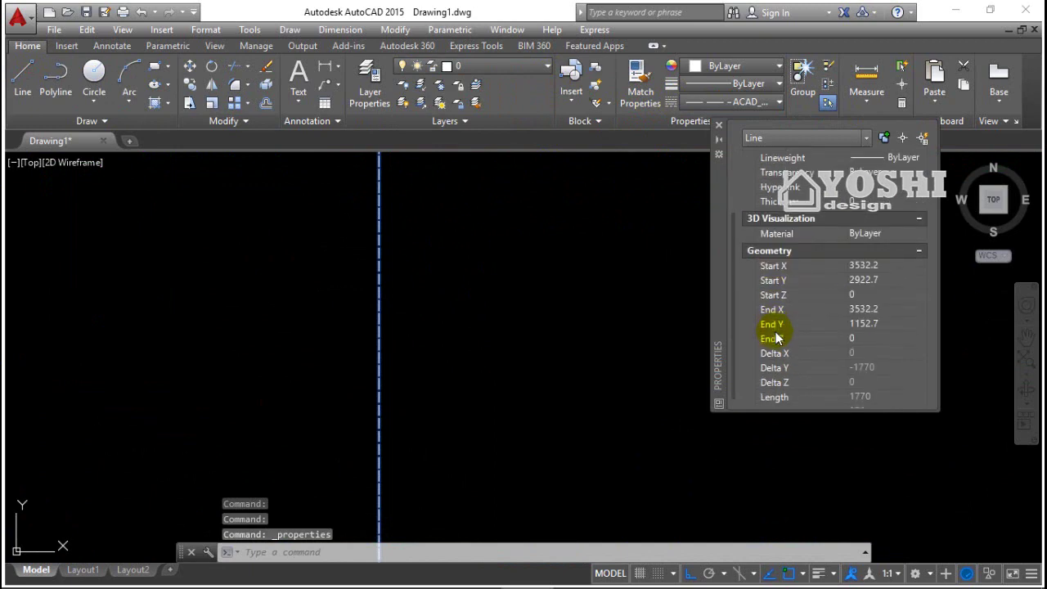
{"action": "scroll", "coordinate": [765, 252], "scroll_direction": "down", "scroll_amount": 1}
{"action": "scroll", "coordinate": [769, 255], "scroll_direction": "up", "scroll_amount": 4}
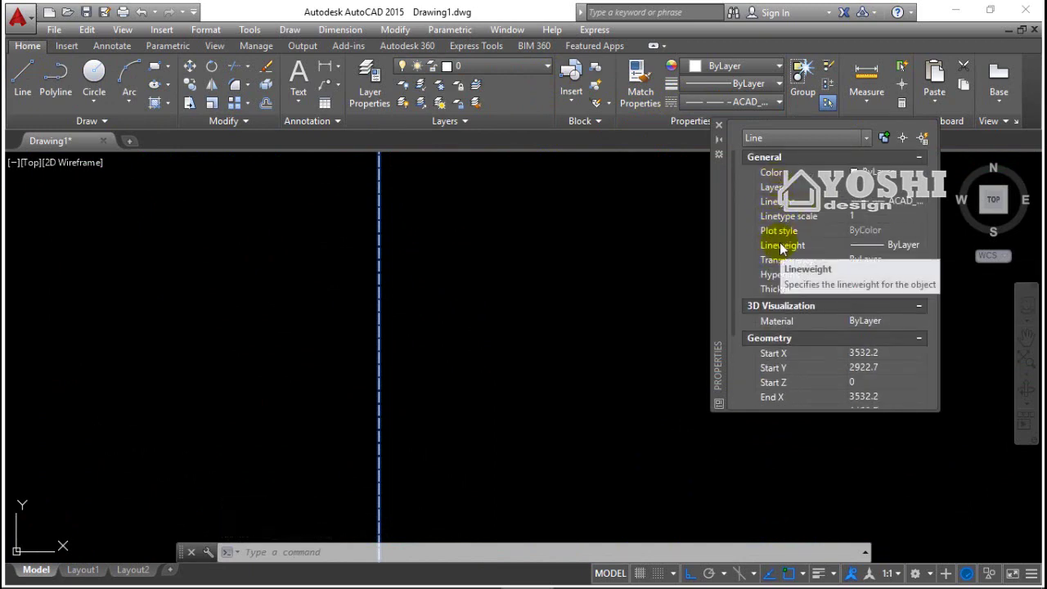
{"action": "left_click", "coordinate": [855, 216]}
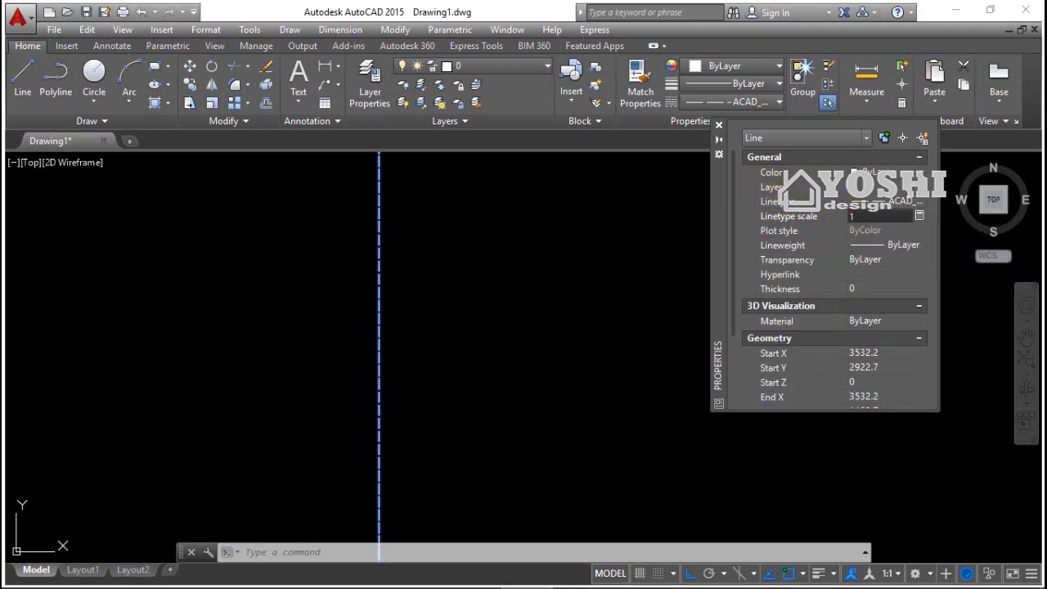
{"action": "scroll", "coordinate": [377, 376], "scroll_direction": "down", "scroll_amount": 2}
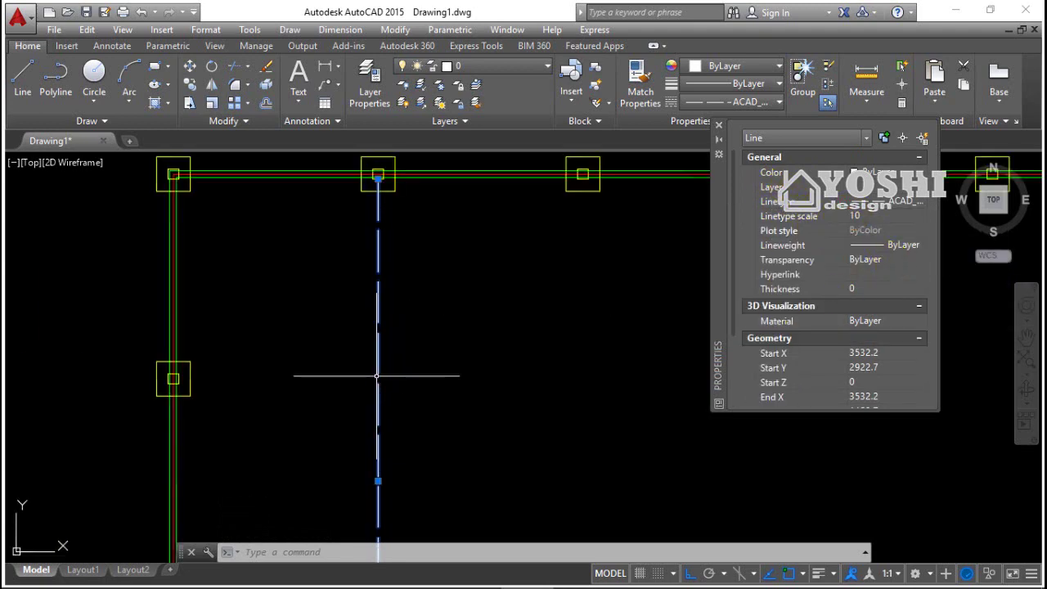
{"action": "left_click", "coordinate": [871, 218]}
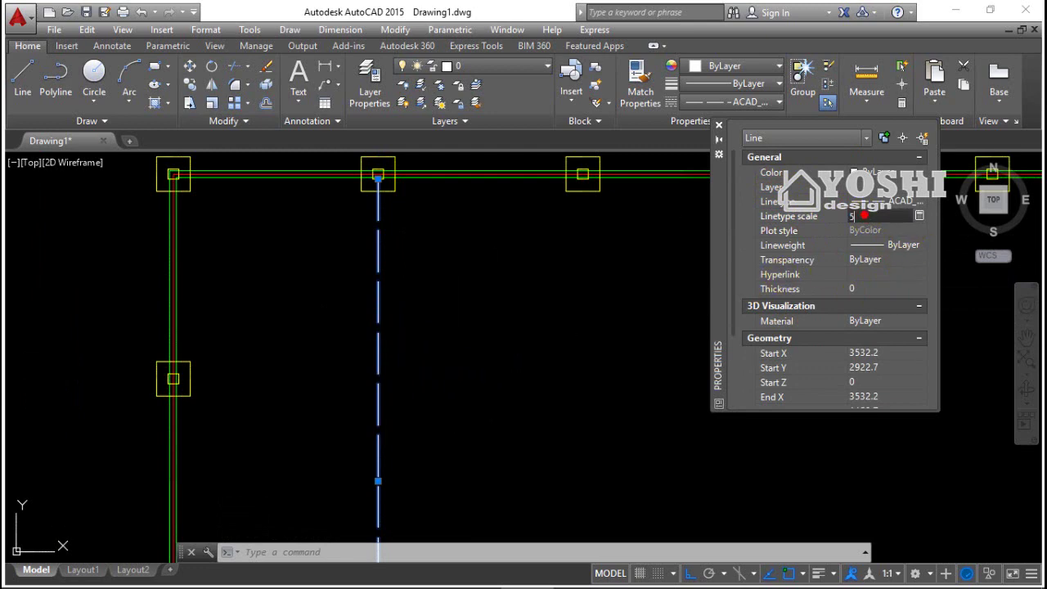
{"action": "key", "text": "Return"}
{"action": "left_click", "coordinate": [719, 126]}
Copy the dashed vertical line horizontally to the other three intermediate footing pairs, spaced 600 apart.
{"action": "scroll", "coordinate": [450, 292], "scroll_direction": "down", "scroll_amount": 4}
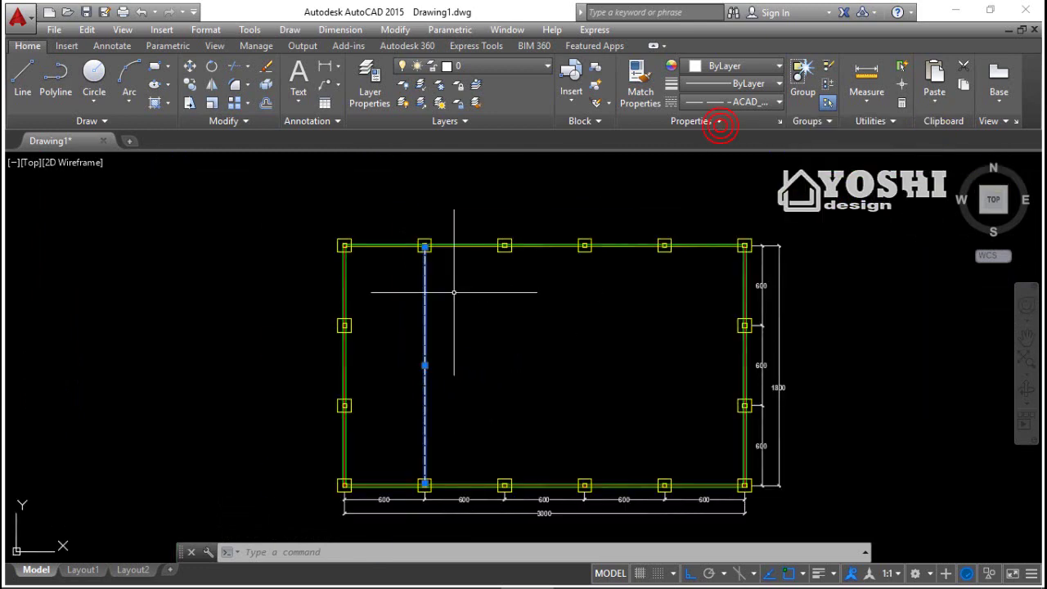
{"action": "left_click", "coordinate": [534, 316]}
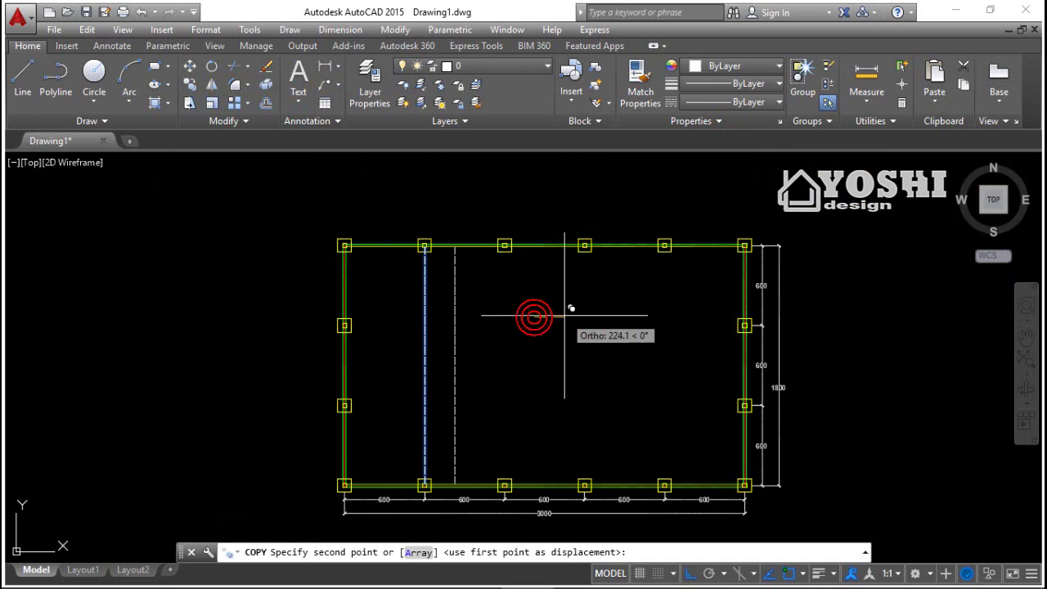
{"action": "key", "text": "Return"}
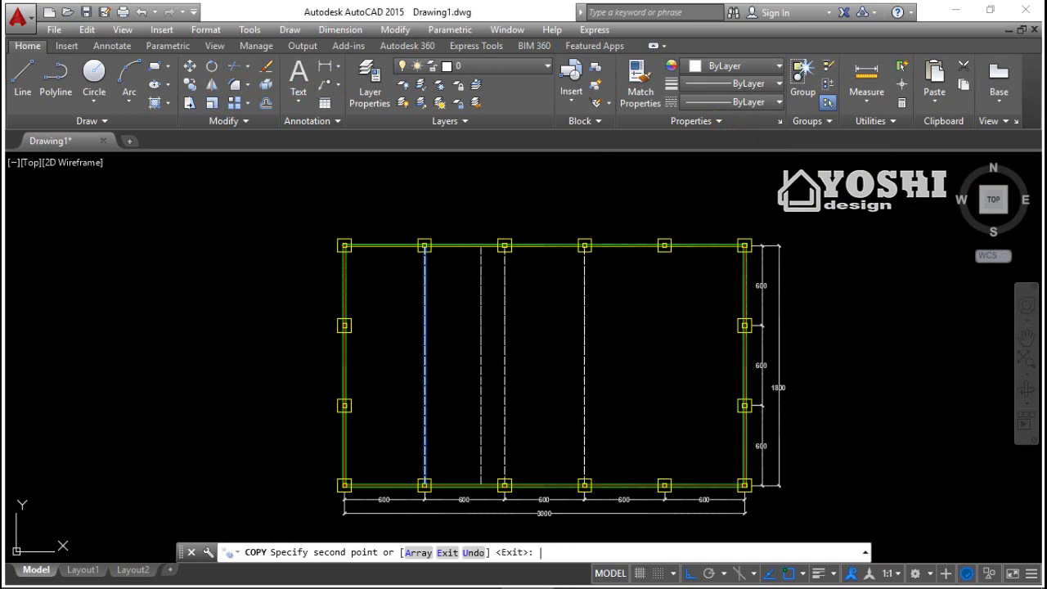
{"action": "key", "text": "Return"}
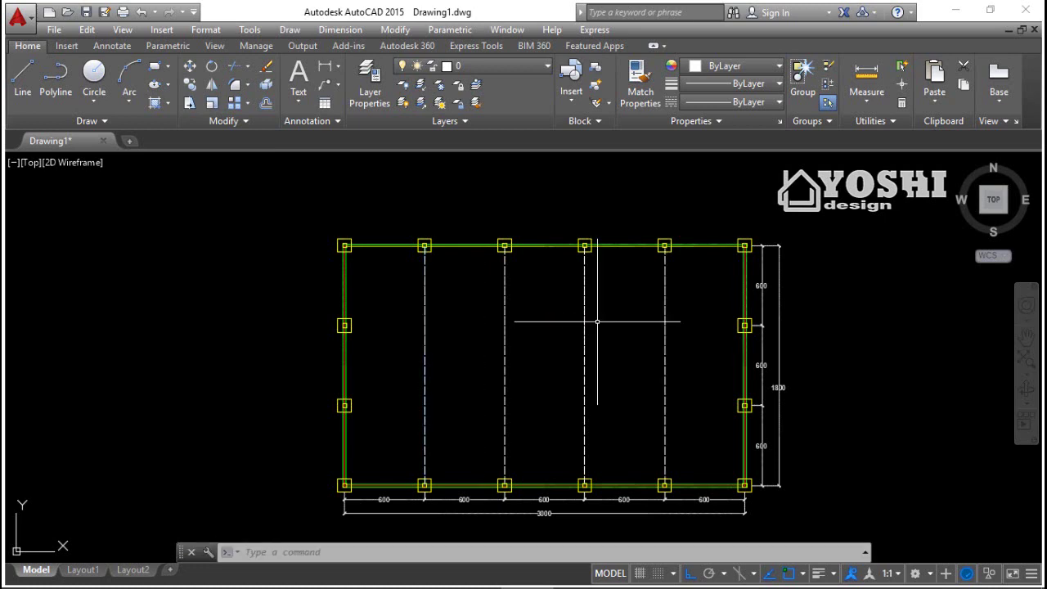
{"action": "middle_click_drag", "start_coordinate": [544, 355], "coordinate": [562, 350]}
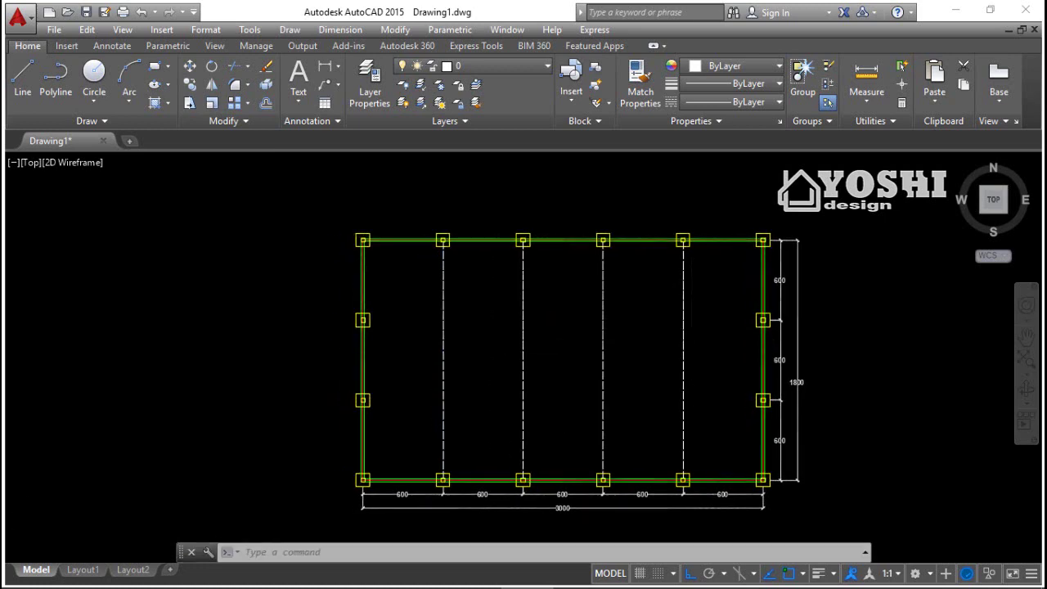
{"action": "scroll", "coordinate": [738, 358], "scroll_direction": "up", "scroll_amount": 4}
{"action": "scroll", "coordinate": [629, 323], "scroll_direction": "down", "scroll_amount": 4}
{"action": "scroll", "coordinate": [620, 304], "scroll_direction": "up", "scroll_amount": 2}
{"action": "scroll", "coordinate": [620, 310], "scroll_direction": "down", "scroll_amount": 2}
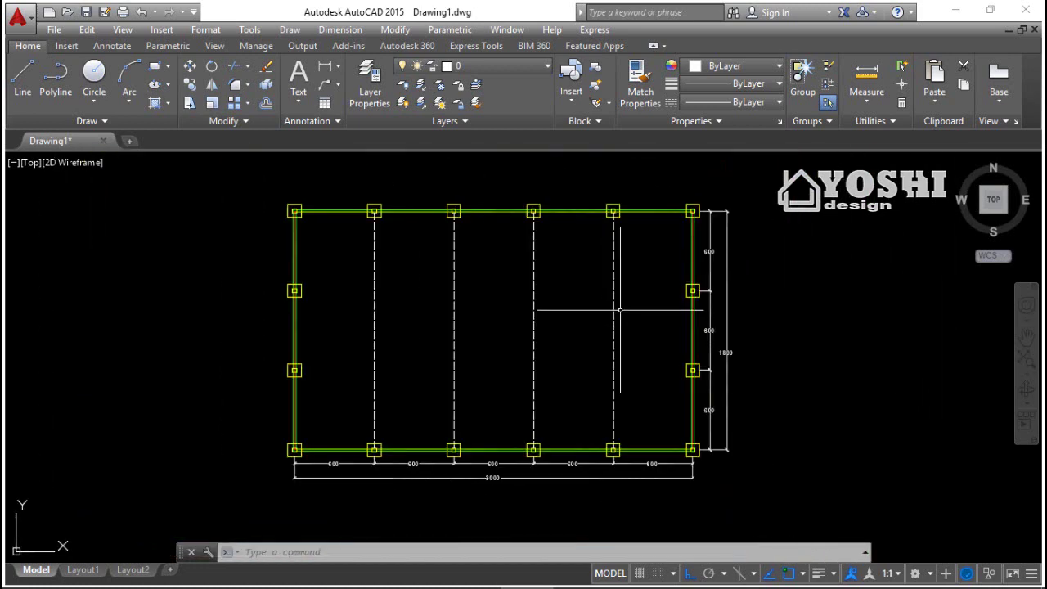
{"action": "scroll", "coordinate": [621, 310], "scroll_direction": "up", "scroll_amount": 2}
{"action": "scroll", "coordinate": [603, 315], "scroll_direction": "down", "scroll_amount": 2}
{"action": "left_click", "coordinate": [627, 305]}
{"action": "left_click", "coordinate": [360, 314]}
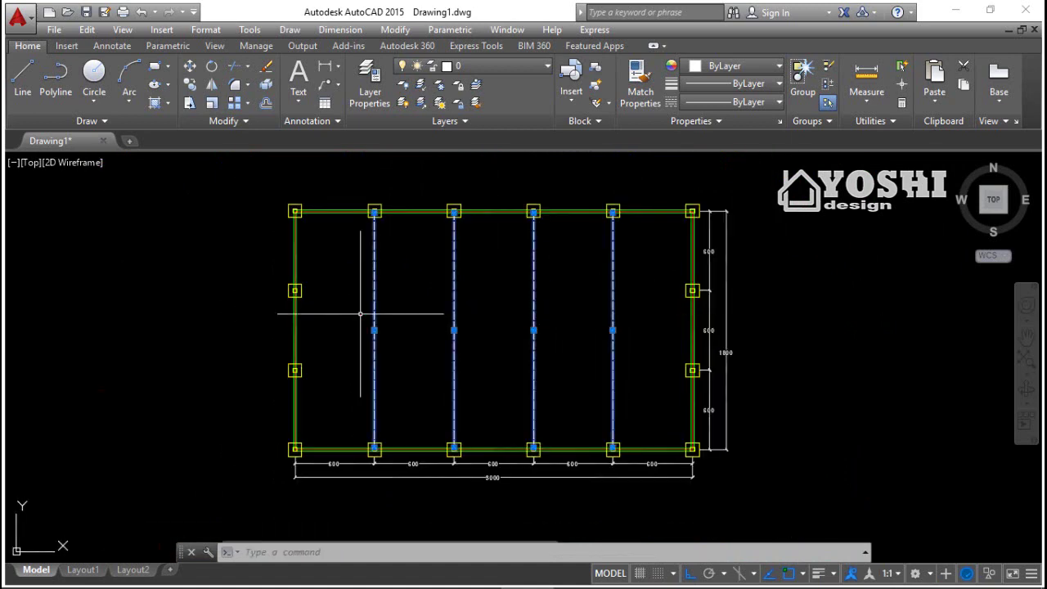
{"action": "left_click", "coordinate": [189, 85]}
{"action": "key", "text": "Escape"}
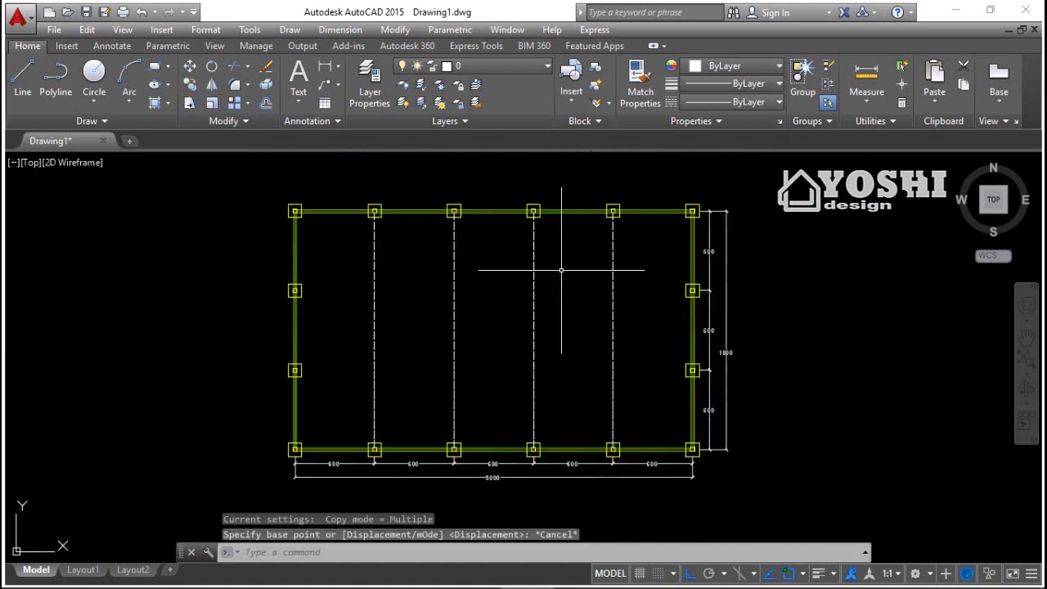
Start the Rectangle command and make the tapak layer current.
{"action": "mouse_move", "coordinate": [560, 272]}
{"action": "middle_mouse_down"}
{"action": "mouse_move", "coordinate": [485, 271]}
{"action": "mouse_move", "coordinate": [513, 292]}
{"action": "middle_mouse_up"}
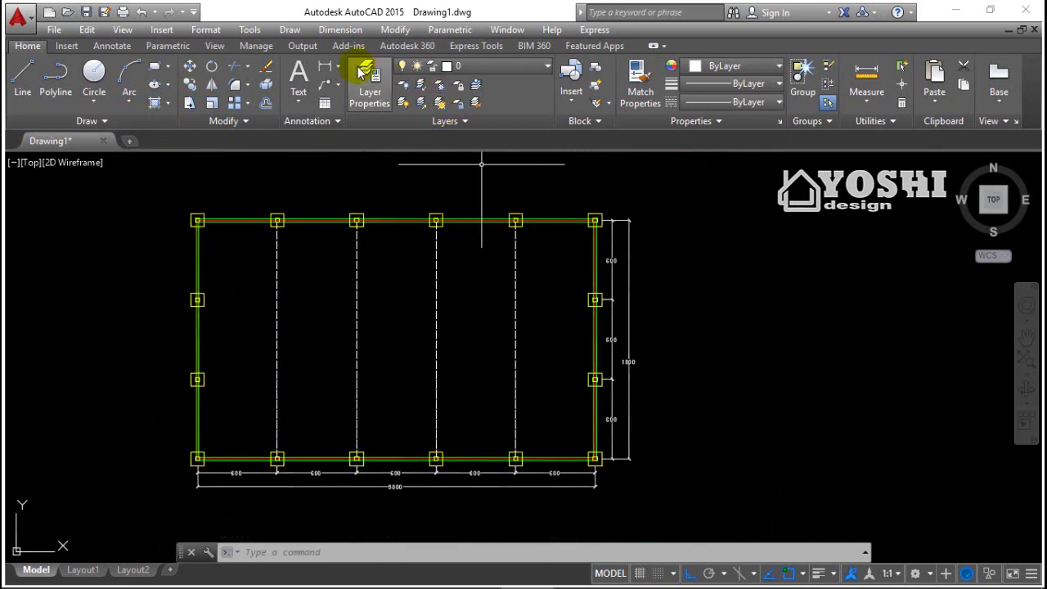
{"action": "left_click", "coordinate": [167, 67]}
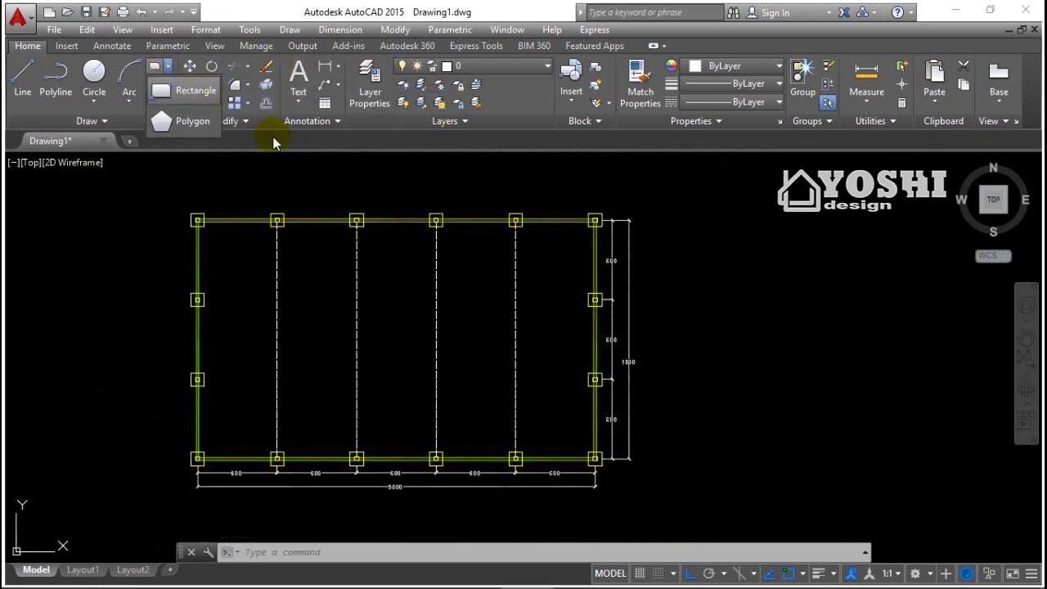
{"action": "left_click", "coordinate": [193, 90]}
{"action": "middle_click_drag", "start_coordinate": [834, 284], "coordinate": [751, 286]}
{"action": "left_click", "coordinate": [495, 65]}
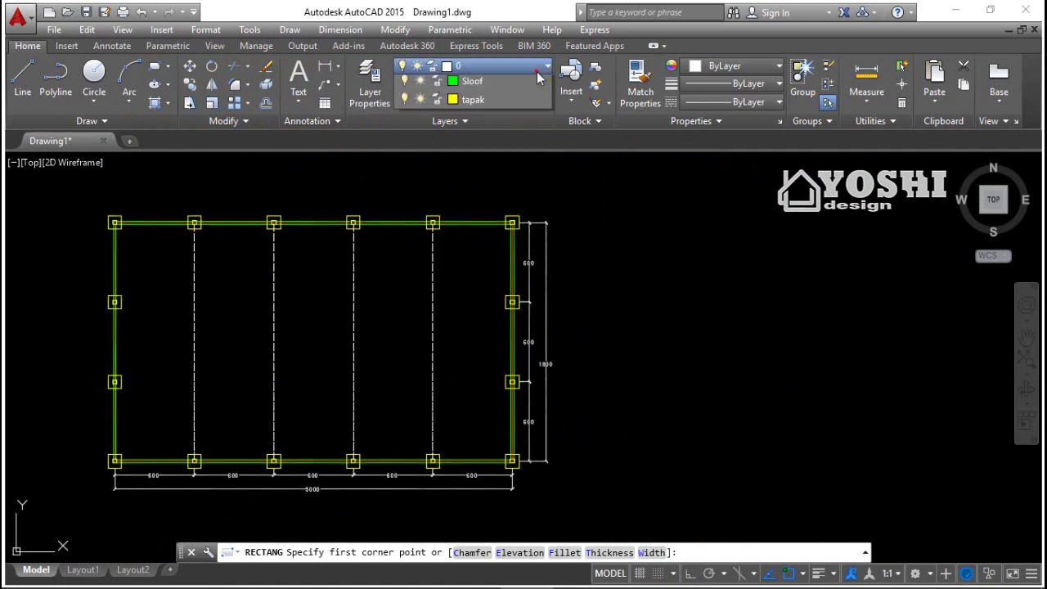
{"action": "left_click", "coordinate": [499, 175]}
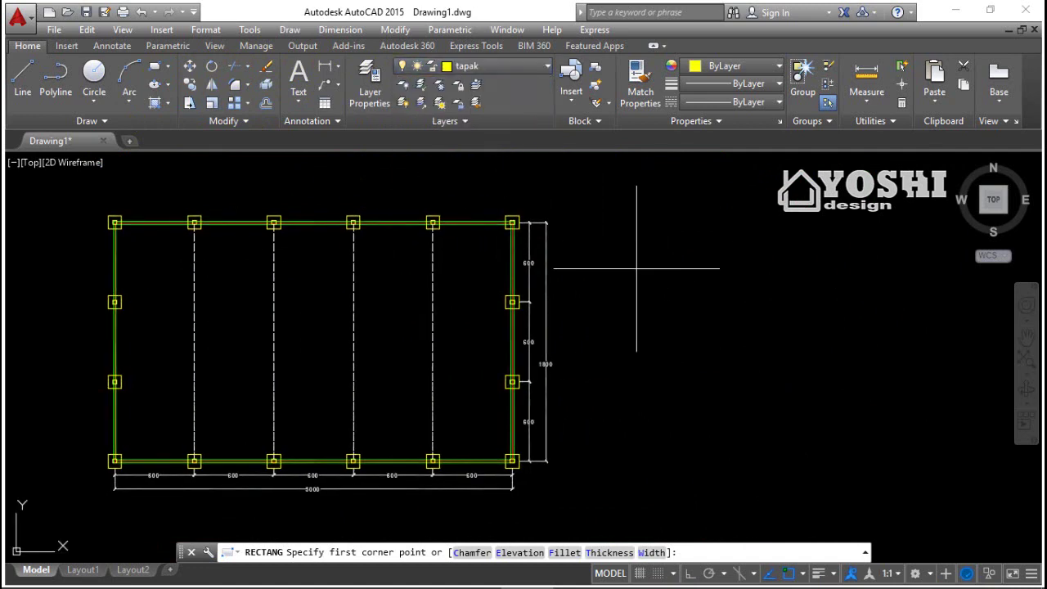
{"action": "middle_click_drag", "start_coordinate": [635, 205], "coordinate": [570, 226]}
{"action": "left_click", "coordinate": [571, 332]}
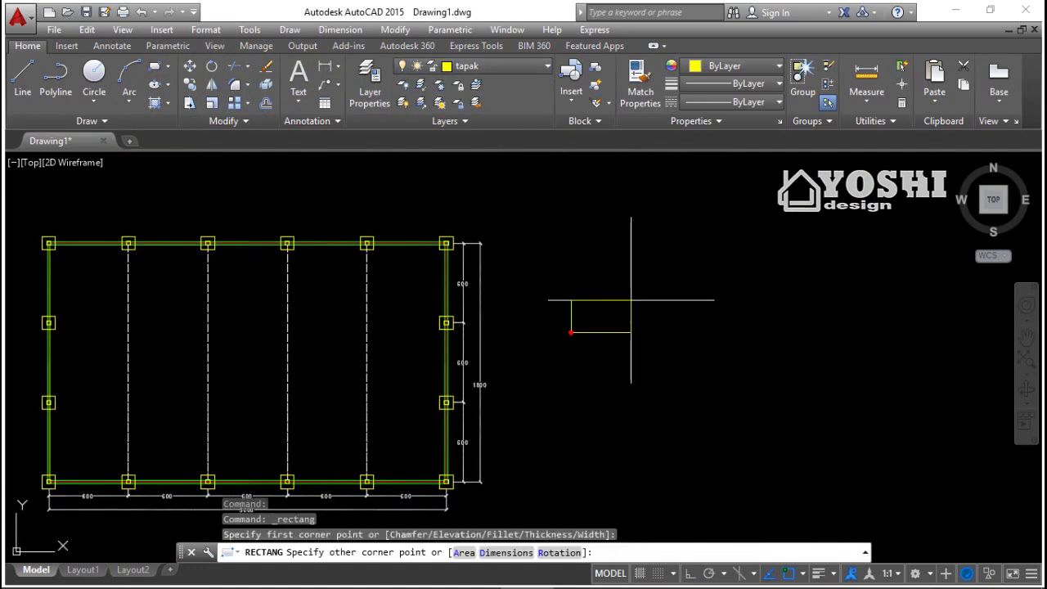
{"action": "type", "text": "d"}
{"action": "key", "text": "Return"}
{"action": "type", "text": "30"}
{"action": "key", "text": "Return"}
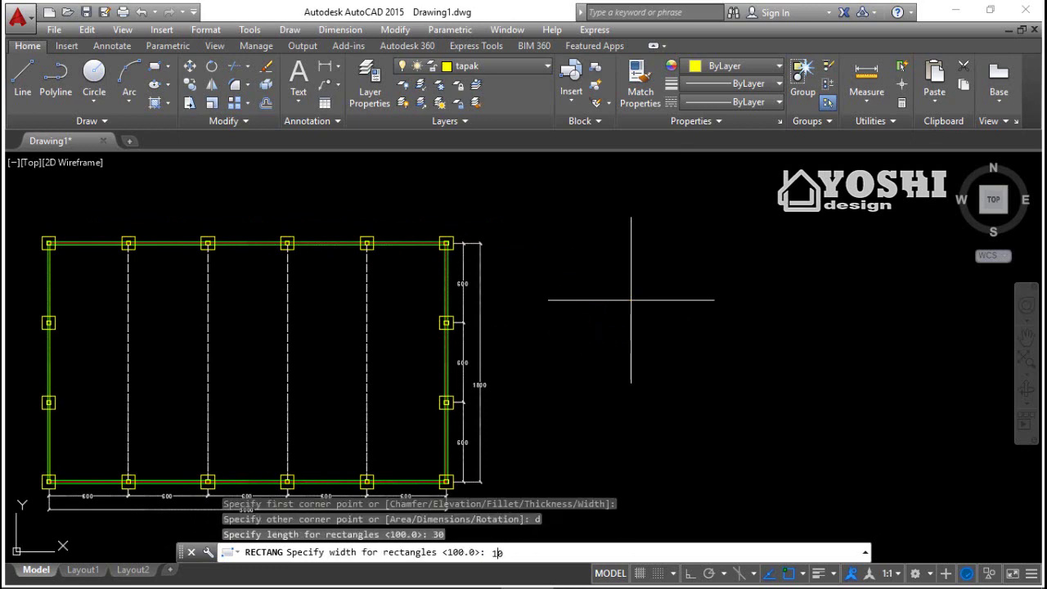
{"action": "type", "text": "100"}
{"action": "key", "text": "Return"}
{"action": "key", "text": "Escape"}
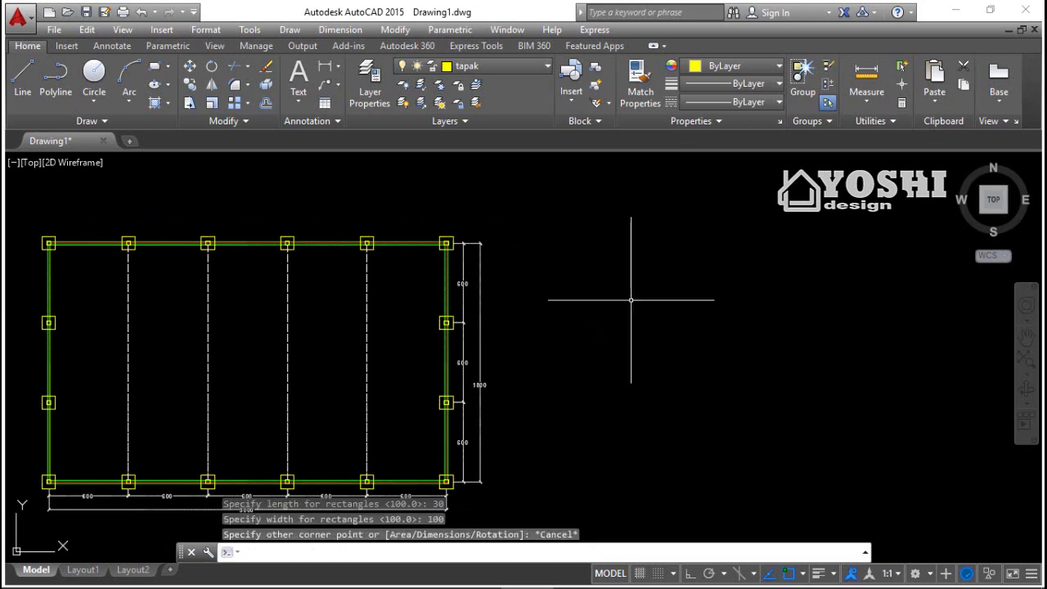
Draw a rectangle with length 100 and width 30 in the empty area beside the foundation plan.
{"action": "left_click", "coordinate": [153, 66]}
{"action": "left_click", "coordinate": [565, 389]}
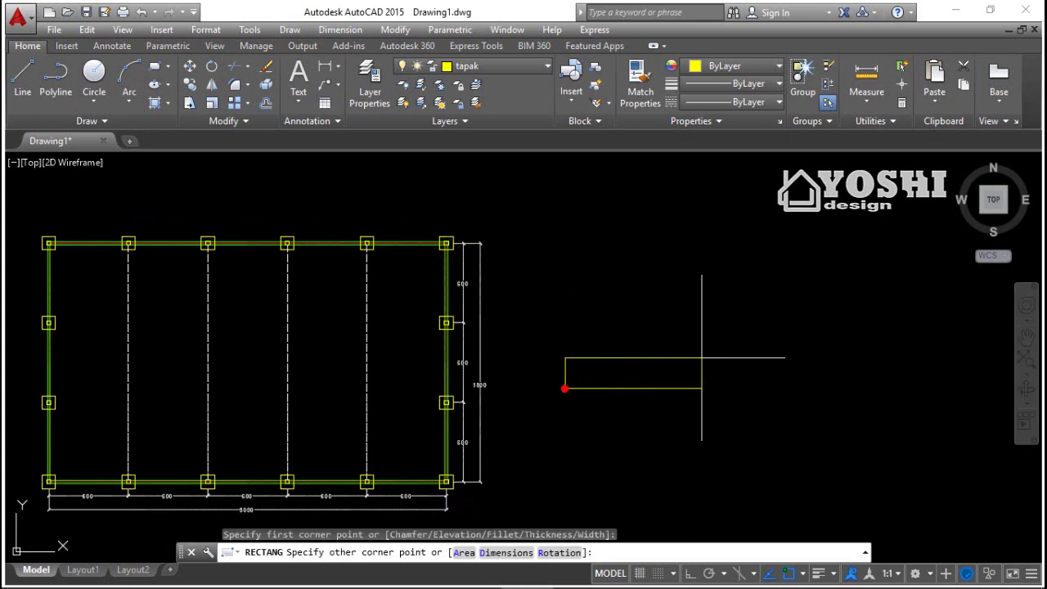
{"action": "type", "text": "d"}
{"action": "key", "text": "Return"}
{"action": "type", "text": "100"}
{"action": "key", "text": "Return"}
{"action": "type", "text": "30"}
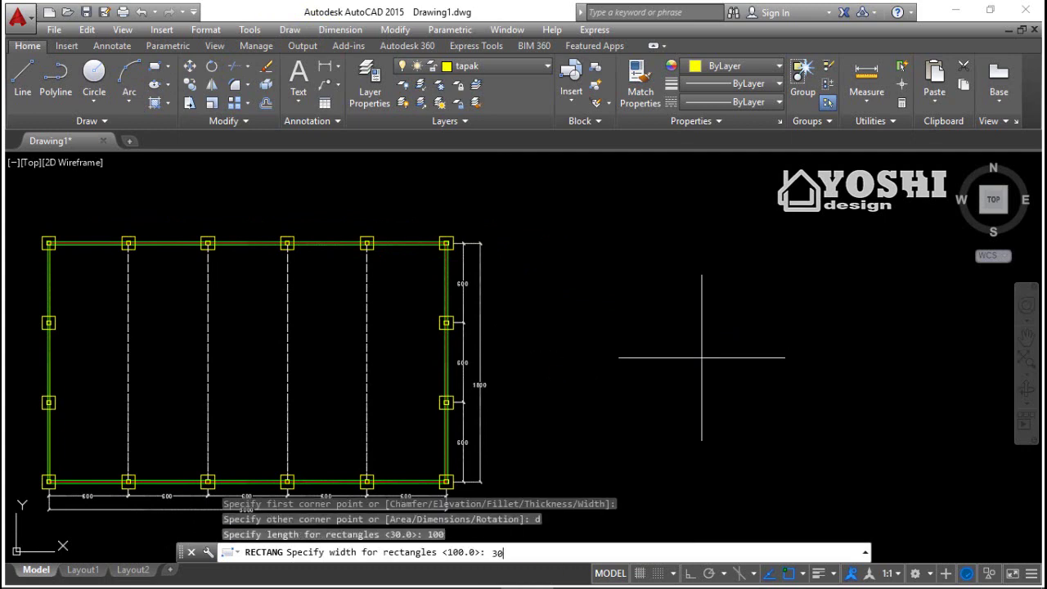
{"action": "key", "text": "Return"}
{"action": "scroll", "coordinate": [562, 374], "scroll_direction": "up", "scroll_amount": 8}
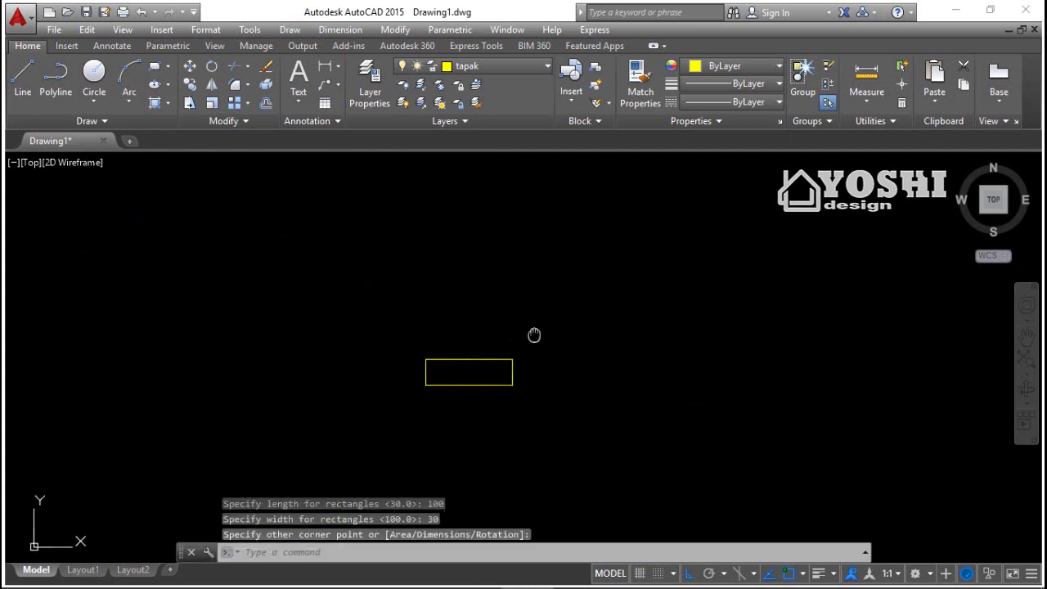
Draw an upright rectangle with length 30 and width 130 to the right of the 100 by 30 rectangle.
{"action": "left_click", "coordinate": [170, 72]}
{"action": "left_click", "coordinate": [649, 420]}
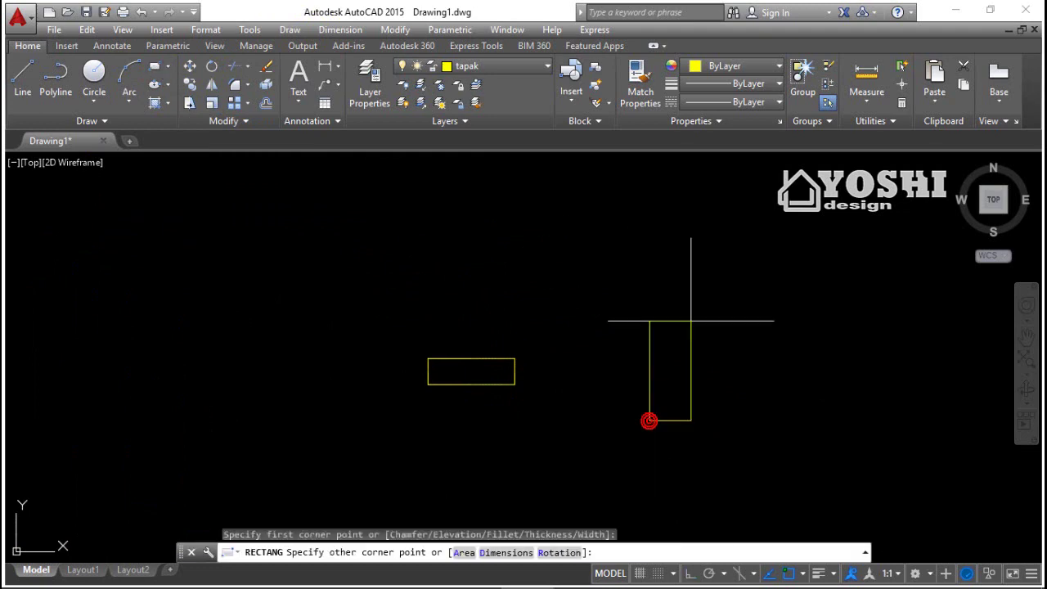
{"action": "type", "text": "d"}
{"action": "key", "text": "Return"}
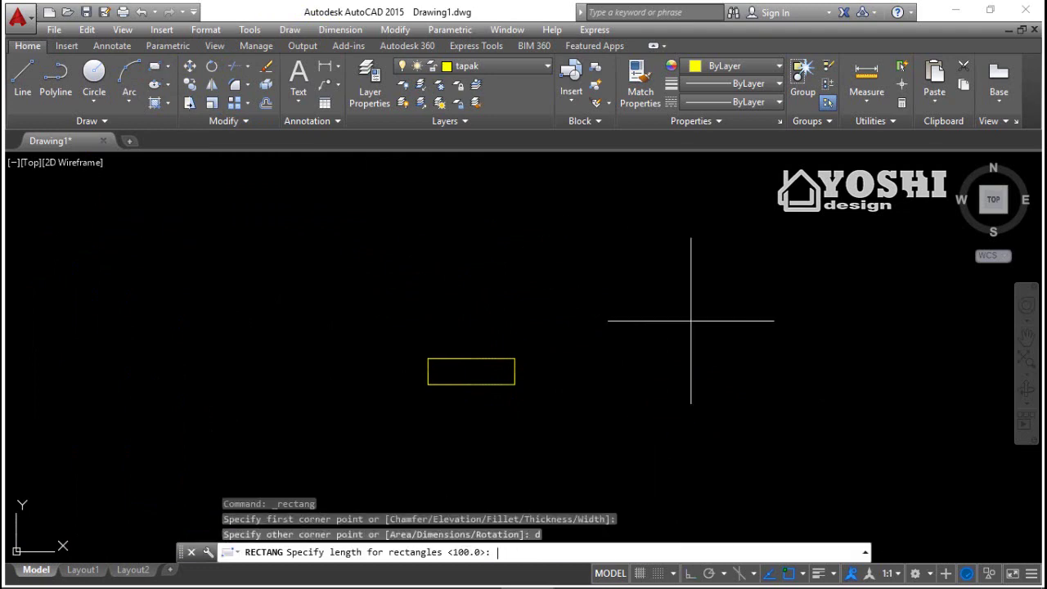
{"action": "type", "text": "30"}
{"action": "key", "text": "Return"}
{"action": "type", "text": "130"}
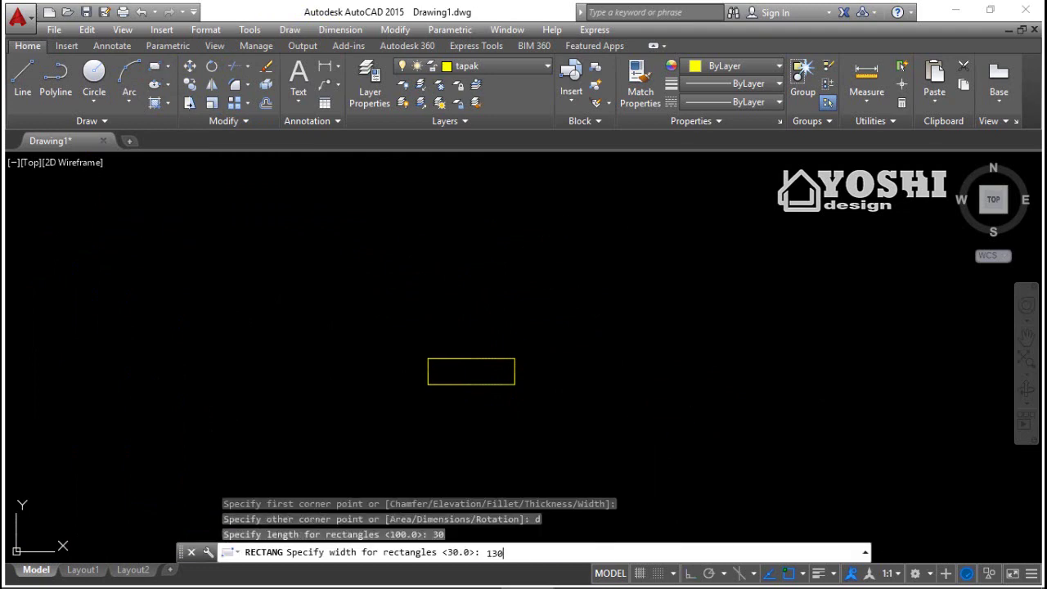
{"action": "key", "text": "Return"}
{"action": "left_click", "coordinate": [662, 316]}
Place the upright 30 by 130 rectangle and move its bottom midpoint onto the top-edge midpoint of the 100 by 30 footing.
{"action": "left_click", "coordinate": [709, 283]}
{"action": "left_click", "coordinate": [669, 314]}
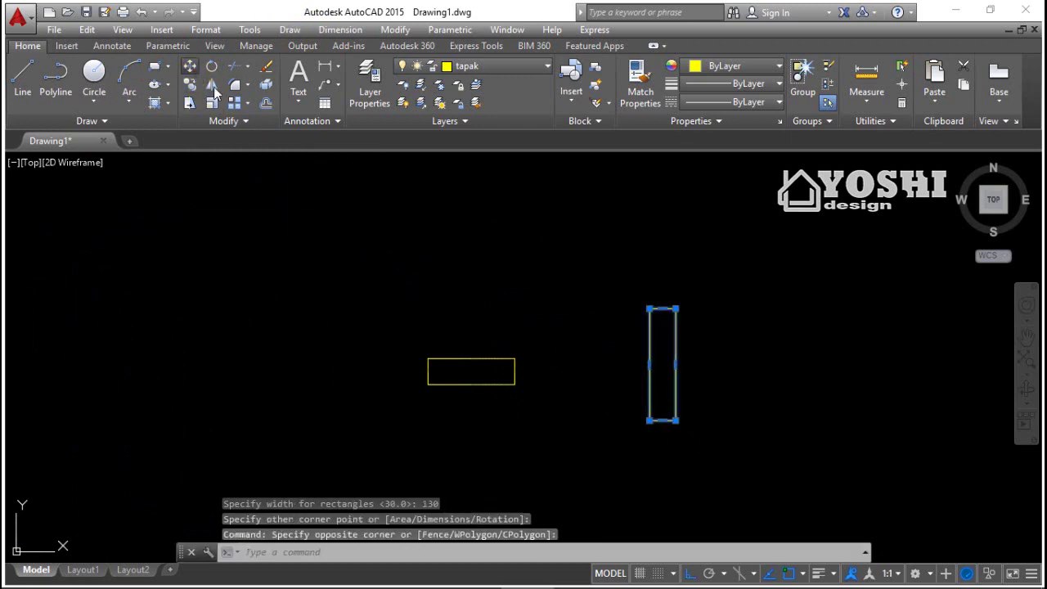
{"action": "left_click", "coordinate": [189, 66]}
{"action": "left_click", "coordinate": [663, 421]}
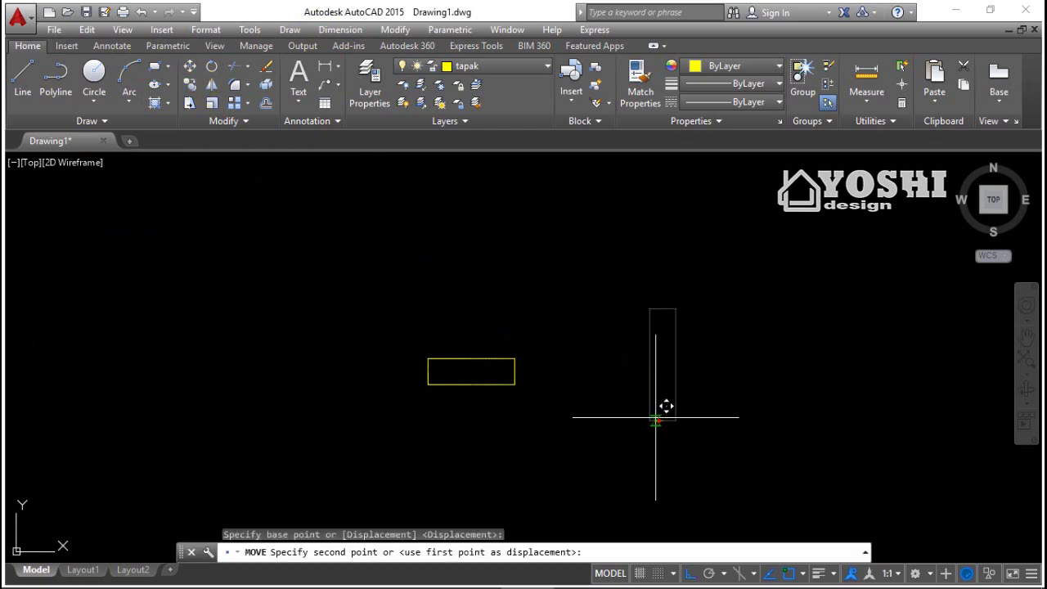
{"action": "left_click", "coordinate": [470, 358]}
{"action": "scroll", "coordinate": [471, 359], "scroll_direction": "up", "scroll_amount": 2}
{"action": "scroll", "coordinate": [521, 370], "scroll_direction": "down", "scroll_amount": 2}
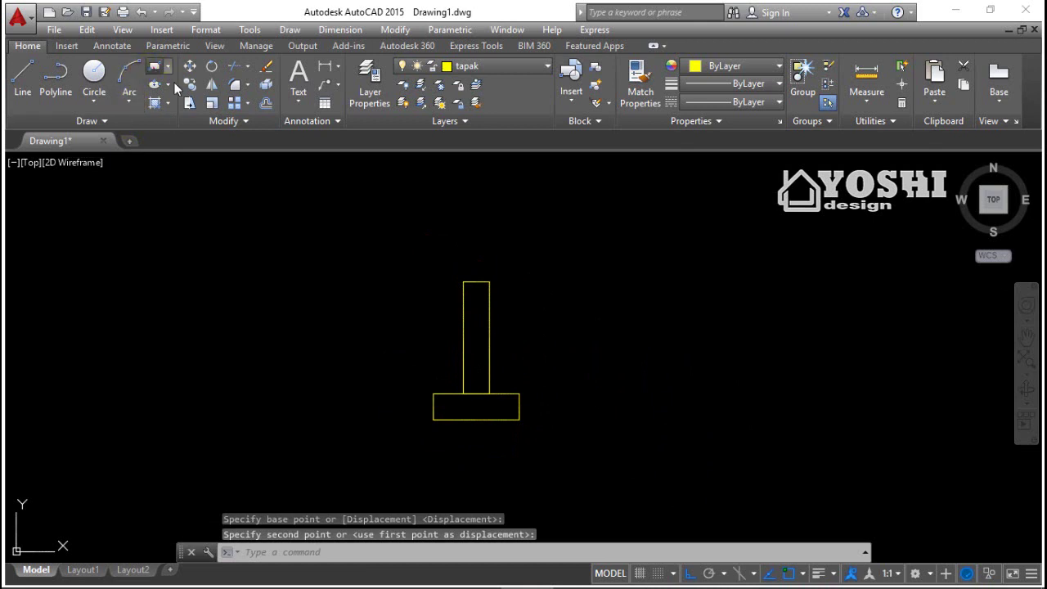
Draw a horizontal rectangle with length 150 and width 30 to the right of the column.
{"action": "left_click", "coordinate": [154, 66]}
{"action": "left_click", "coordinate": [556, 339]}
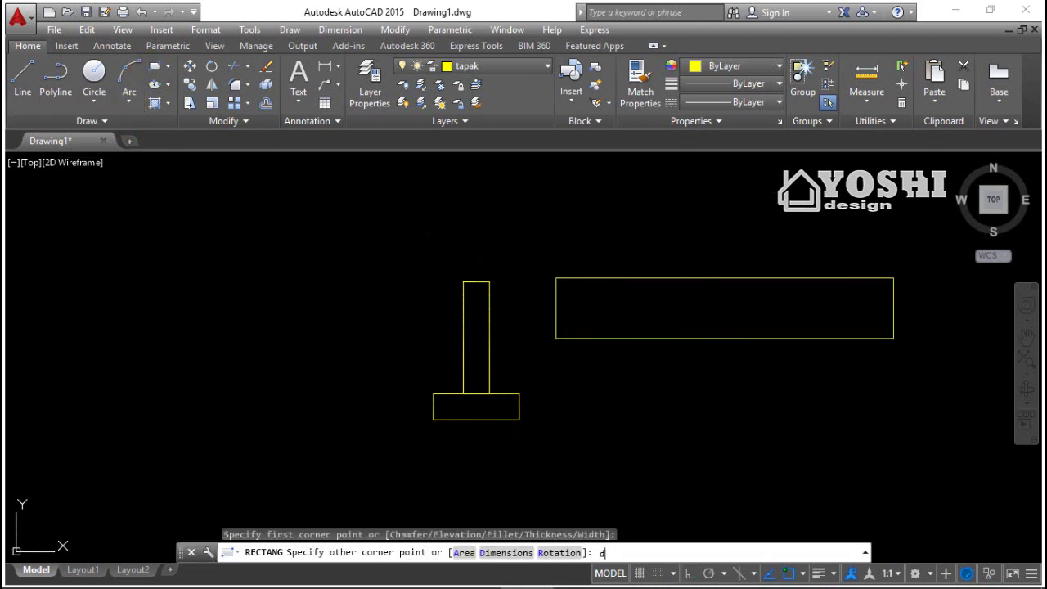
{"action": "key", "text": "Return"}
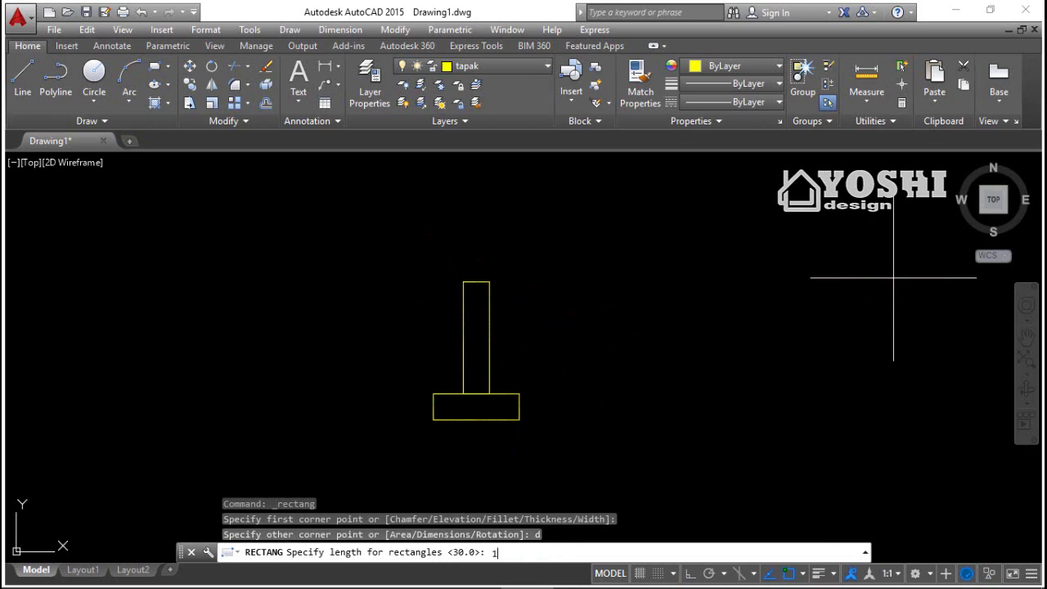
{"action": "key", "text": "Return"}
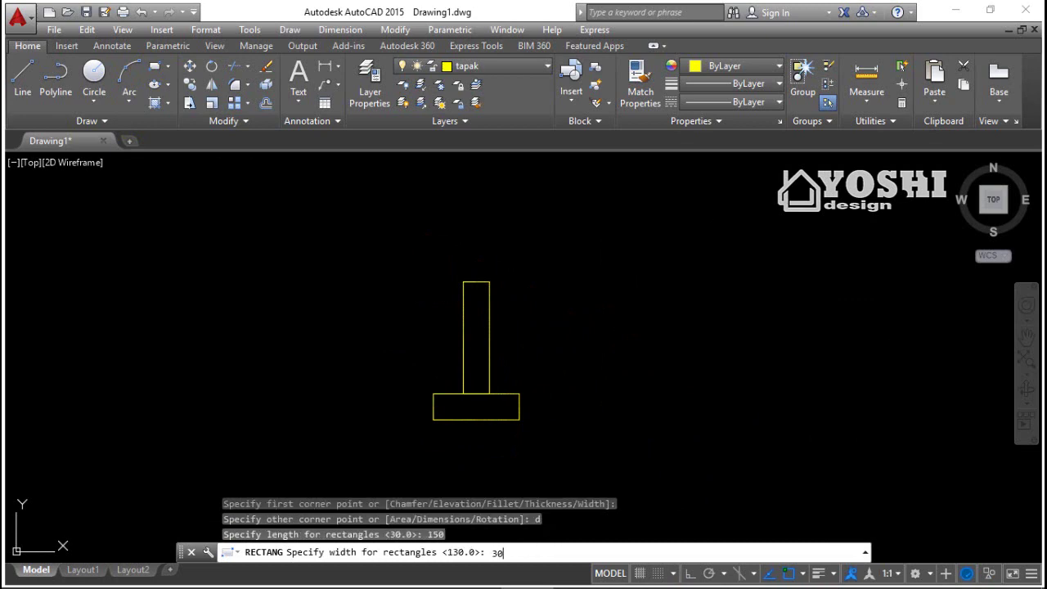
{"action": "type", "text": "30"}
{"action": "key", "text": "Return"}
{"action": "left_click", "coordinate": [769, 274]}
Move the 150 by 30 rectangle by its top midpoint onto the midpoint of the column's top edge.
{"action": "left_click_drag", "start_coordinate": [767, 264], "coordinate": [550, 483]}
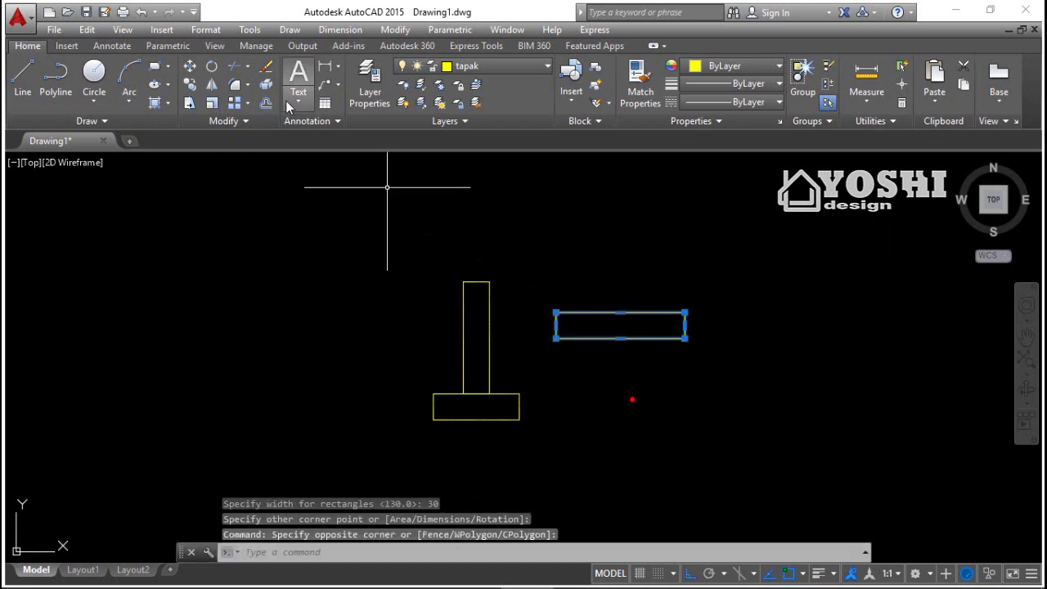
{"action": "left_click", "coordinate": [196, 71]}
{"action": "left_click", "coordinate": [621, 311]}
{"action": "left_click", "coordinate": [476, 283]}
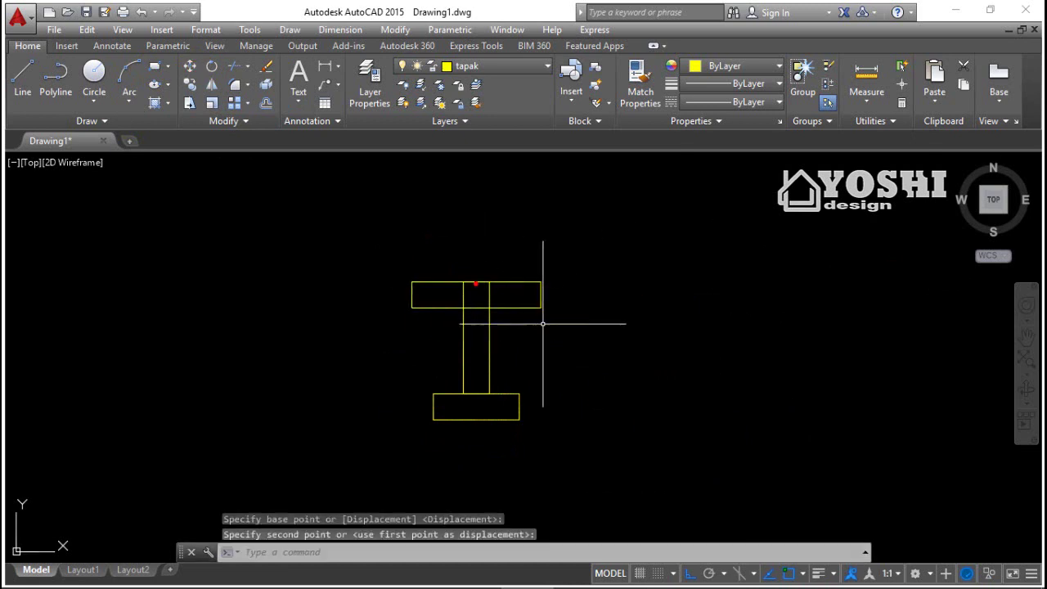
Stretch the column rectangle's bottom edge down to the bottom edge of the footing.
{"action": "scroll", "coordinate": [543, 324], "scroll_direction": "up", "scroll_amount": 2}
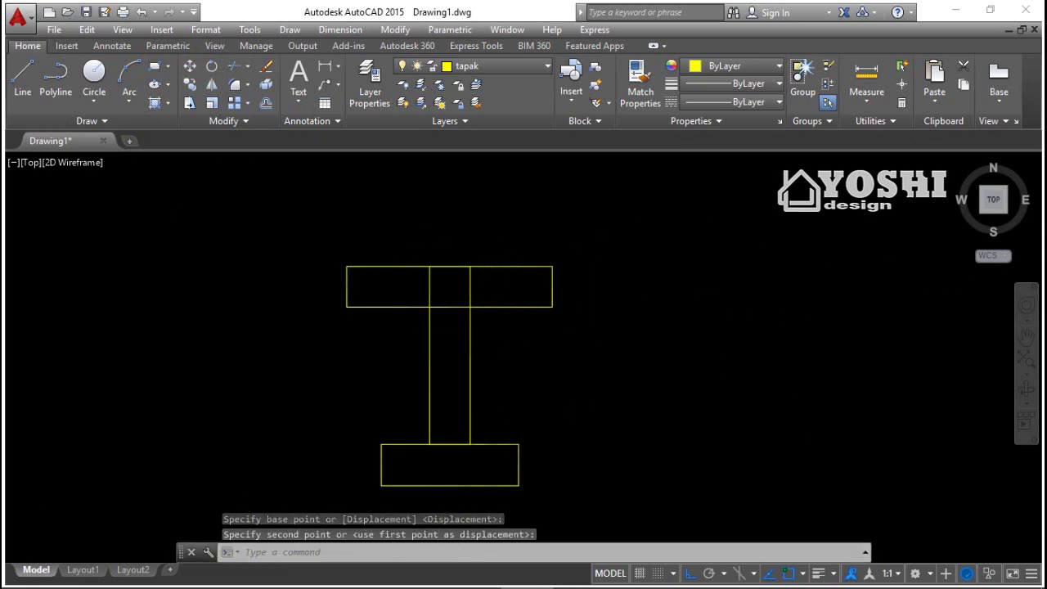
{"action": "mouse_move", "coordinate": [500, 318]}
{"action": "middle_mouse_down"}
{"action": "mouse_move", "coordinate": [537, 328]}
{"action": "mouse_move", "coordinate": [540, 304]}
{"action": "middle_mouse_up"}
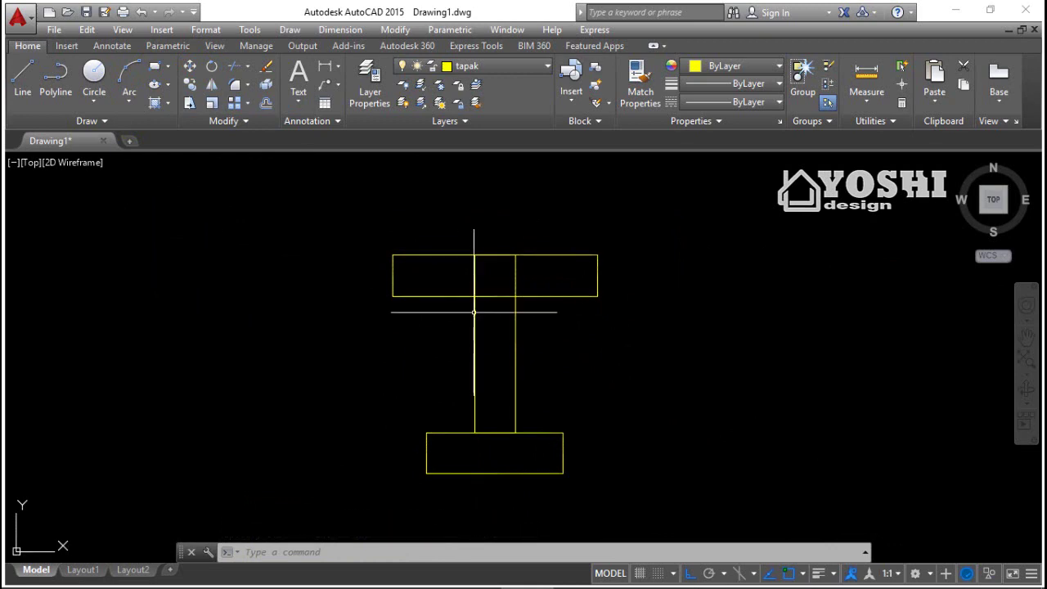
{"action": "middle_click_drag", "start_coordinate": [499, 396], "coordinate": [514, 371]}
{"action": "left_click", "coordinate": [549, 359]}
{"action": "left_click", "coordinate": [515, 372]}
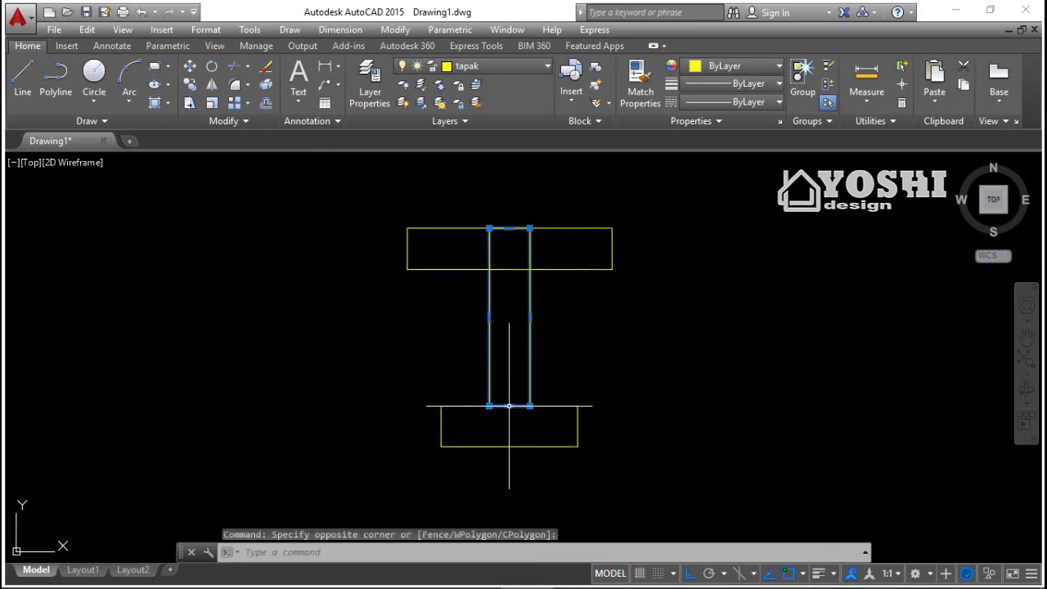
{"action": "left_click", "coordinate": [509, 406]}
{"action": "mouse_move", "coordinate": [546, 283]}
{"action": "middle_mouse_down"}
{"action": "mouse_move", "coordinate": [550, 325]}
{"action": "mouse_move", "coordinate": [556, 297]}
{"action": "middle_mouse_up"}
{"action": "key", "text": "Escape"}
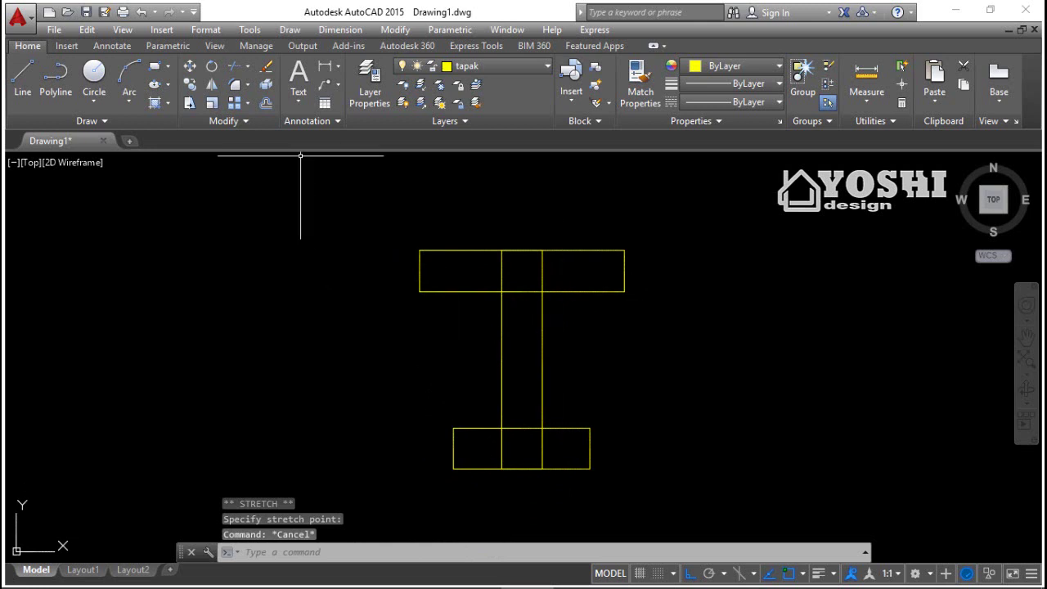
Offset the footing, column and top beam rectangles inward by 5.
{"action": "left_click", "coordinate": [266, 102]}
{"action": "scroll", "coordinate": [409, 390], "scroll_direction": "up", "scroll_amount": 2}
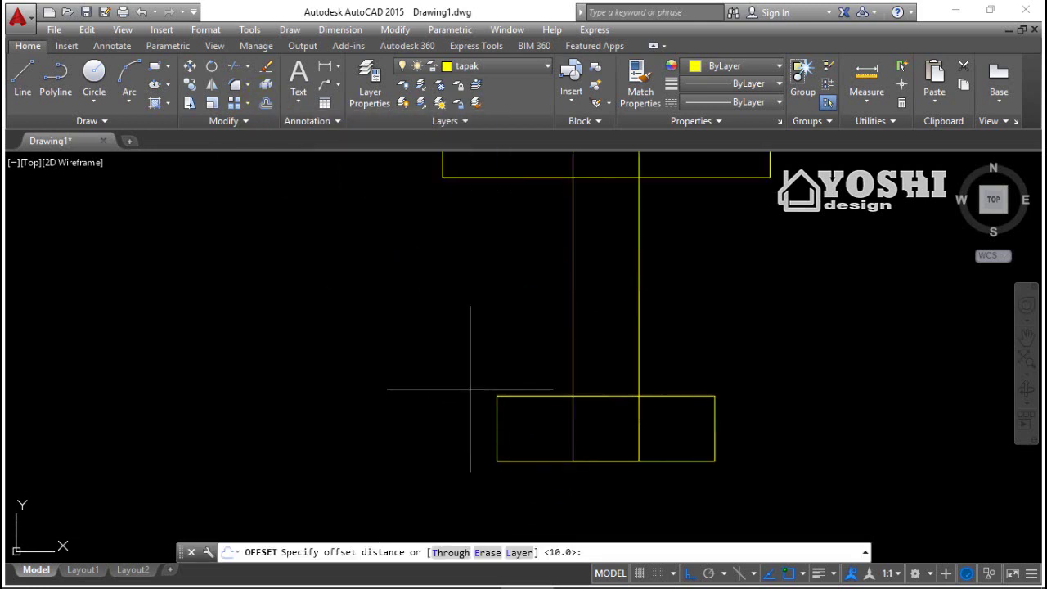
{"action": "key", "text": "Return"}
{"action": "left_click", "coordinate": [496, 421]}
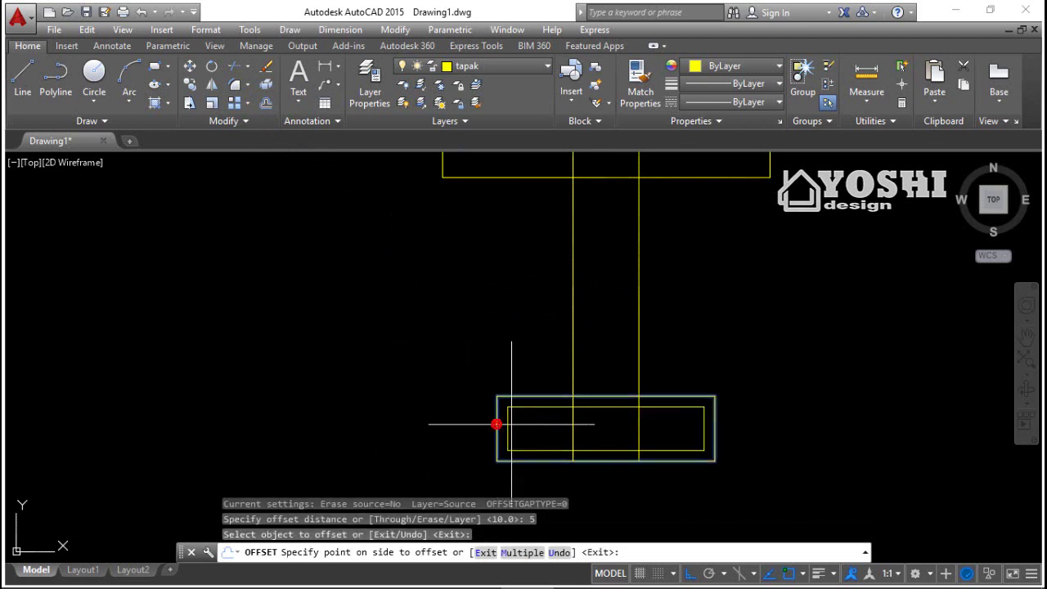
{"action": "left_click", "coordinate": [511, 424]}
{"action": "left_click", "coordinate": [572, 374]}
{"action": "left_click", "coordinate": [590, 368]}
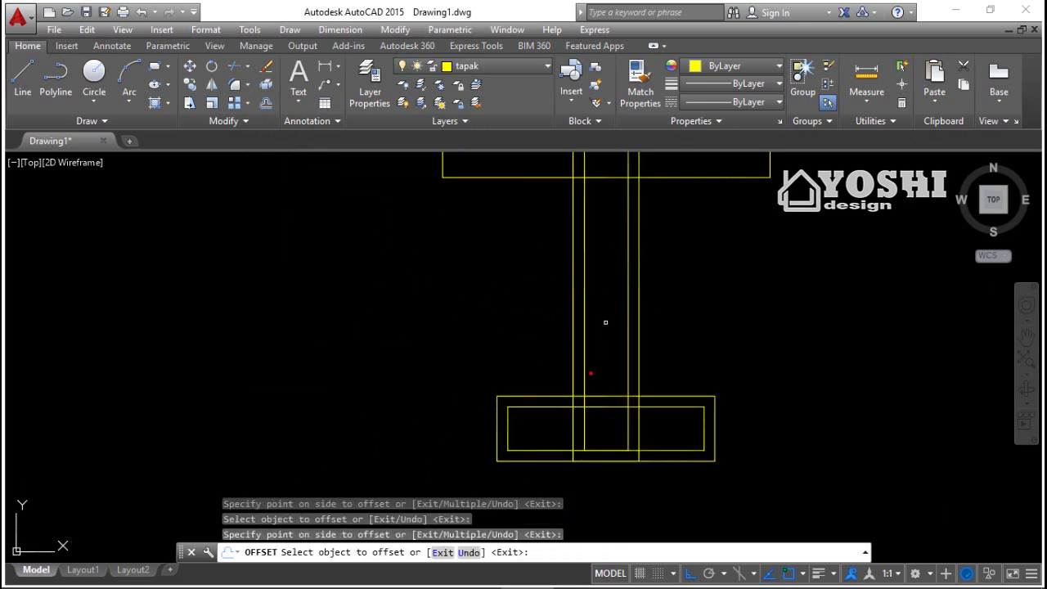
{"action": "middle_click_drag", "start_coordinate": [606, 322], "coordinate": [606, 401]}
{"action": "left_click", "coordinate": [696, 255]}
{"action": "left_click", "coordinate": [699, 237]}
{"action": "scroll", "coordinate": [674, 241], "scroll_direction": "down", "scroll_amount": 4}
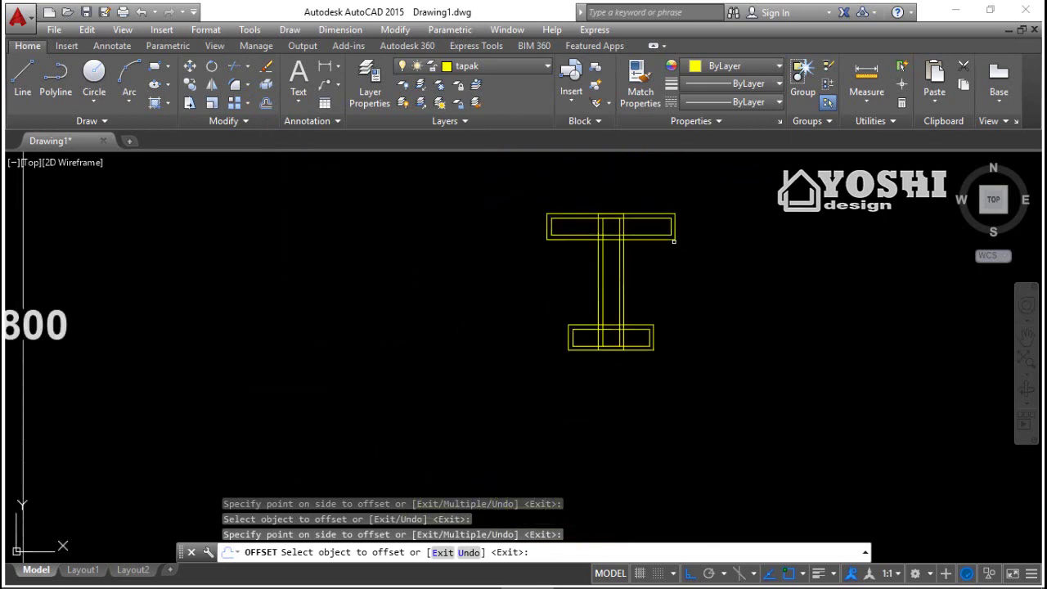
{"action": "key", "text": "Escape"}
Fillet the lower-left corner of the footing's inner rectangle with a radius of 0.6.
{"action": "scroll", "coordinate": [573, 328], "scroll_direction": "up", "scroll_amount": 4}
{"action": "scroll", "coordinate": [561, 351], "scroll_direction": "up", "scroll_amount": 4}
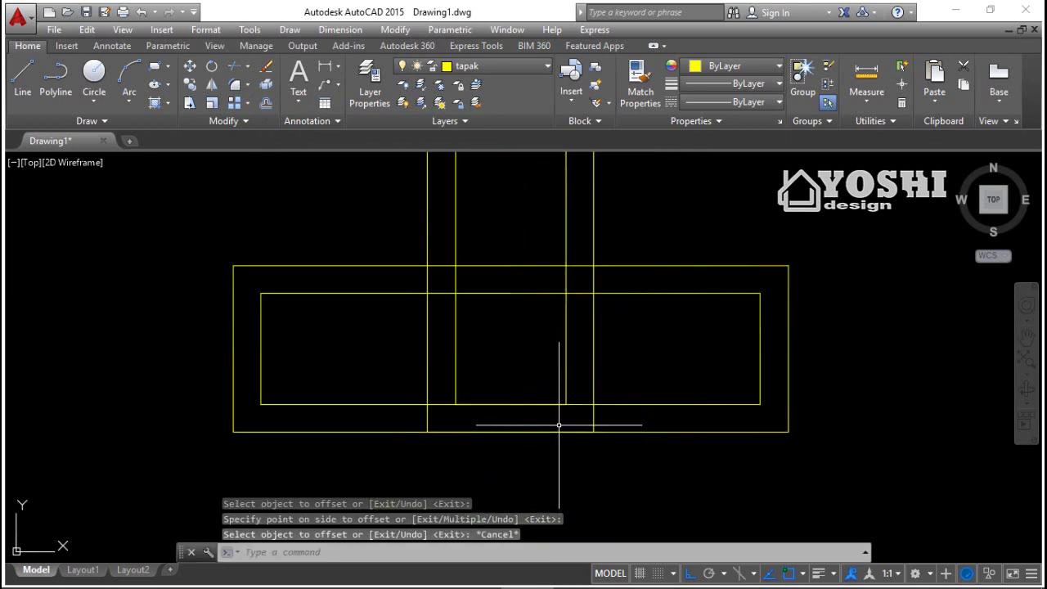
{"action": "type", "text": "F"}
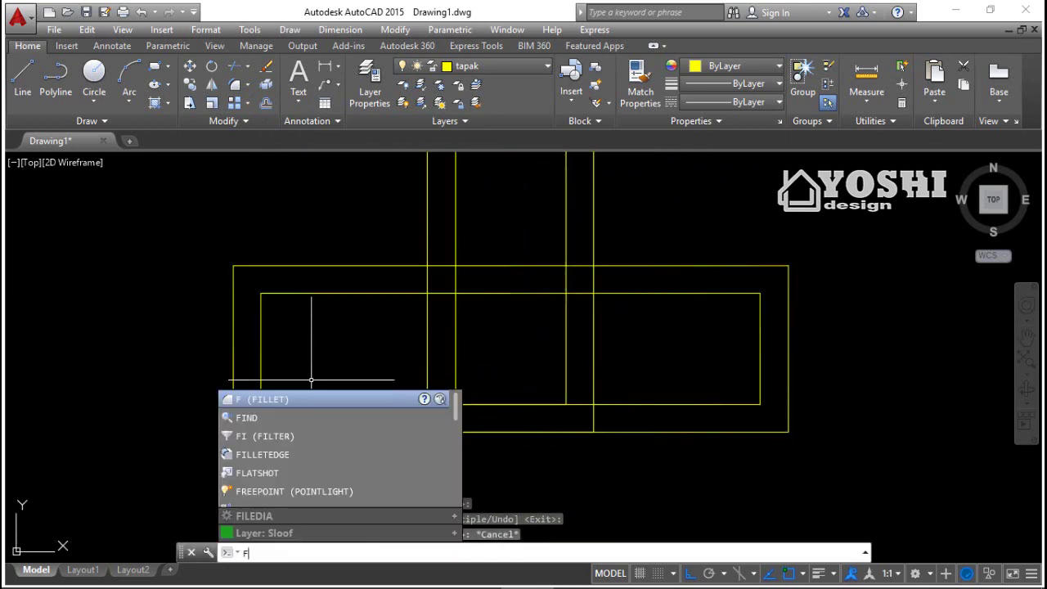
{"action": "key", "text": "Return"}
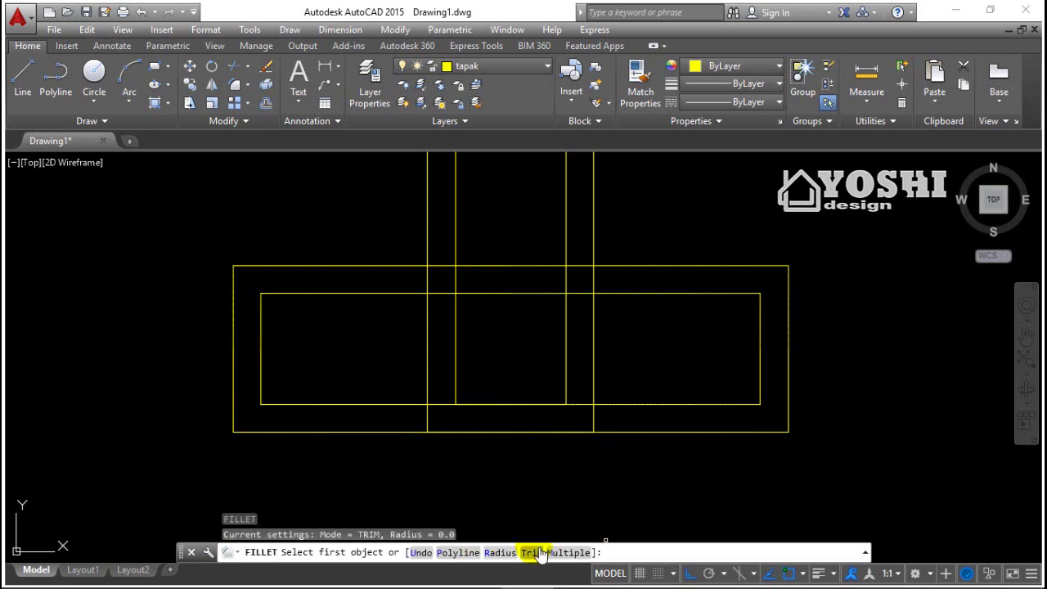
{"action": "left_click", "coordinate": [500, 553]}
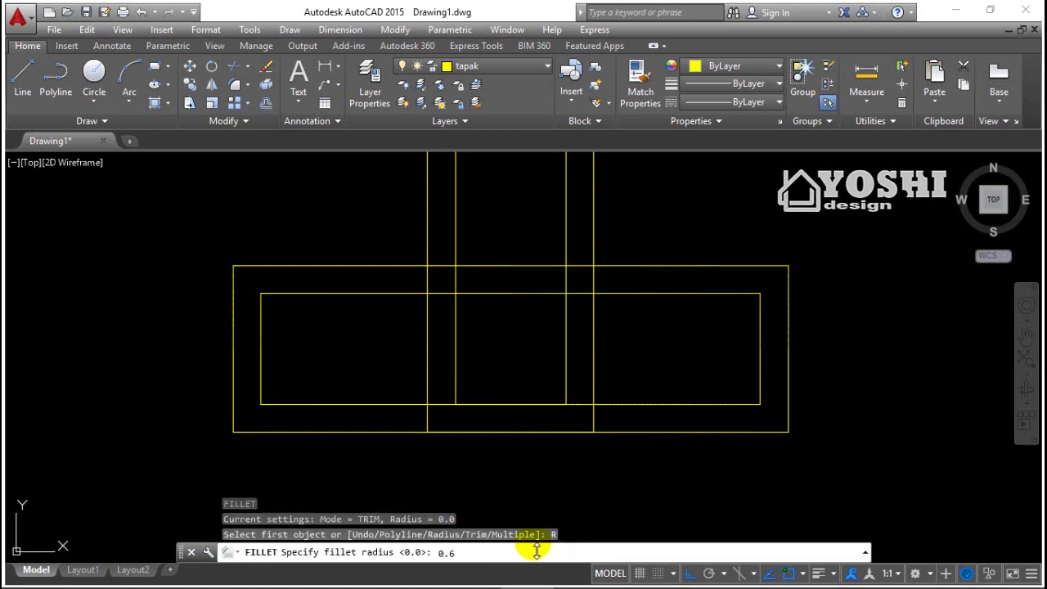
{"action": "key", "text": "Return"}
{"action": "left_click", "coordinate": [270, 404]}
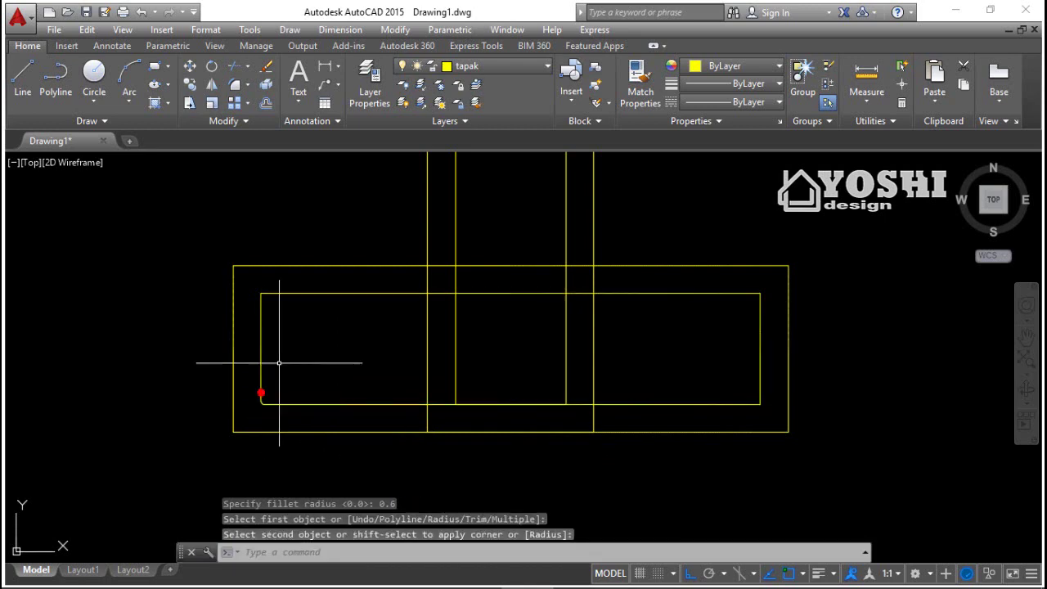
Fillet the remaining three corners of the footing's inner rectangle with the same 0.6 radius.
{"action": "key", "text": "Return"}
{"action": "left_click", "coordinate": [261, 315]}
{"action": "left_click", "coordinate": [266, 293]}
{"action": "key", "text": "Return"}
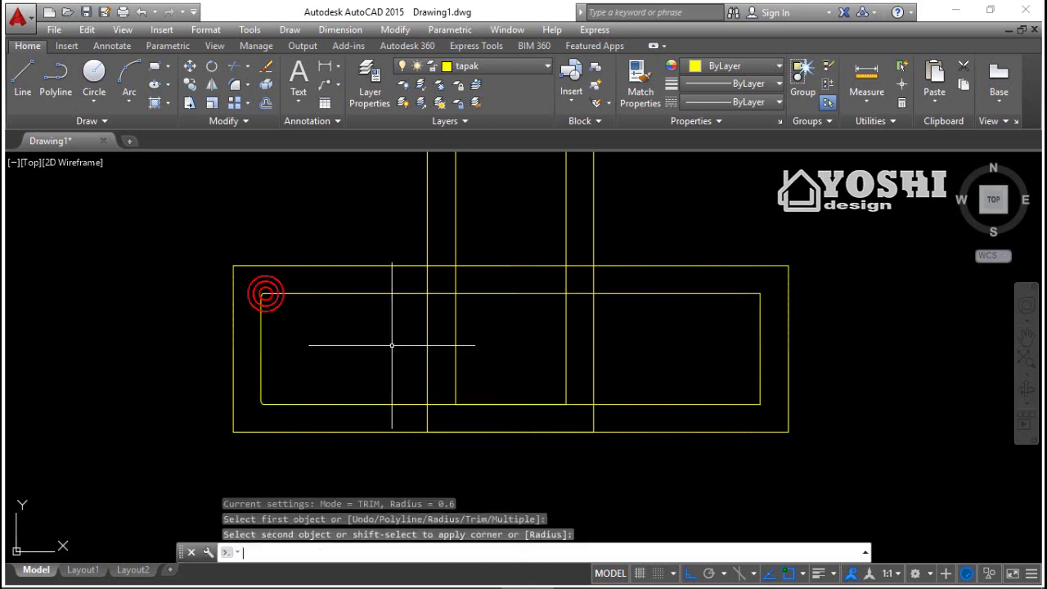
{"action": "left_click", "coordinate": [724, 292]}
{"action": "left_click", "coordinate": [758, 385]}
{"action": "key", "text": "Return"}
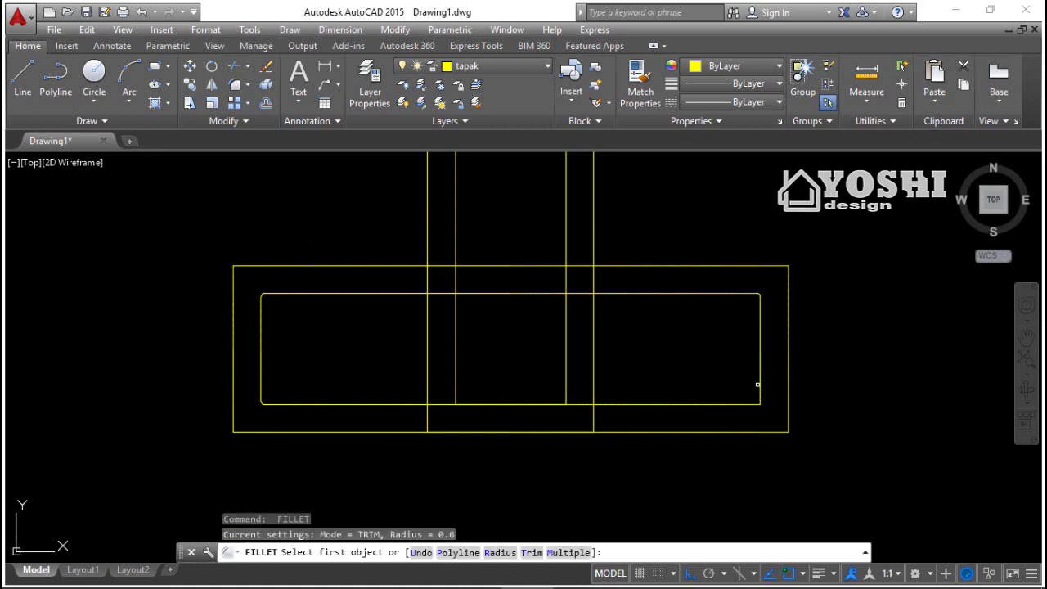
{"action": "left_click", "coordinate": [751, 404]}
{"action": "left_click", "coordinate": [760, 388]}
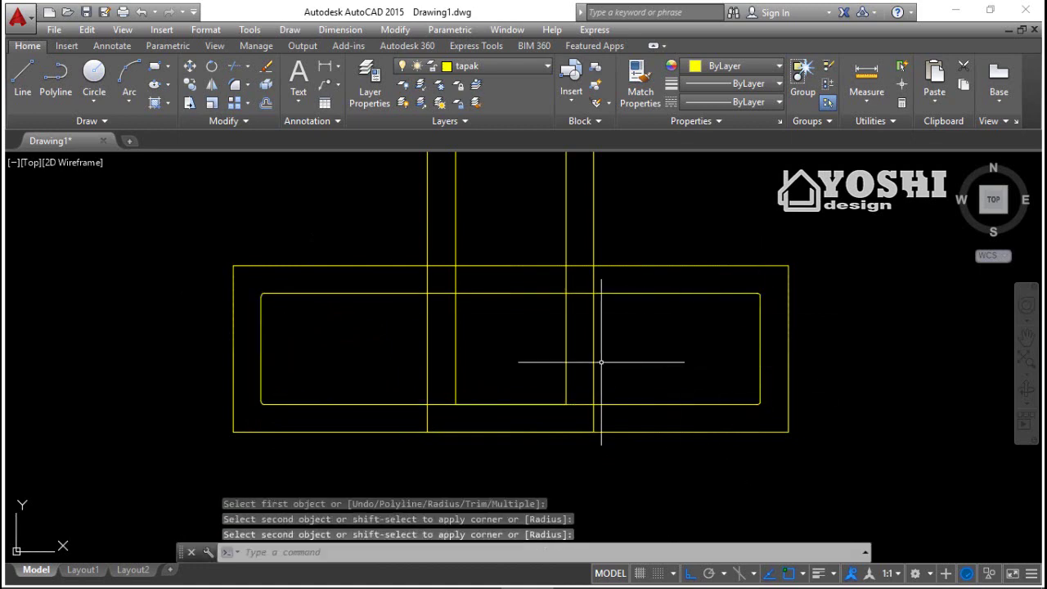
Offset the footing's rounded inner rectangle outward by 1.2 to form the stirrup thickness.
{"action": "middle_click_drag", "start_coordinate": [609, 364], "coordinate": [626, 368]}
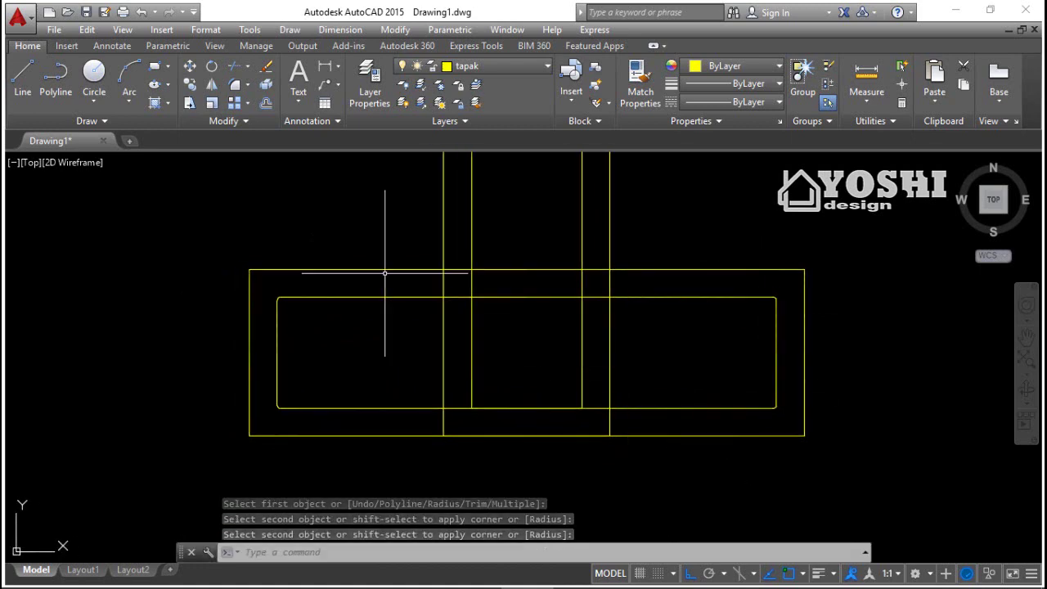
{"action": "left_click", "coordinate": [267, 102]}
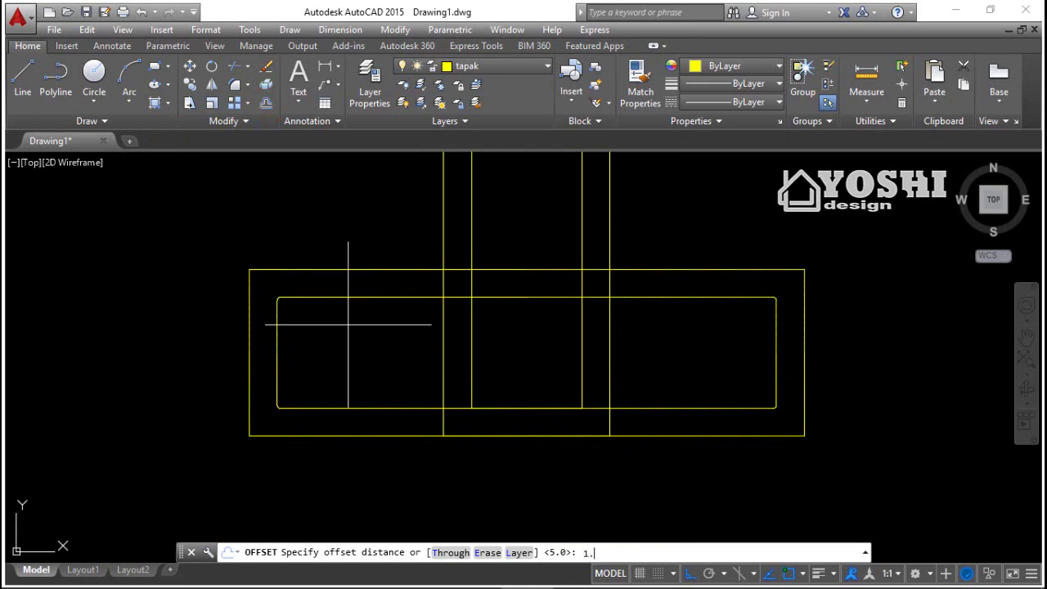
{"action": "key", "text": "Return"}
{"action": "left_click", "coordinate": [277, 328]}
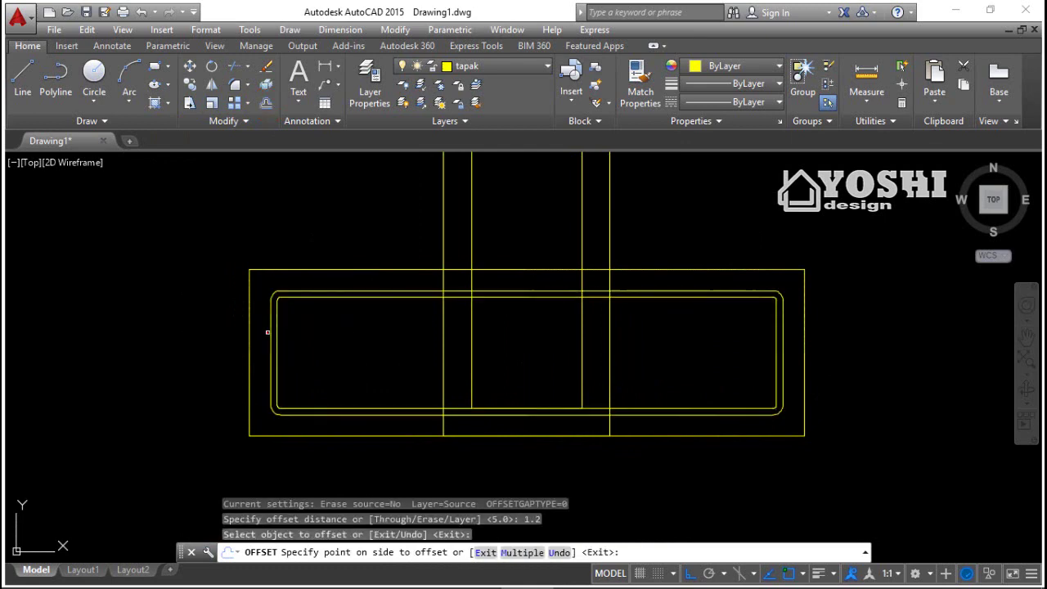
{"action": "left_click", "coordinate": [267, 332]}
{"action": "key", "text": "Escape"}
{"action": "scroll", "coordinate": [339, 345], "scroll_direction": "up", "scroll_amount": 4}
{"action": "scroll", "coordinate": [295, 237], "scroll_direction": "down", "scroll_amount": 4}
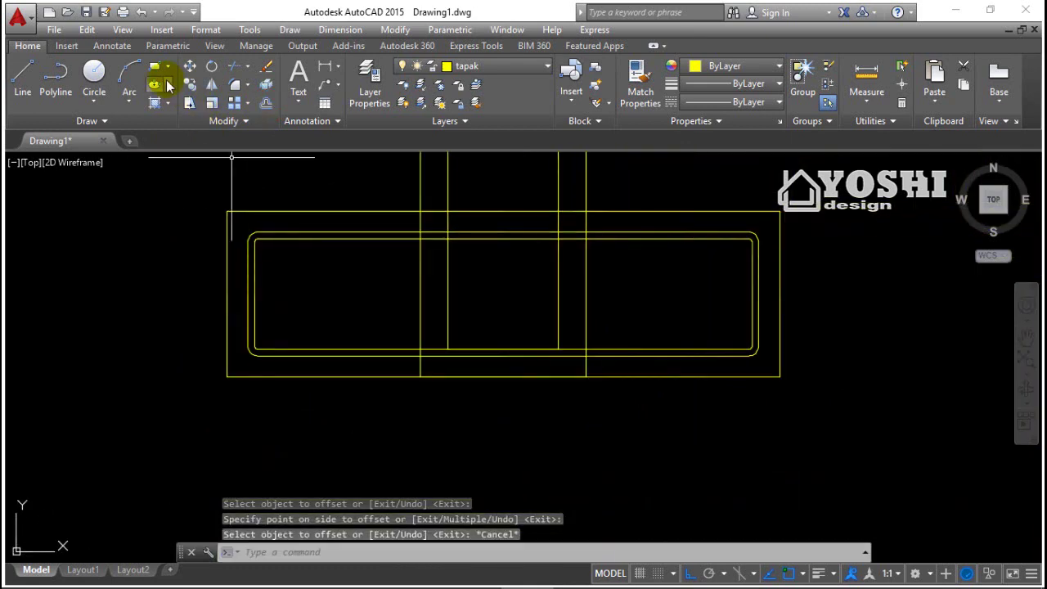
Draw a circle of radius 0.6 inside the left part of the footing's rounded inner outline.
{"action": "left_click", "coordinate": [105, 76]}
{"action": "scroll", "coordinate": [281, 236], "scroll_direction": "up", "scroll_amount": 2}
{"action": "left_click", "coordinate": [309, 346]}
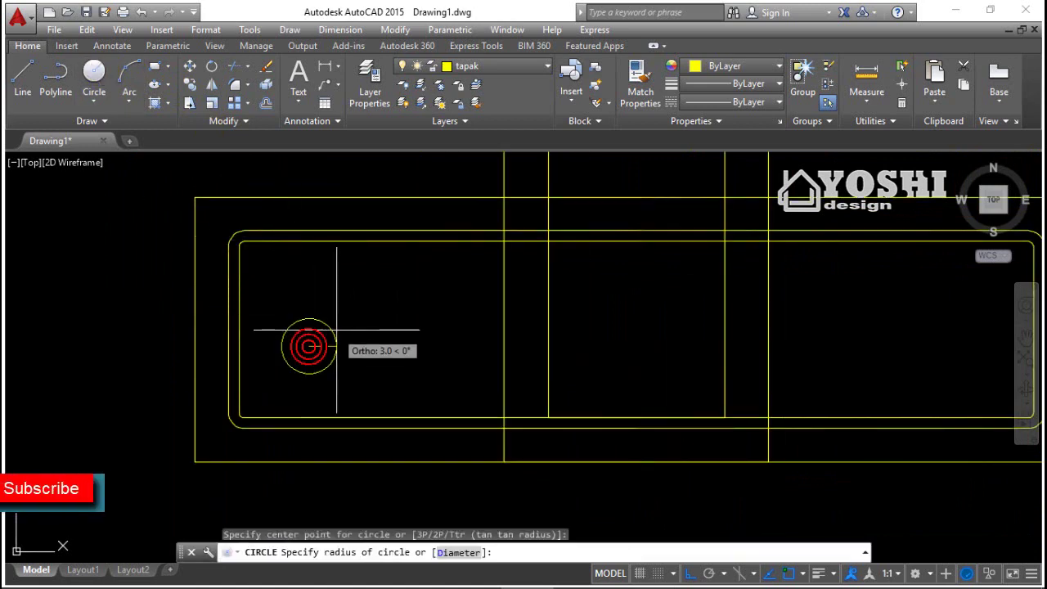
{"action": "type", "text": ".6"}
{"action": "key", "text": "Return"}
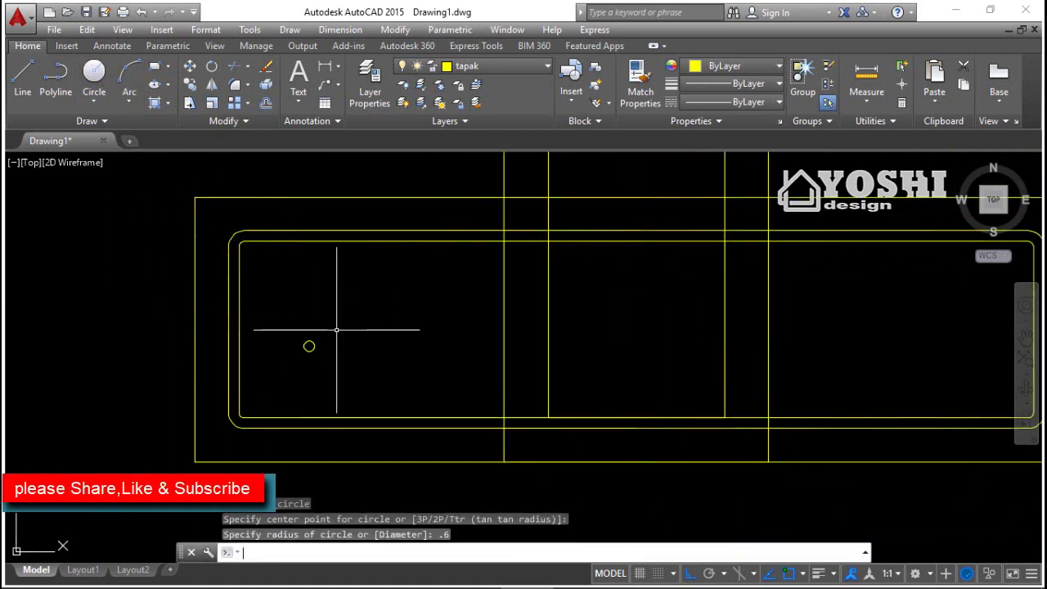
Move the small circle by its left quadrant to the upper end of the inner outline's left edge, inside the rounded corner.
{"action": "scroll", "coordinate": [338, 330], "scroll_direction": "up", "scroll_amount": 2}
{"action": "left_click", "coordinate": [313, 337]}
{"action": "left_click", "coordinate": [274, 388]}
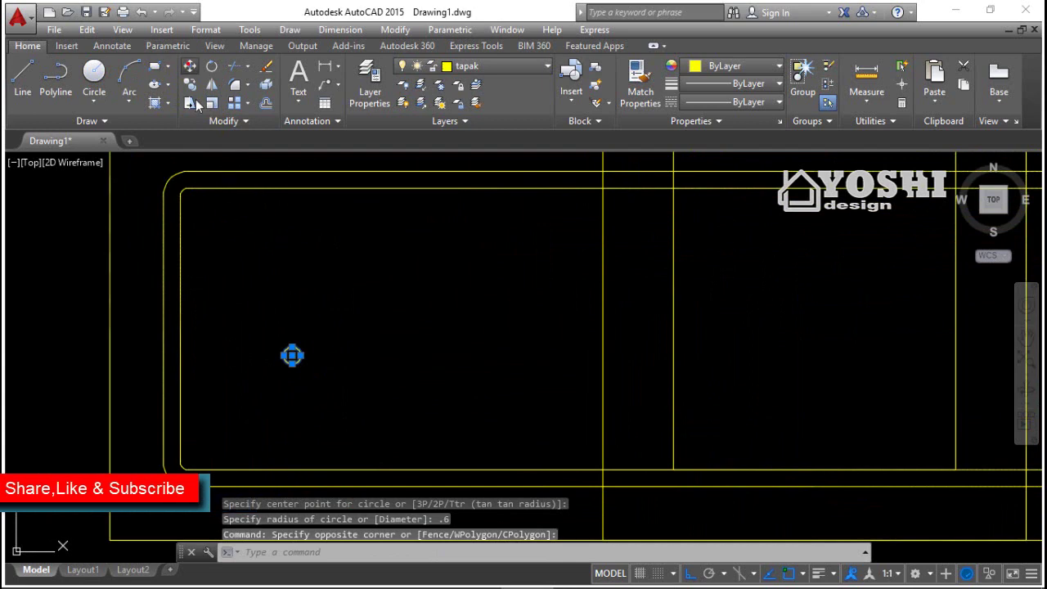
{"action": "left_click", "coordinate": [194, 67]}
{"action": "left_click", "coordinate": [292, 355]}
{"action": "scroll", "coordinate": [187, 182], "scroll_direction": "up", "scroll_amount": 3}
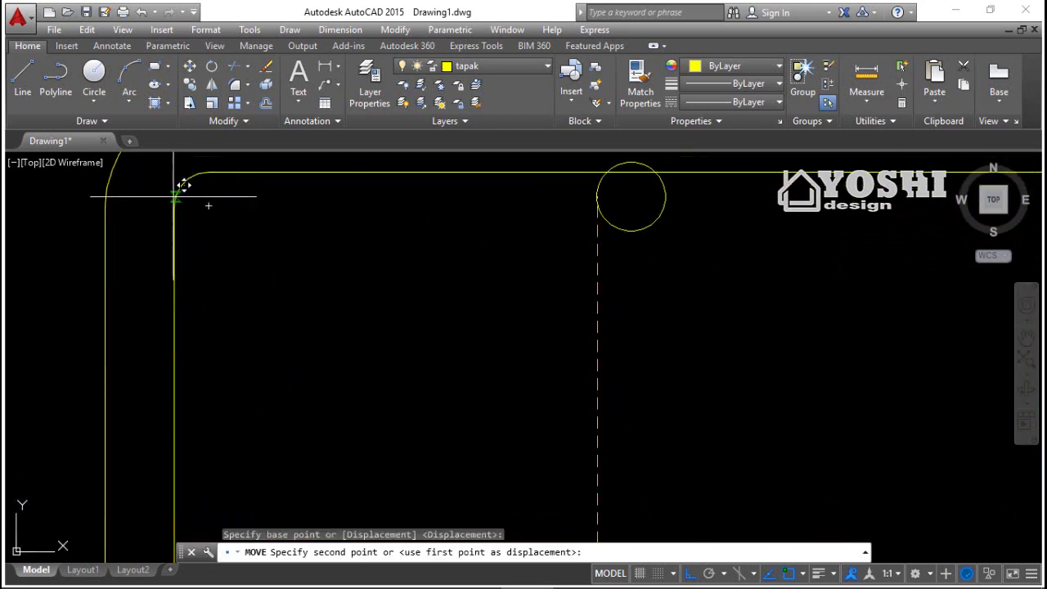
{"action": "left_click", "coordinate": [175, 206]}
{"action": "scroll", "coordinate": [238, 231], "scroll_direction": "down", "scroll_amount": 5}
{"action": "left_click", "coordinate": [248, 230]}
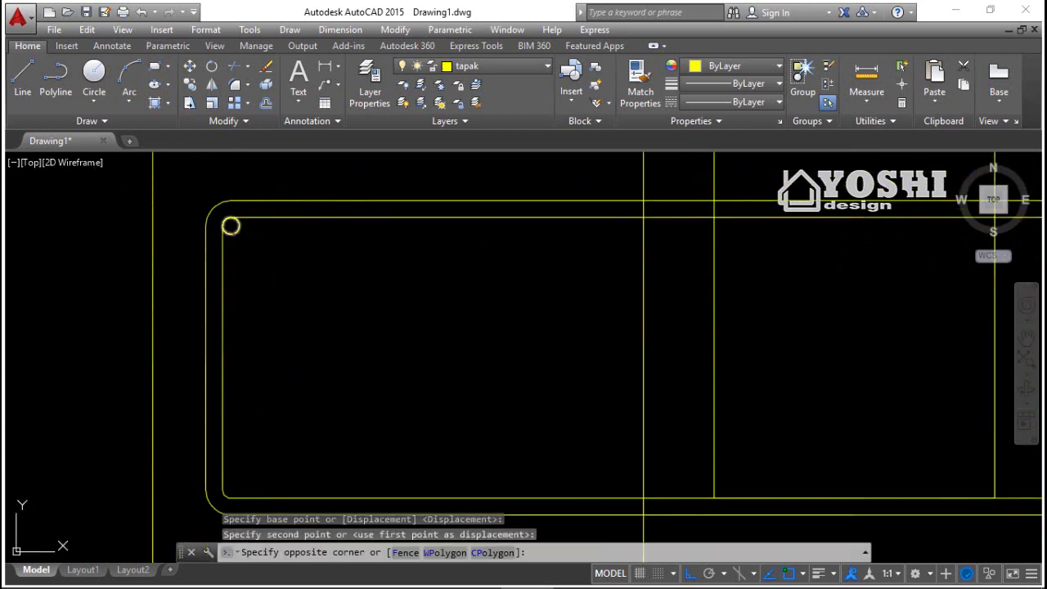
{"action": "left_click", "coordinate": [234, 222]}
{"action": "left_click", "coordinate": [191, 102]}
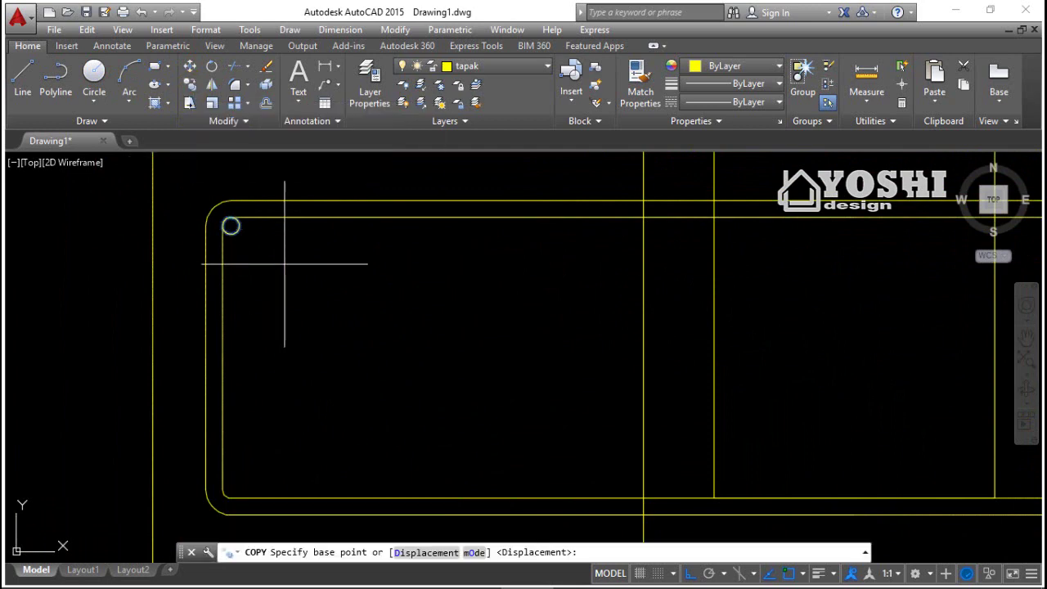
{"action": "left_click", "coordinate": [222, 226]}
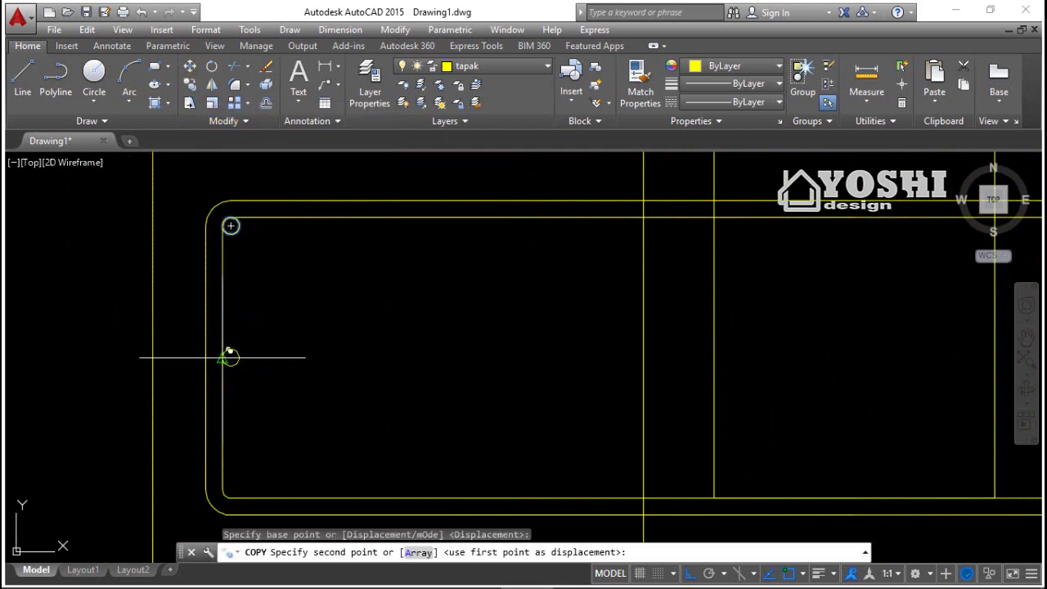
{"action": "key", "text": "Escape"}
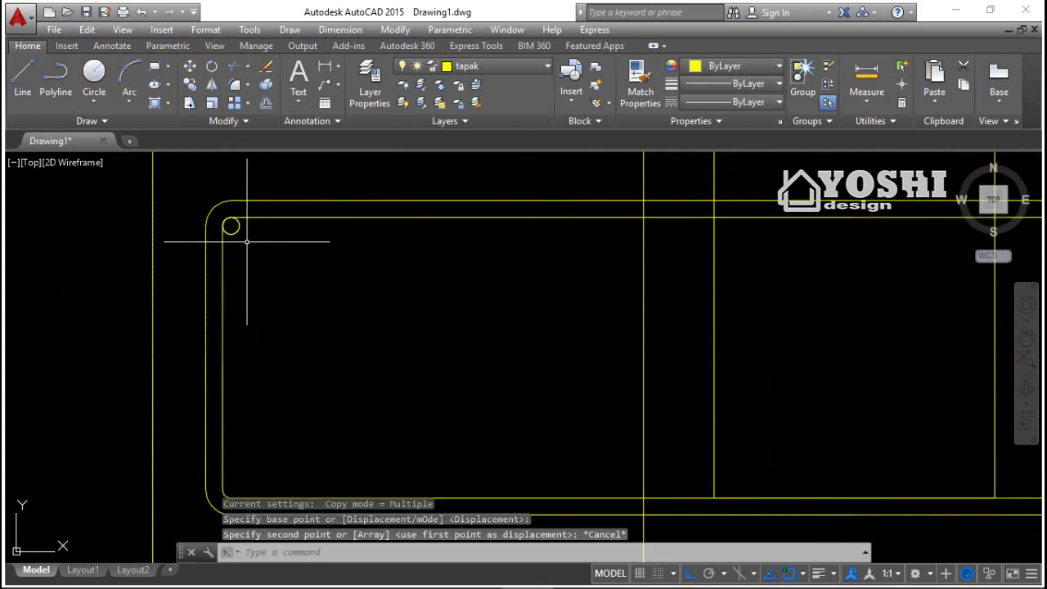
Mirror the small corner circle across the horizontal axis through the midpoint of the footing outline's left edge, keeping the original.
{"action": "left_click", "coordinate": [212, 85]}
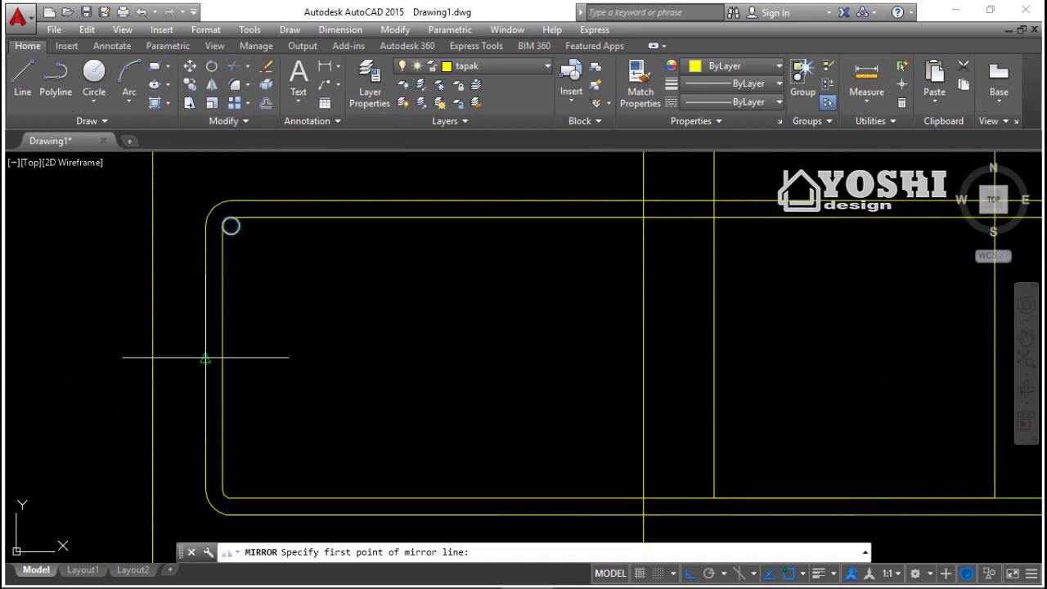
{"action": "left_click", "coordinate": [205, 358]}
{"action": "left_click", "coordinate": [176, 358]}
{"action": "key", "text": "Return"}
{"action": "scroll", "coordinate": [255, 397], "scroll_direction": "down", "scroll_amount": 5}
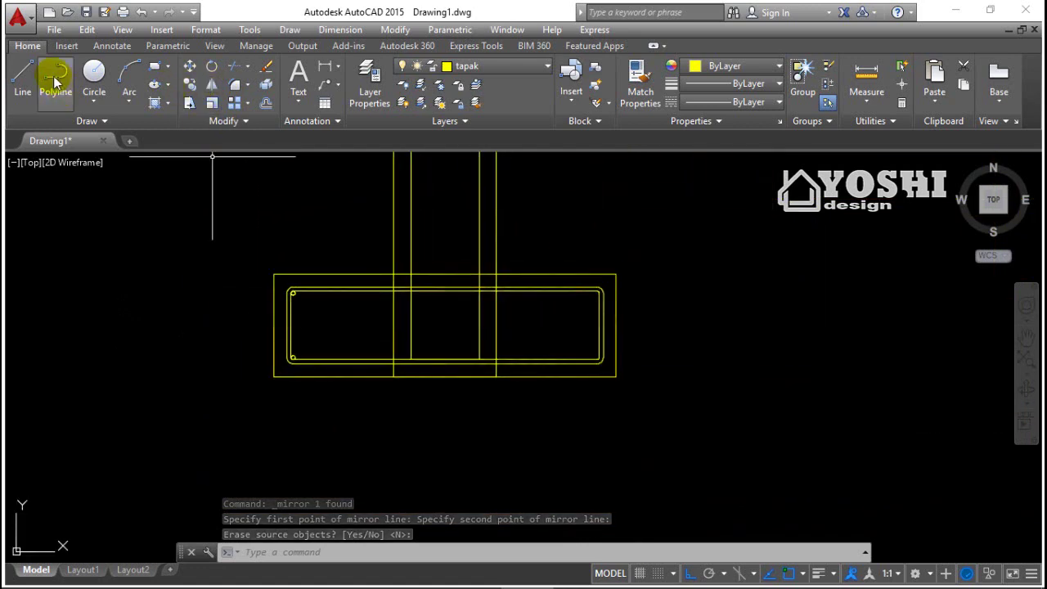
Draw a 45° diagonal line from the outer outline's lower-left corner arc through the lower circle to its far edge.
{"action": "left_click", "coordinate": [23, 78]}
{"action": "scroll", "coordinate": [334, 309], "scroll_direction": "up", "scroll_amount": 8}
{"action": "left_click", "coordinate": [334, 308]}
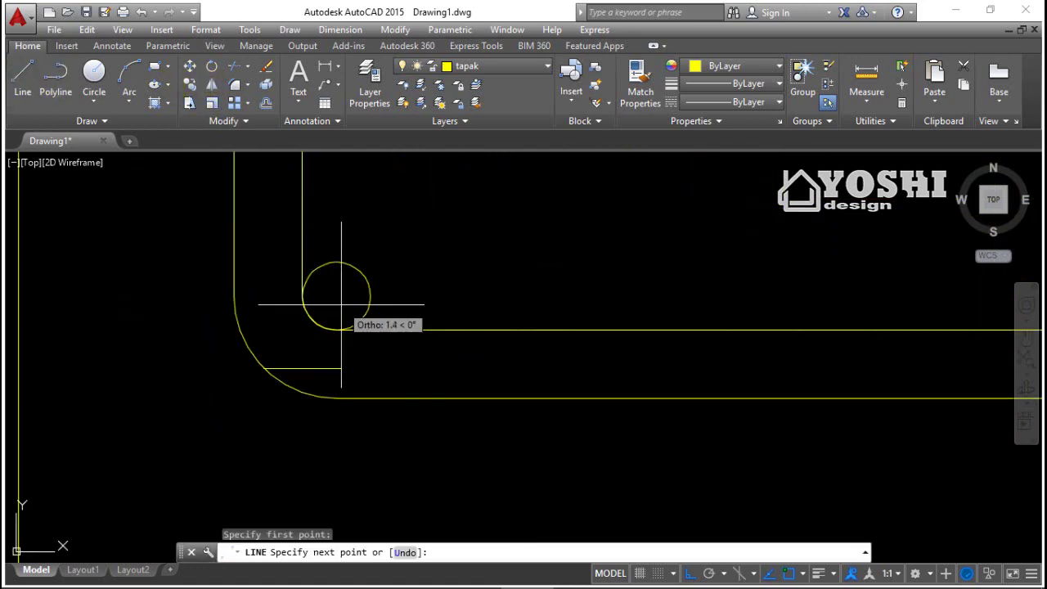
{"action": "scroll", "coordinate": [327, 303], "scroll_direction": "up", "scroll_amount": 4}
{"action": "key", "text": "Escape"}
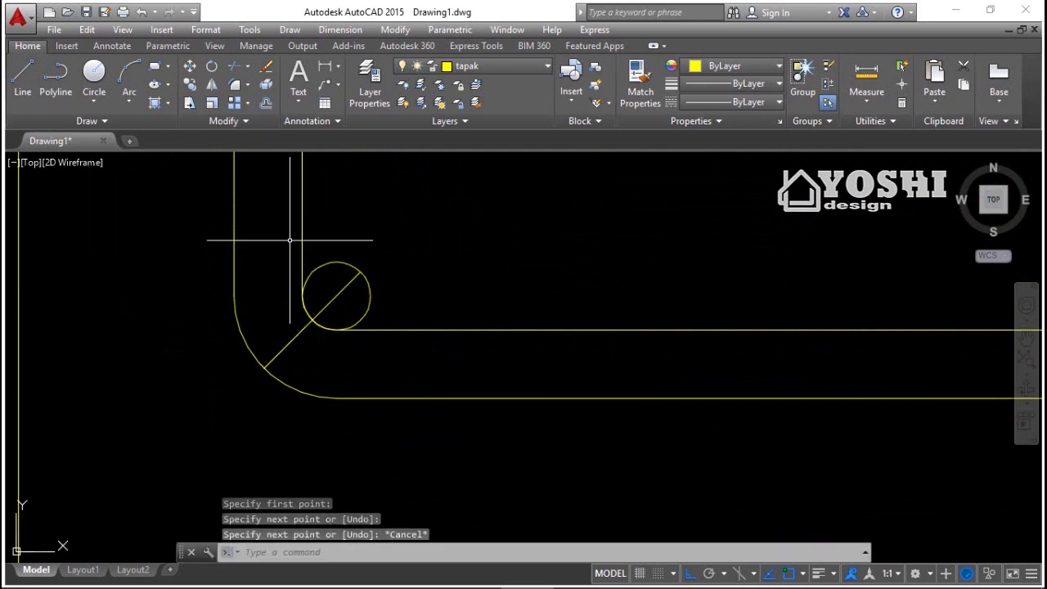
Offset the diagonal line by 0.6 to both sides.
{"action": "left_click", "coordinate": [266, 102]}
{"action": "type", "text": ".6"}
{"action": "key", "text": "Return"}
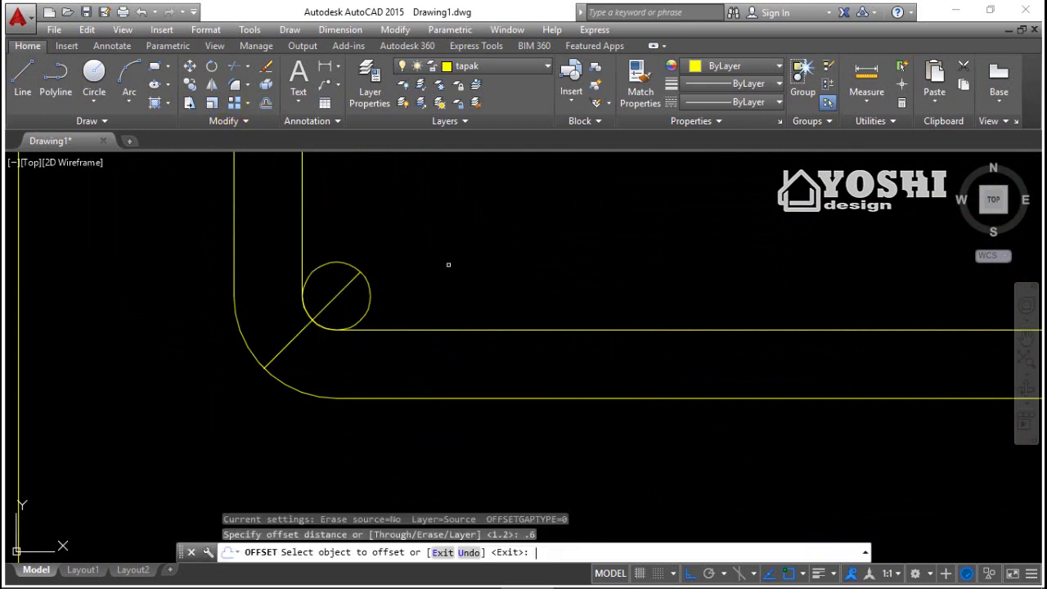
{"action": "left_click", "coordinate": [335, 301]}
{"action": "left_click", "coordinate": [351, 335]}
{"action": "left_click", "coordinate": [334, 300]}
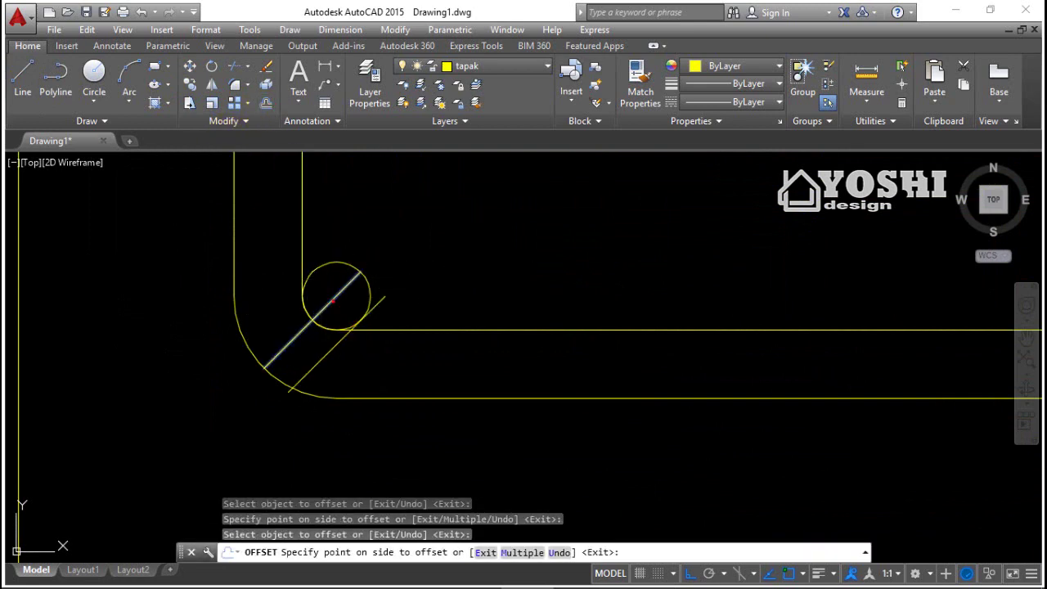
{"action": "left_click", "coordinate": [323, 279]}
{"action": "key", "text": "Return"}
Offset the two 0.6 diagonal copies outward by 1.2, one on each side.
{"action": "key", "text": "Return"}
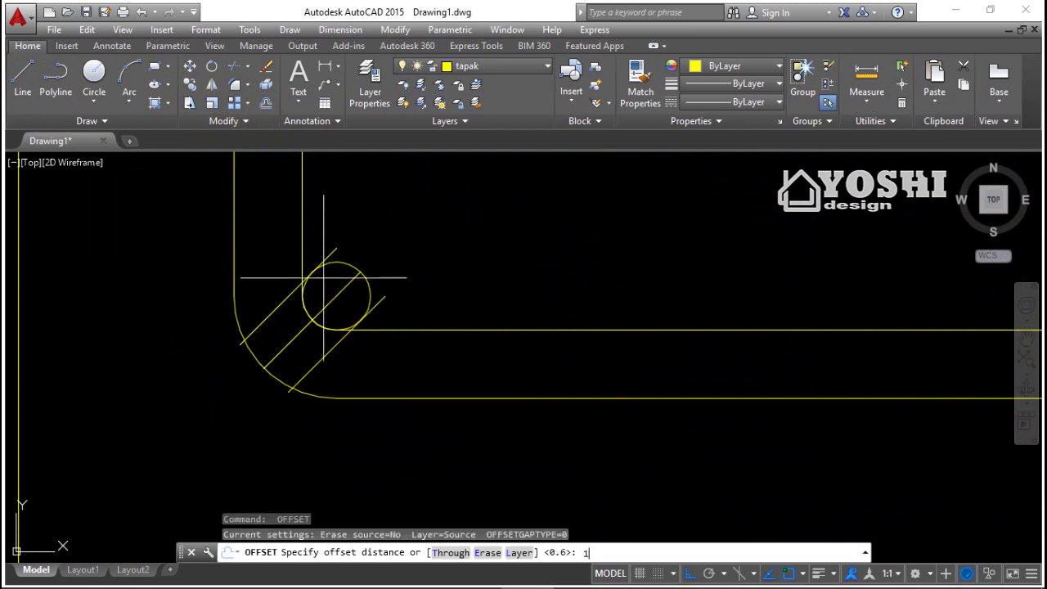
{"action": "type", "text": "1.2"}
{"action": "key", "text": "Return"}
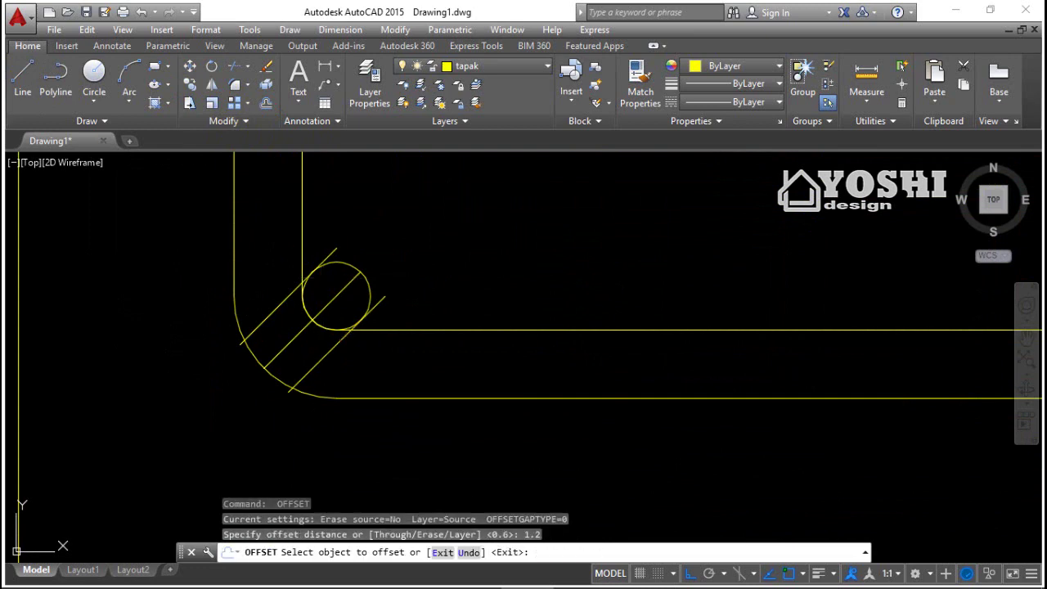
{"action": "left_click", "coordinate": [348, 332]}
{"action": "left_click", "coordinate": [364, 362]}
{"action": "left_click", "coordinate": [278, 307]}
{"action": "left_click", "coordinate": [261, 276]}
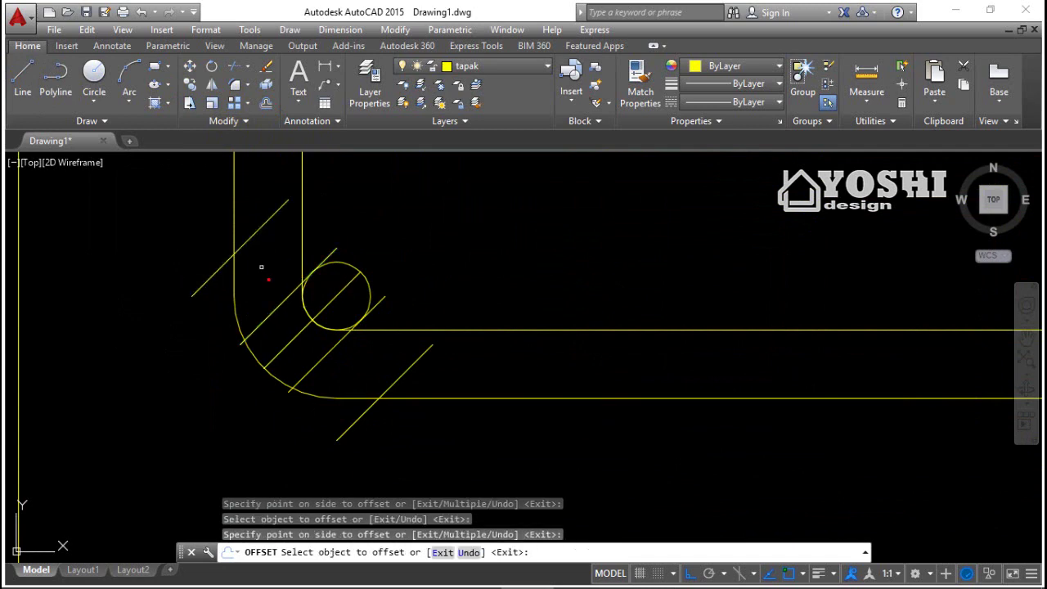
Draw a cross line joining the upper ends of the two outermost diagonals.
{"action": "left_click", "coordinate": [22, 78]}
{"action": "left_click", "coordinate": [288, 200]}
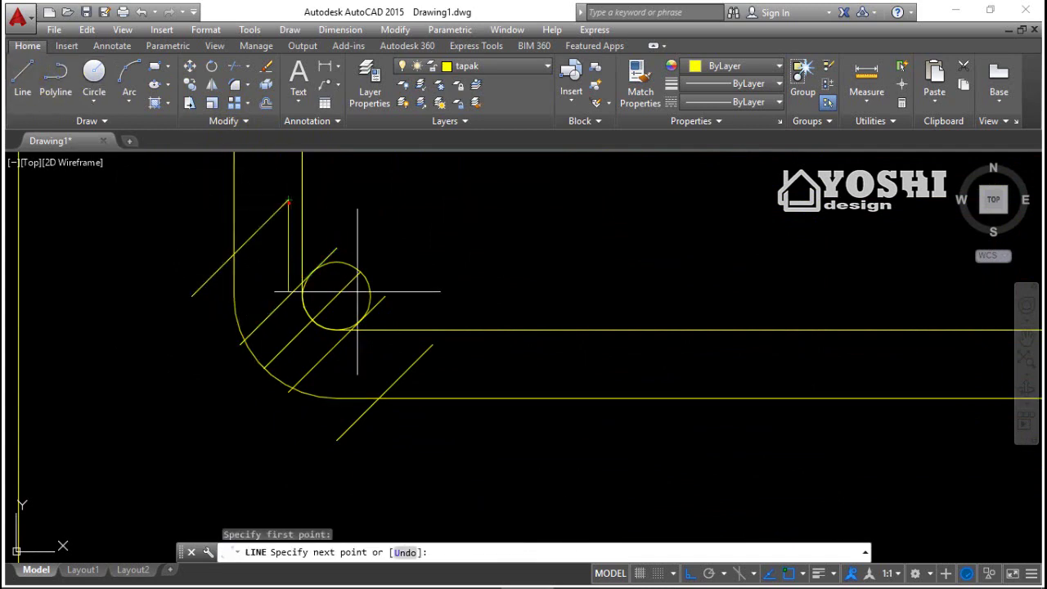
{"action": "left_click", "coordinate": [432, 344]}
{"action": "key", "text": "Escape"}
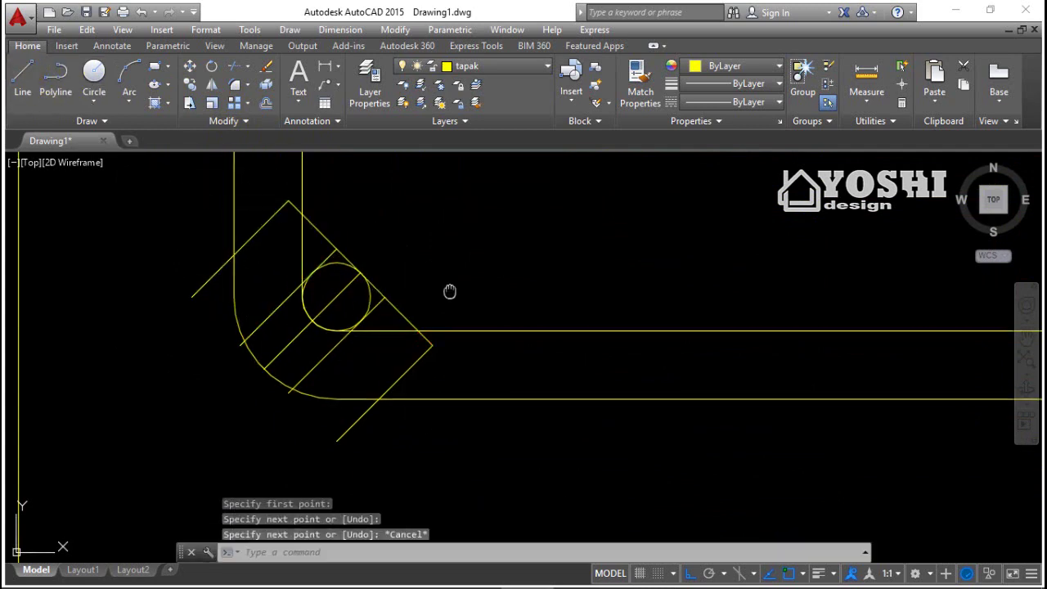
Offset the cross line by 4 toward the upper right, into the footing.
{"action": "middle_click_drag", "start_coordinate": [450, 292], "coordinate": [434, 336]}
{"action": "left_click", "coordinate": [266, 103]}
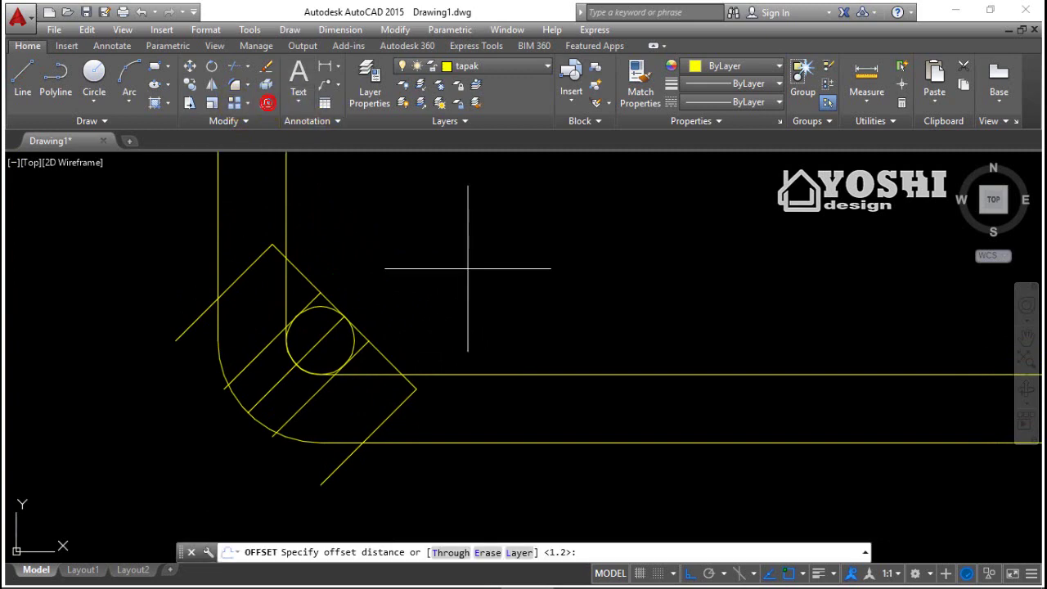
{"action": "type", "text": "4"}
{"action": "key", "text": "Return"}
{"action": "left_click", "coordinate": [390, 354]}
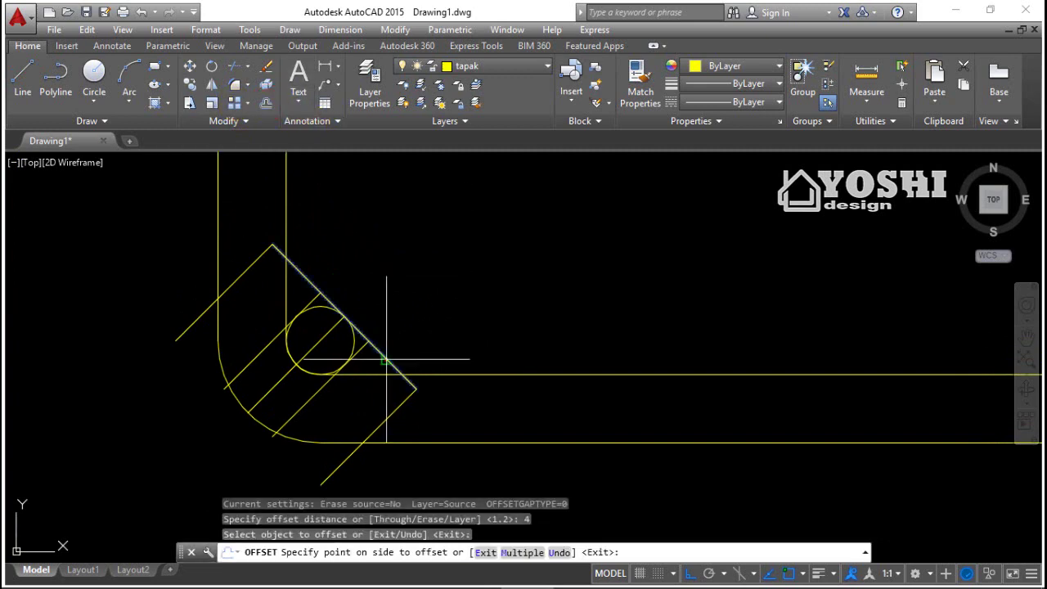
{"action": "left_click", "coordinate": [557, 311]}
{"action": "scroll", "coordinate": [550, 365], "scroll_direction": "down", "scroll_amount": 2}
{"action": "key", "text": "Escape"}
{"action": "middle_click_drag", "start_coordinate": [550, 365], "coordinate": [545, 370]}
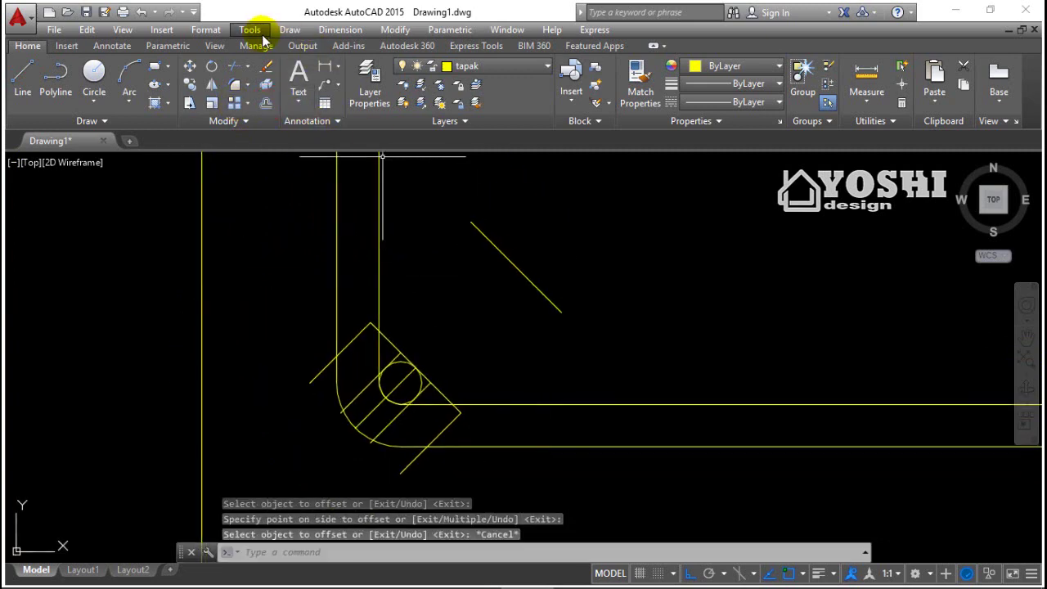
Extend the four offset diagonals up to the new cross line, leaving the central diagonal as it is.
{"action": "left_click", "coordinate": [248, 67]}
{"action": "left_click", "coordinate": [260, 117]}
{"action": "left_click", "coordinate": [576, 252]}
{"action": "left_click", "coordinate": [509, 295]}
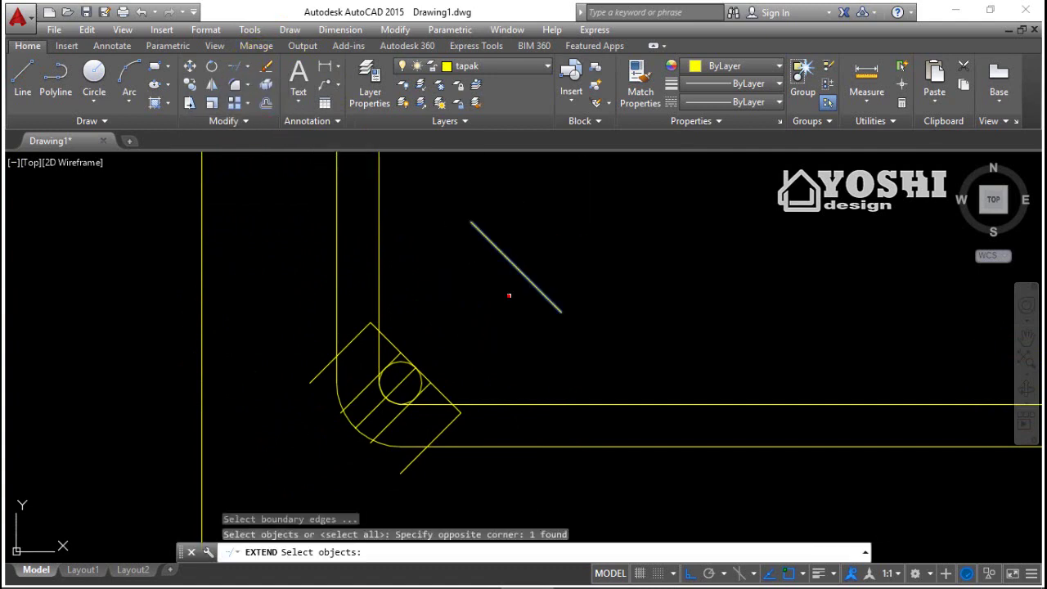
{"action": "key", "text": "Return"}
{"action": "left_click", "coordinate": [452, 421]}
{"action": "left_click", "coordinate": [424, 385]}
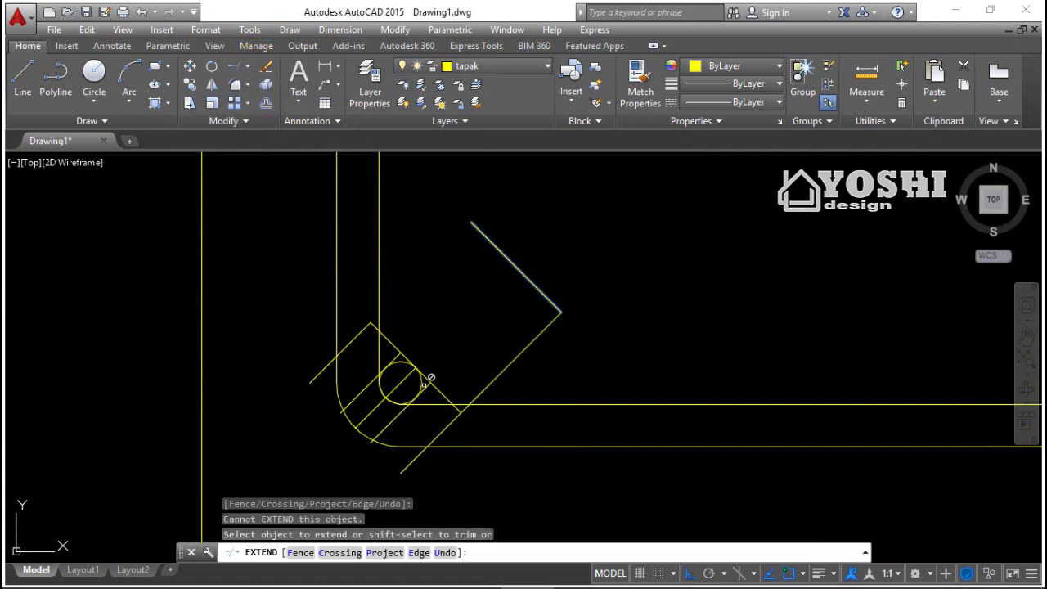
{"action": "left_click", "coordinate": [413, 371]}
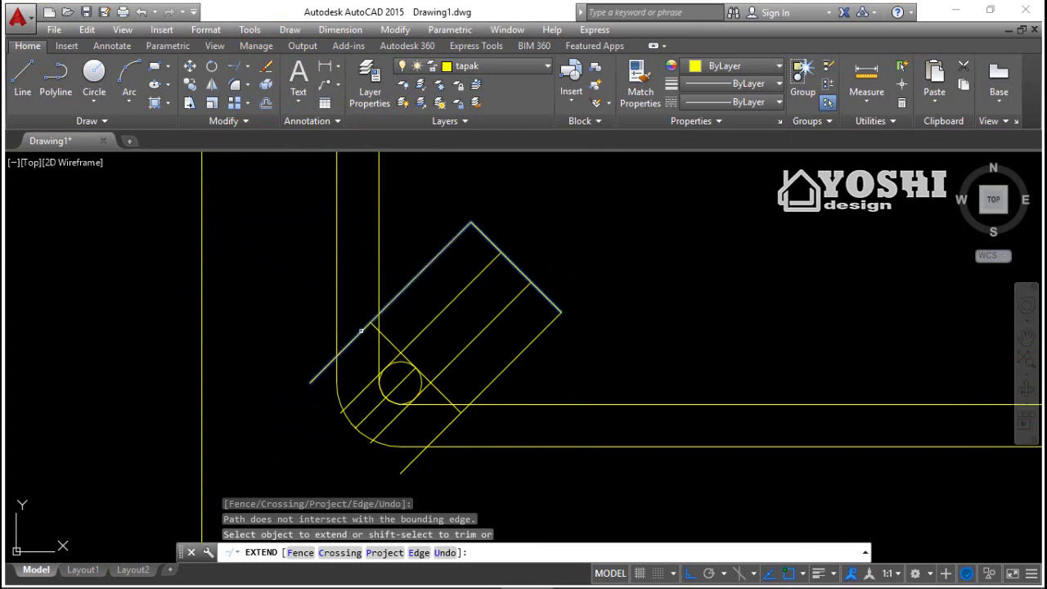
{"action": "left_click", "coordinate": [361, 331]}
{"action": "key", "text": "Escape"}
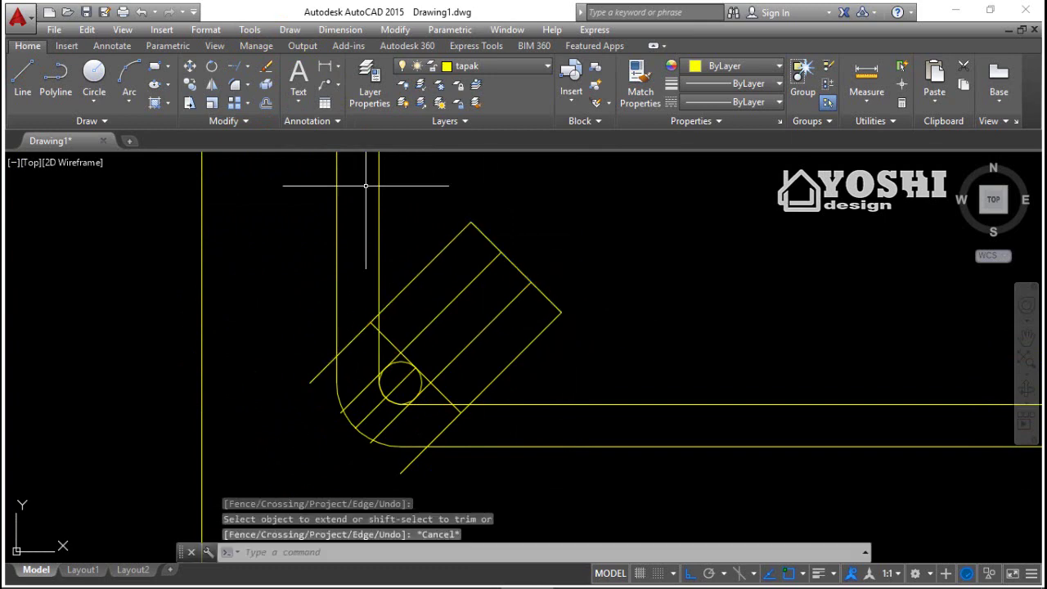
Trim the lower-right diagonals at the inner outline and circle, and cut the first cross line back to the nearest diagonal.
{"action": "left_click", "coordinate": [249, 87]}
{"action": "left_click", "coordinate": [646, 191]}
{"action": "left_click", "coordinate": [296, 488]}
{"action": "key", "text": "Return"}
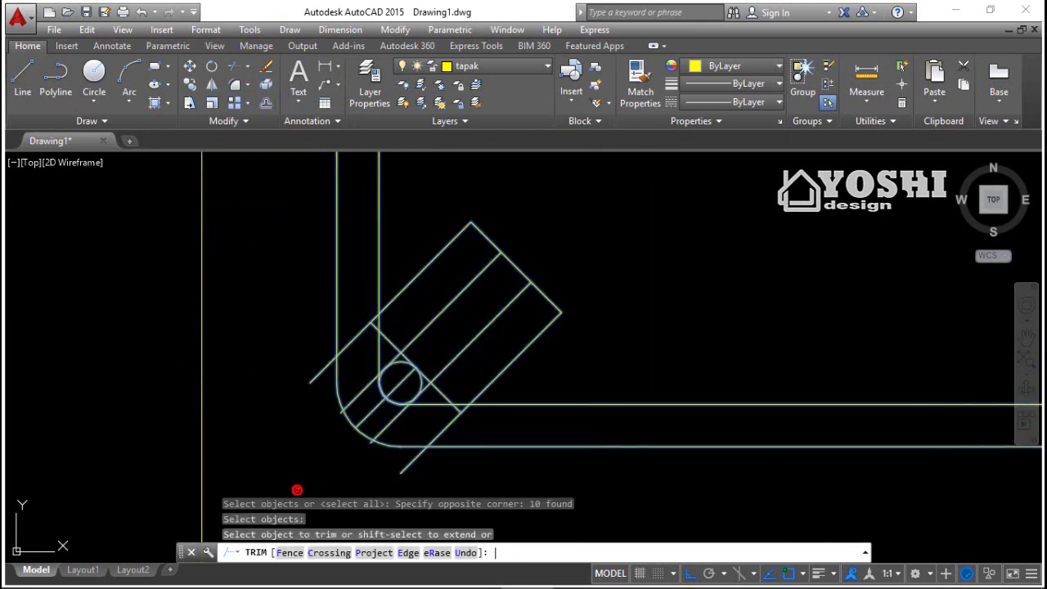
{"action": "left_click", "coordinate": [408, 465]}
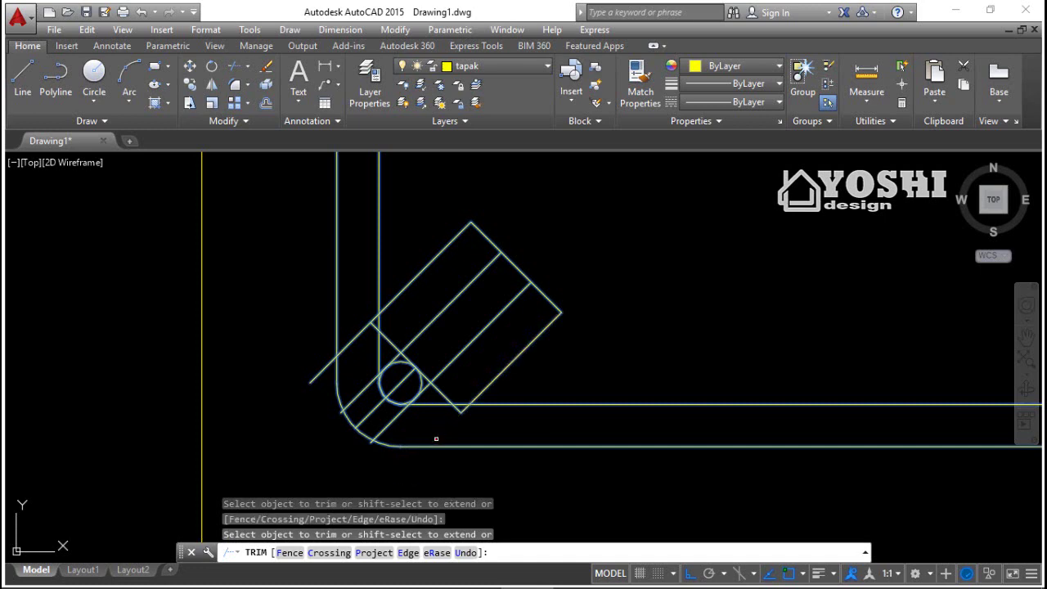
{"action": "scroll", "coordinate": [466, 410], "scroll_direction": "up", "scroll_amount": 4}
{"action": "left_click", "coordinate": [468, 407]}
{"action": "left_click", "coordinate": [425, 422]}
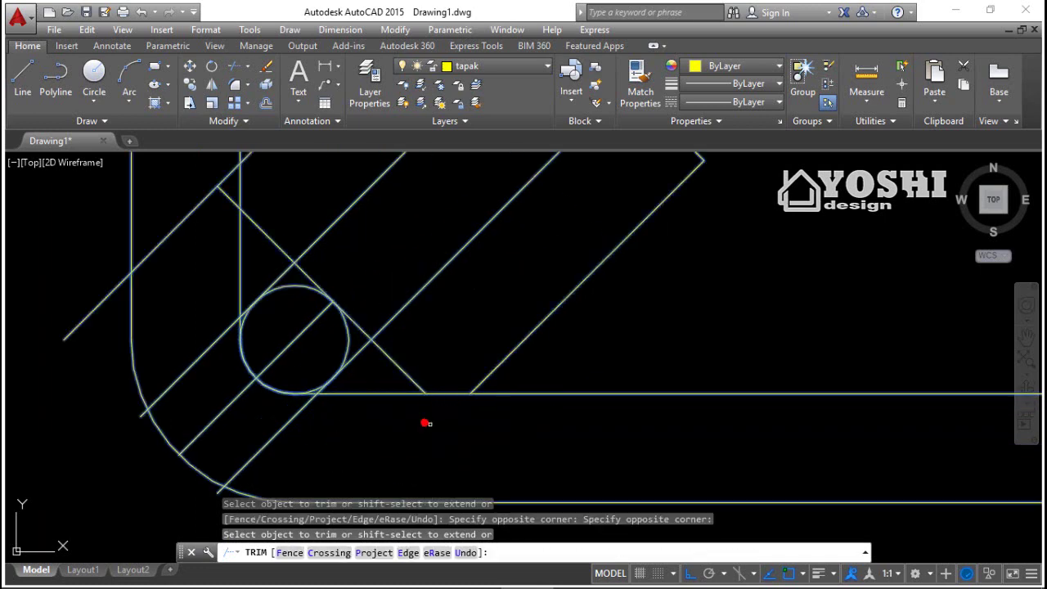
{"action": "left_click", "coordinate": [402, 372]}
{"action": "scroll", "coordinate": [294, 409], "scroll_direction": "down", "scroll_amount": 2}
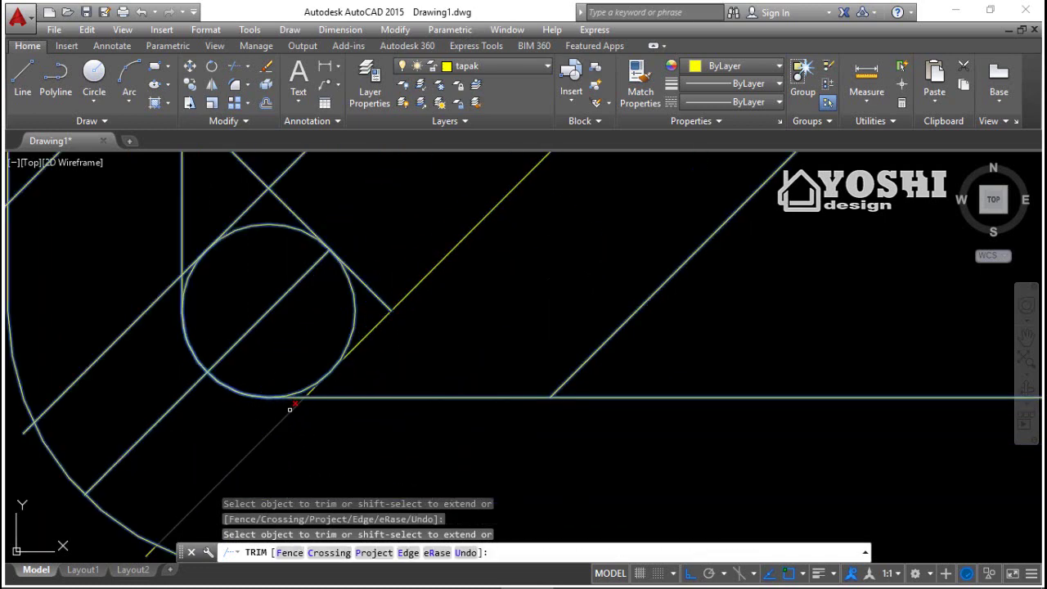
{"action": "left_click", "coordinate": [271, 446]}
Trim the central diagonal's lower end to the inner corner, and undo the last trims on the two upper-left diagonals.
{"action": "scroll", "coordinate": [327, 391], "scroll_direction": "up", "scroll_amount": 3}
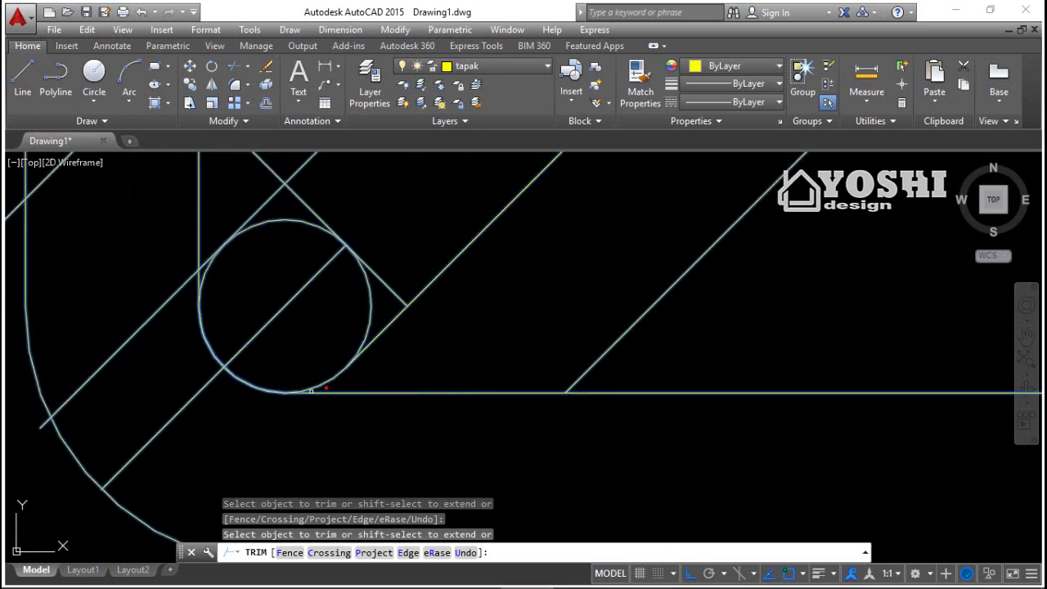
{"action": "scroll", "coordinate": [88, 496], "scroll_direction": "up", "scroll_amount": 2}
{"action": "scroll", "coordinate": [114, 482], "scroll_direction": "up", "scroll_amount": 4}
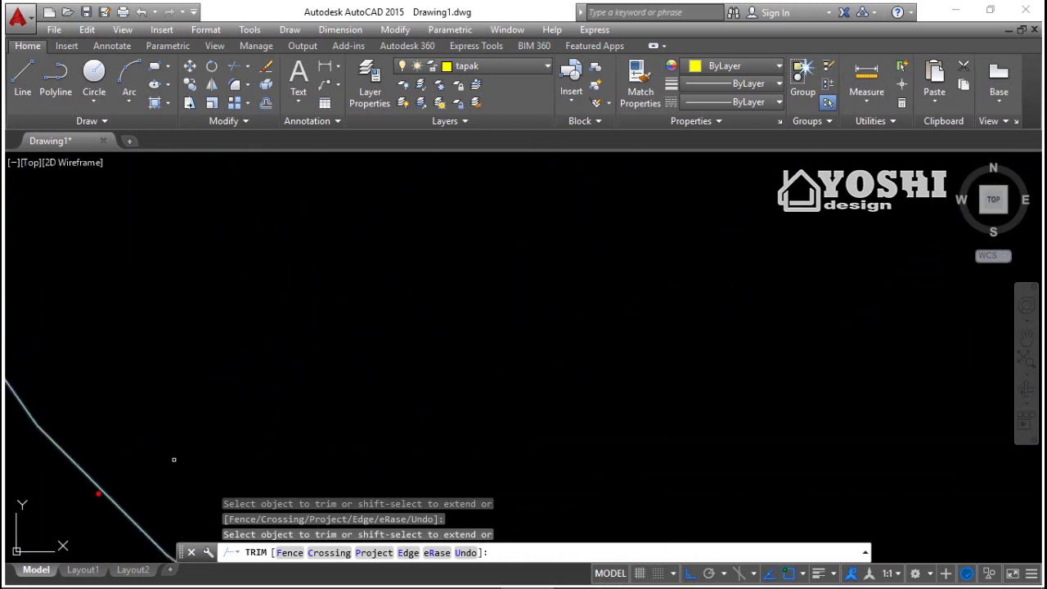
{"action": "scroll", "coordinate": [205, 399], "scroll_direction": "down", "scroll_amount": 5}
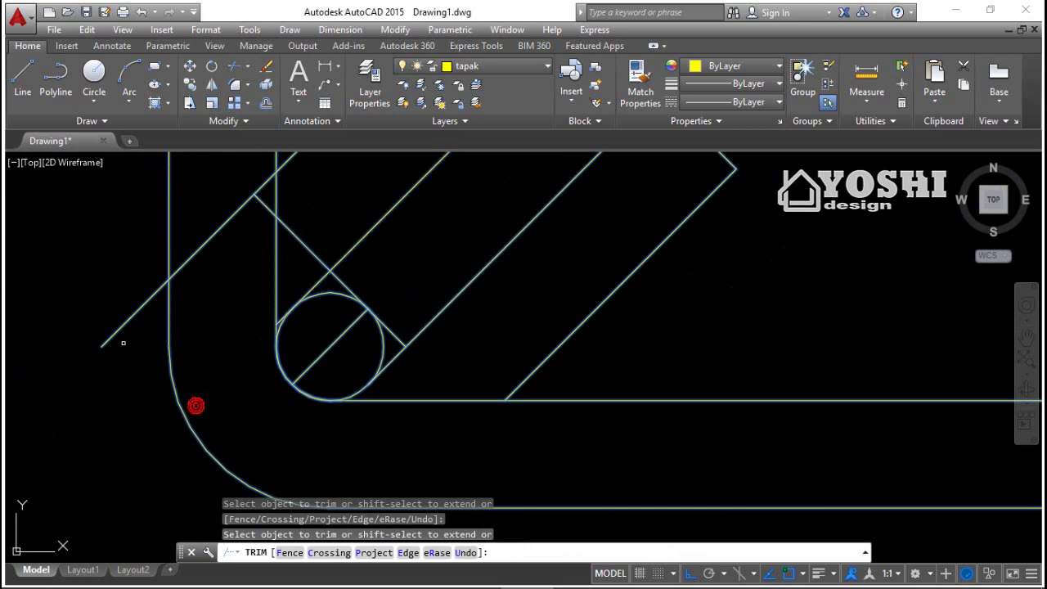
{"action": "left_click", "coordinate": [162, 357]}
{"action": "scroll", "coordinate": [162, 357], "scroll_direction": "down", "scroll_amount": 3}
{"action": "scroll", "coordinate": [229, 354], "scroll_direction": "up", "scroll_amount": 1}
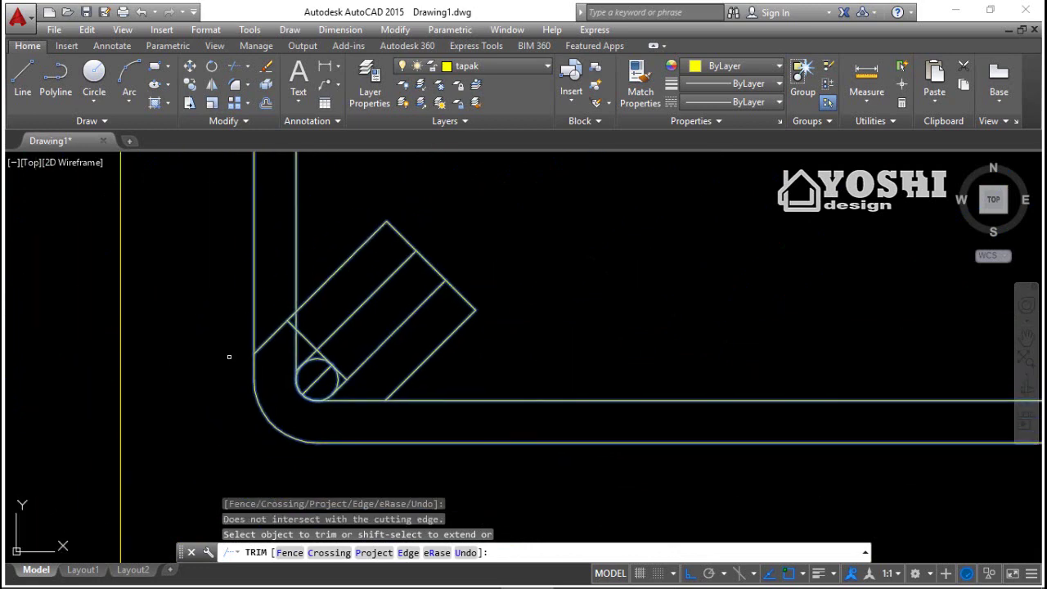
{"action": "scroll", "coordinate": [308, 405], "scroll_direction": "up", "scroll_amount": 3}
{"action": "scroll", "coordinate": [308, 404], "scroll_direction": "down", "scroll_amount": 3}
{"action": "key", "text": "ctrl+z"}
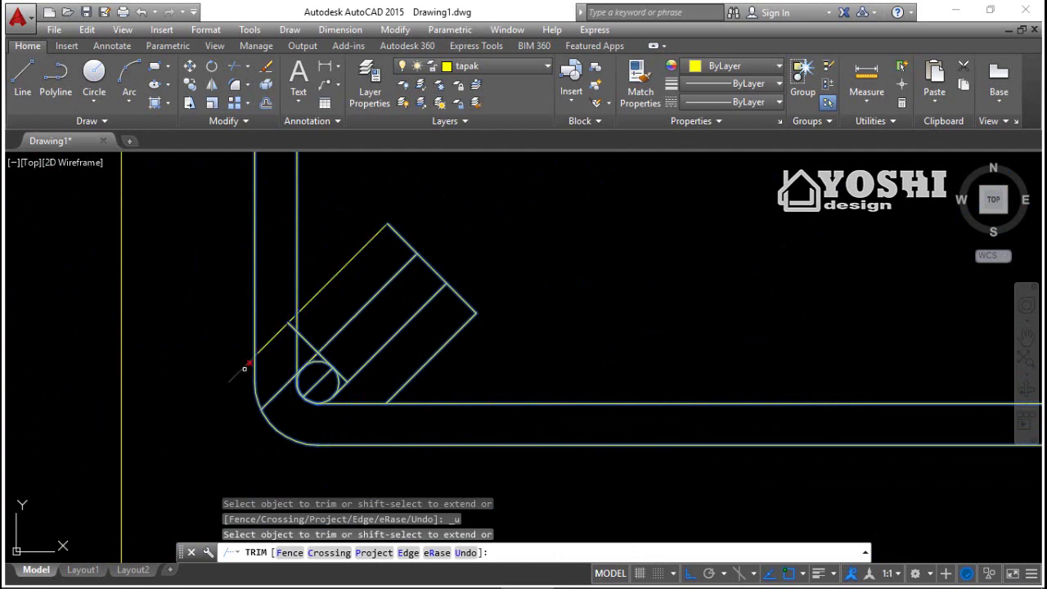
{"action": "key", "text": "Escape"}
Offset the lower-left bar circle outward by 1.2.
{"action": "left_click", "coordinate": [266, 99]}
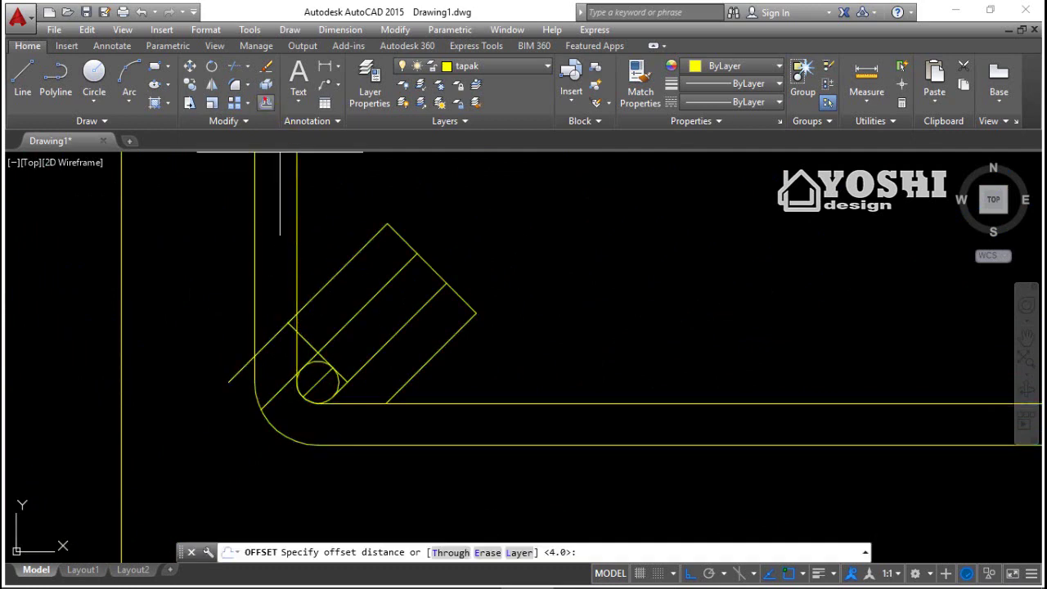
{"action": "type", "text": "1.2"}
{"action": "key", "text": "Return"}
{"action": "scroll", "coordinate": [337, 352], "scroll_direction": "up", "scroll_amount": 4}
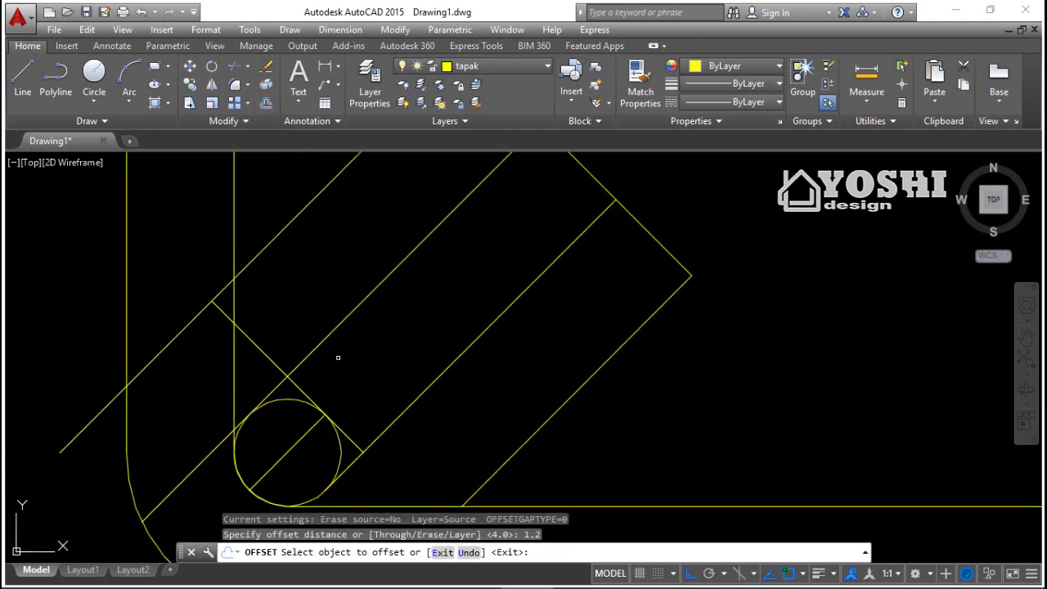
{"action": "left_click", "coordinate": [324, 414]}
{"action": "left_click", "coordinate": [327, 362]}
{"action": "scroll", "coordinate": [327, 362], "scroll_direction": "down", "scroll_amount": 4}
{"action": "key", "text": "Escape"}
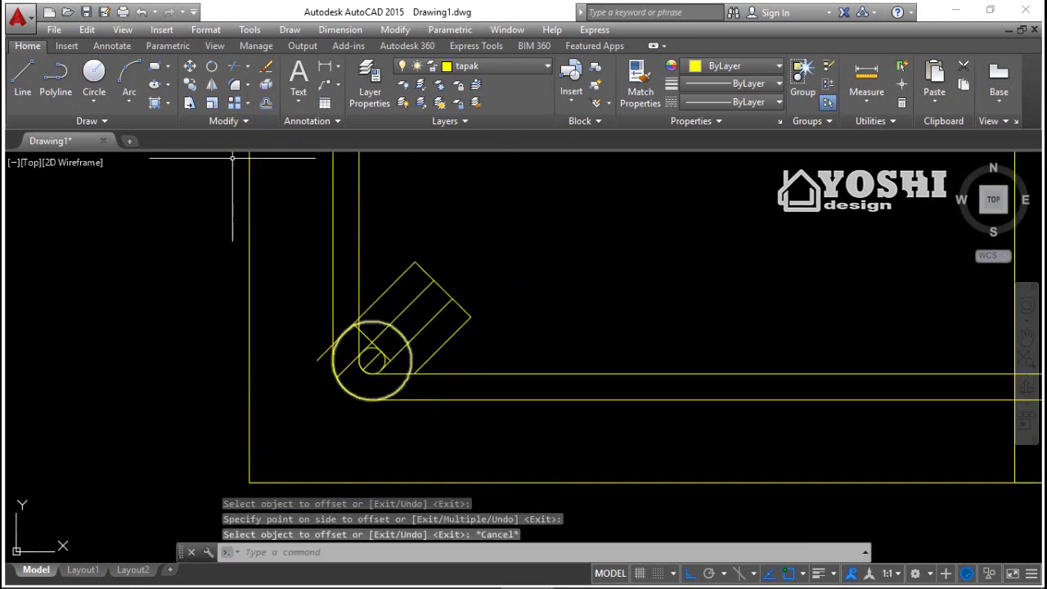
Trim the offset circle's right side back to the diagonal above the bar circle, using the hook and stirrup lines as cutting edges.
{"action": "left_click", "coordinate": [232, 75]}
{"action": "left_click", "coordinate": [540, 236]}
{"action": "left_click", "coordinate": [300, 423]}
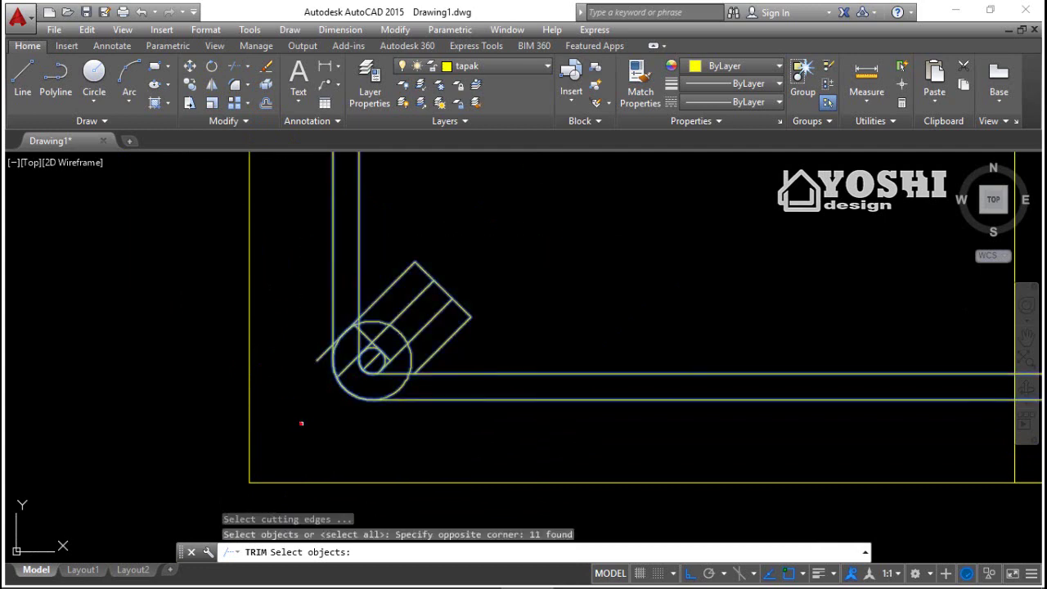
{"action": "key", "text": "Return"}
{"action": "scroll", "coordinate": [339, 399], "scroll_direction": "up", "scroll_amount": 4}
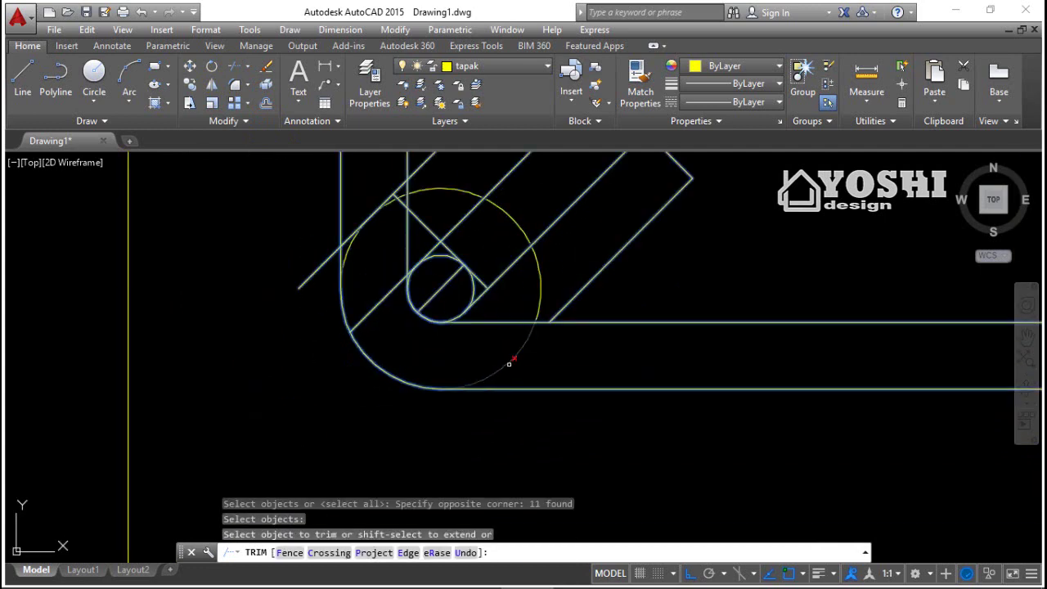
{"action": "left_click", "coordinate": [509, 362]}
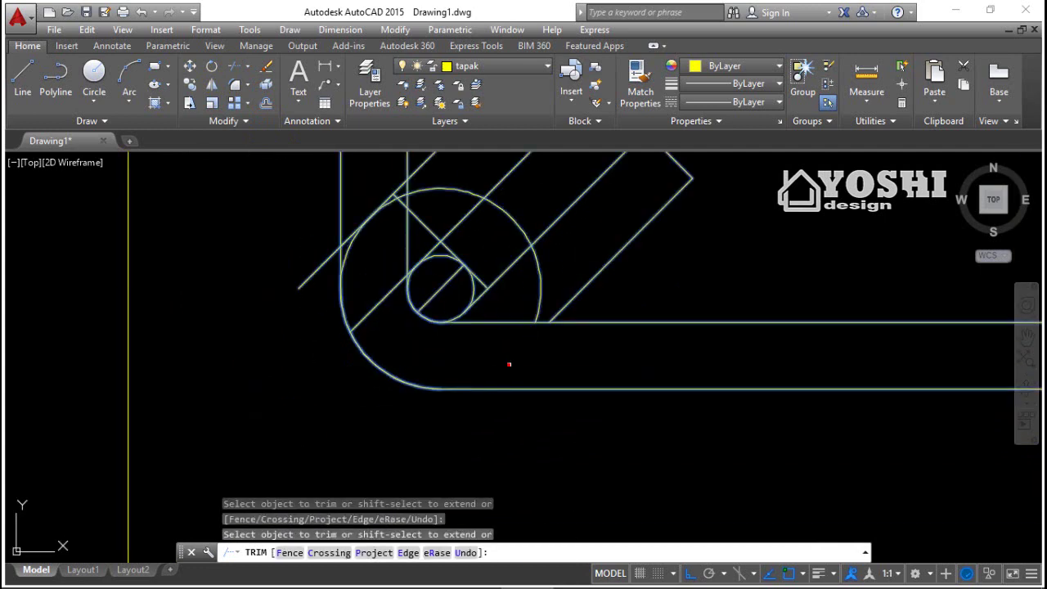
{"action": "scroll", "coordinate": [536, 308], "scroll_direction": "down", "scroll_amount": 2}
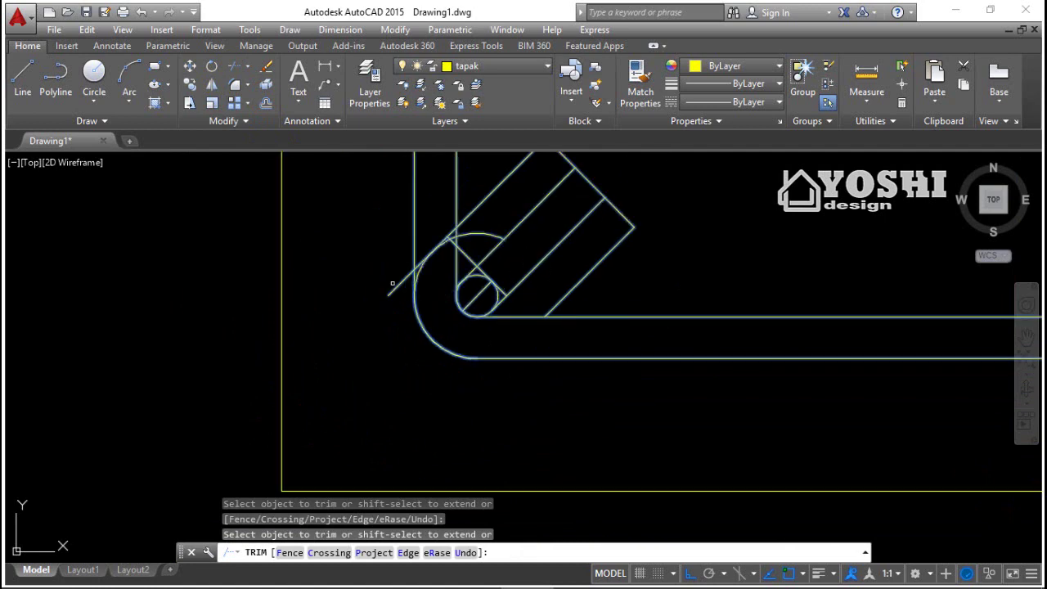
Trim the outermost upper-left diagonal at the hook's outer arc, the neighbouring diagonal at the bar circle, and the inner vertical line across the hook.
{"action": "scroll", "coordinate": [419, 261], "scroll_direction": "up", "scroll_amount": 2}
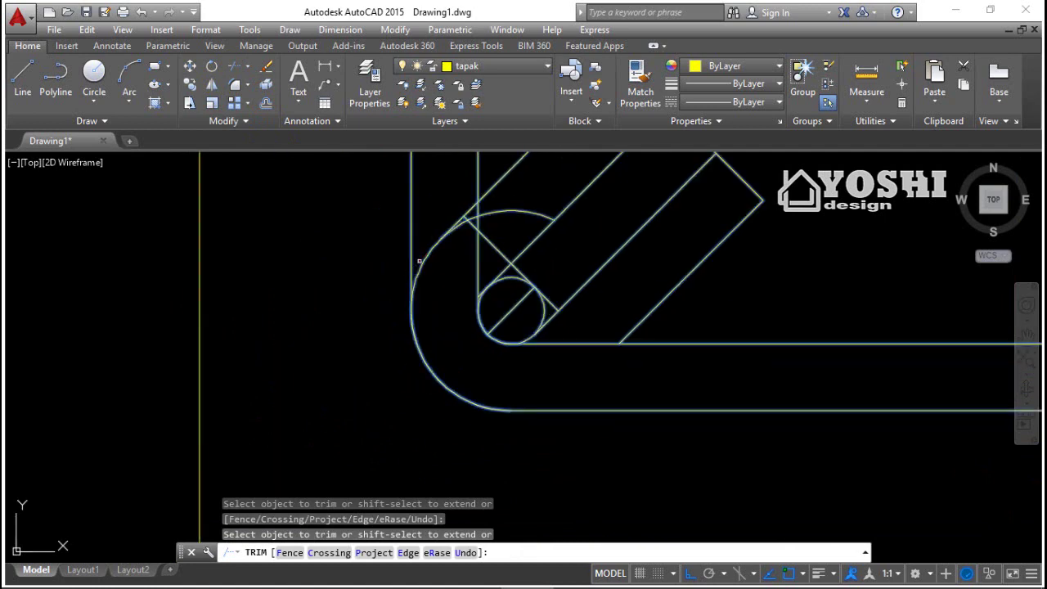
{"action": "left_click", "coordinate": [463, 216]}
{"action": "scroll", "coordinate": [468, 221], "scroll_direction": "up", "scroll_amount": 5}
{"action": "scroll", "coordinate": [471, 215], "scroll_direction": "down", "scroll_amount": 3}
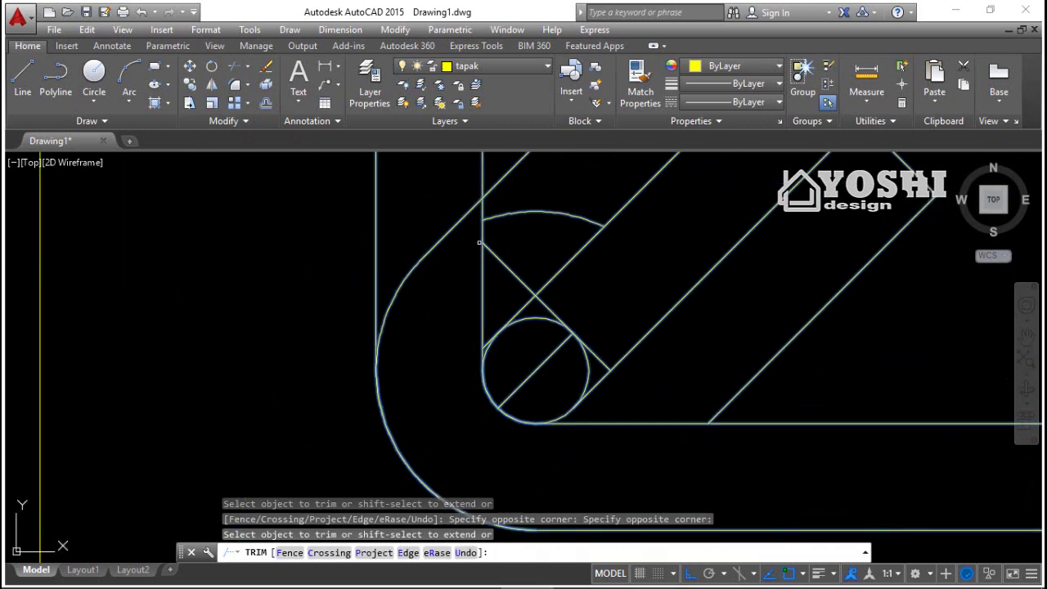
{"action": "scroll", "coordinate": [480, 243], "scroll_direction": "down", "scroll_amount": 2}
{"action": "scroll", "coordinate": [495, 286], "scroll_direction": "up", "scroll_amount": 5}
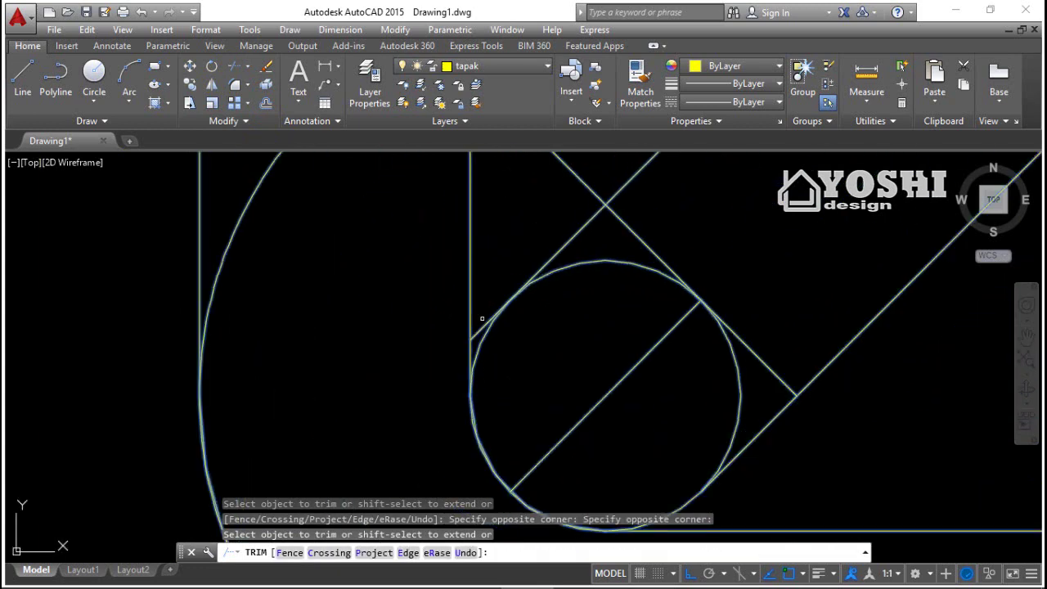
{"action": "left_click", "coordinate": [480, 327]}
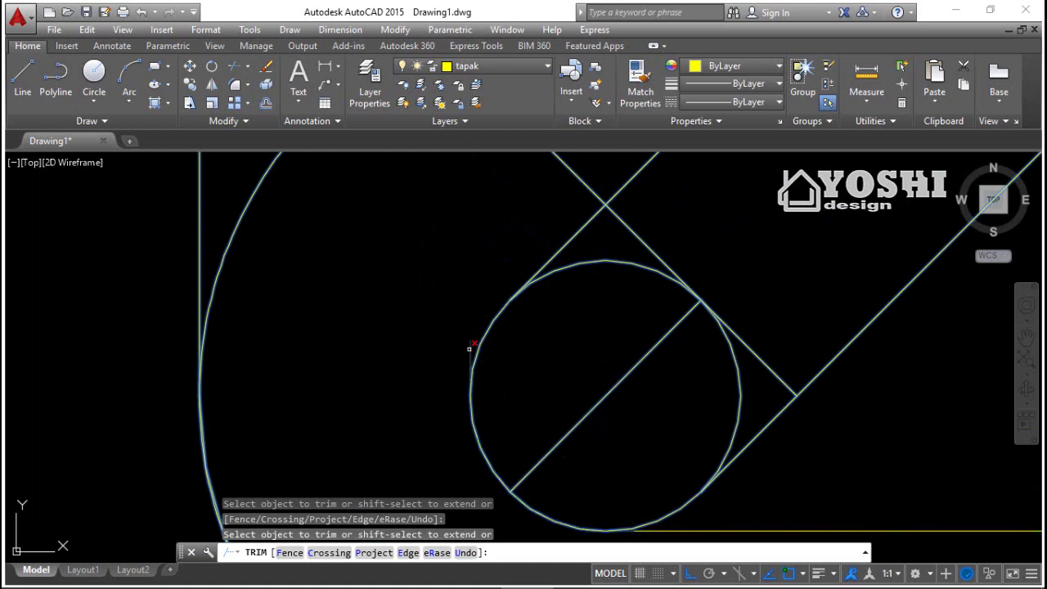
{"action": "scroll", "coordinate": [468, 350], "scroll_direction": "down", "scroll_amount": 3}
{"action": "left_click", "coordinate": [470, 274]}
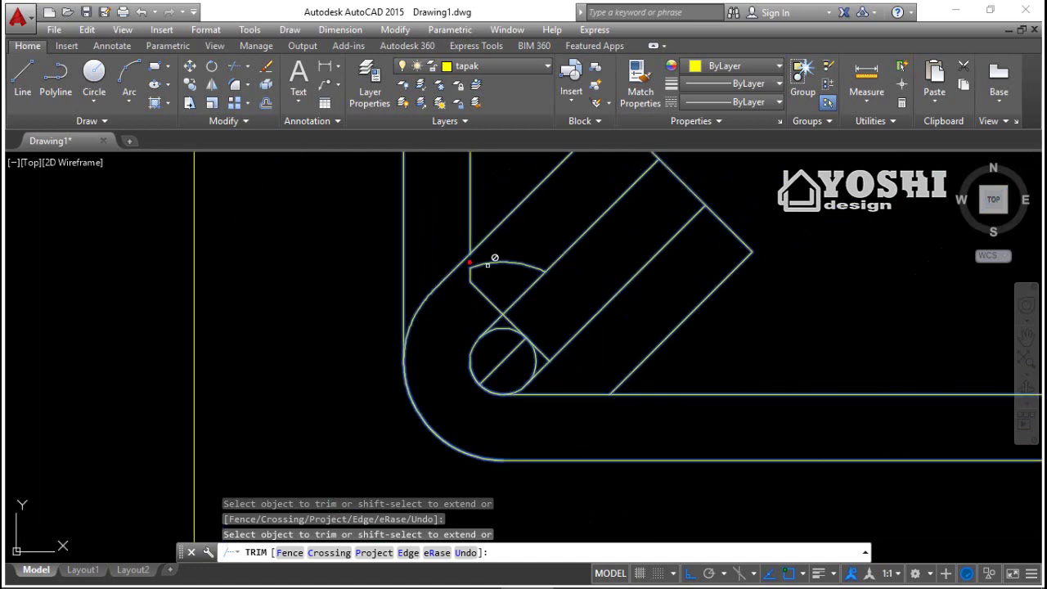
Delete the leftover arc, short vertical piece, cross line and central diagonal inside the hook.
{"action": "key", "text": "Escape"}
{"action": "left_click", "coordinate": [526, 252]}
{"action": "left_click", "coordinate": [511, 271]}
{"action": "left_click", "coordinate": [489, 273]}
{"action": "left_click", "coordinate": [454, 296]}
{"action": "scroll", "coordinate": [495, 360], "scroll_direction": "up", "scroll_amount": 2}
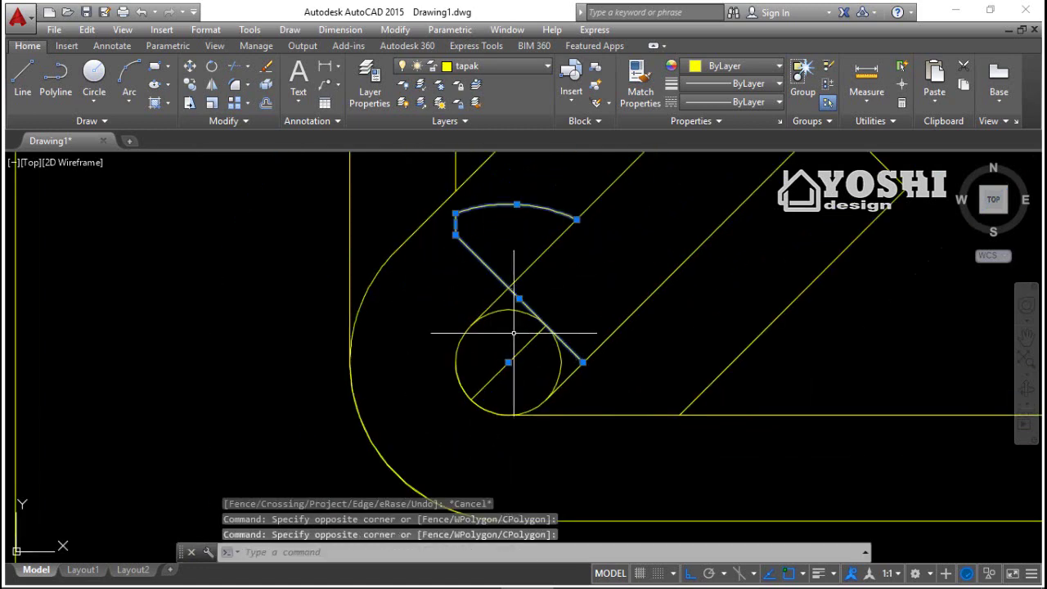
{"action": "key", "text": "Delete"}
{"action": "scroll", "coordinate": [560, 344], "scroll_direction": "down", "scroll_amount": 4}
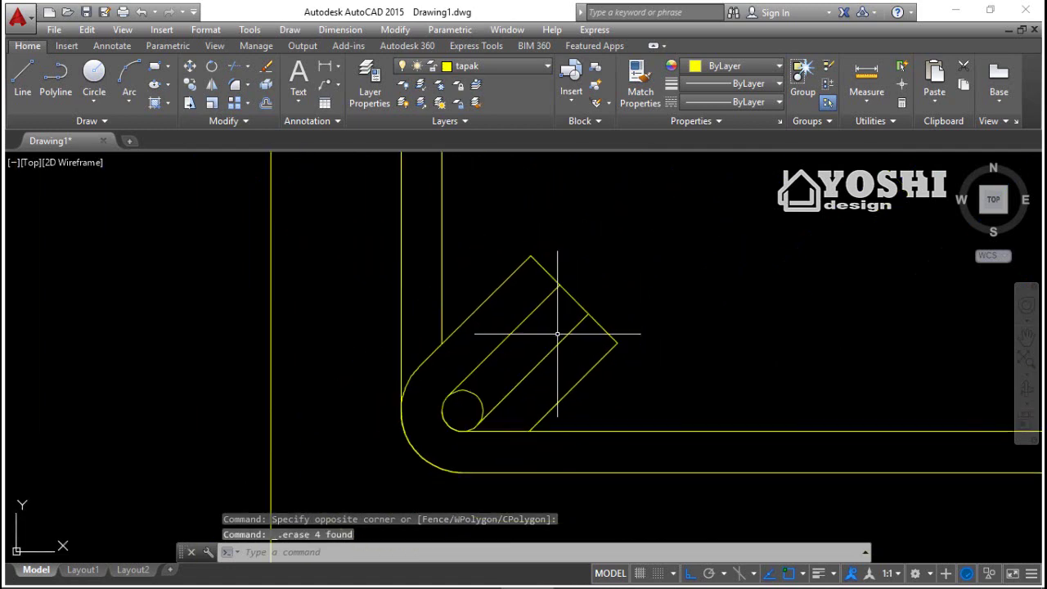